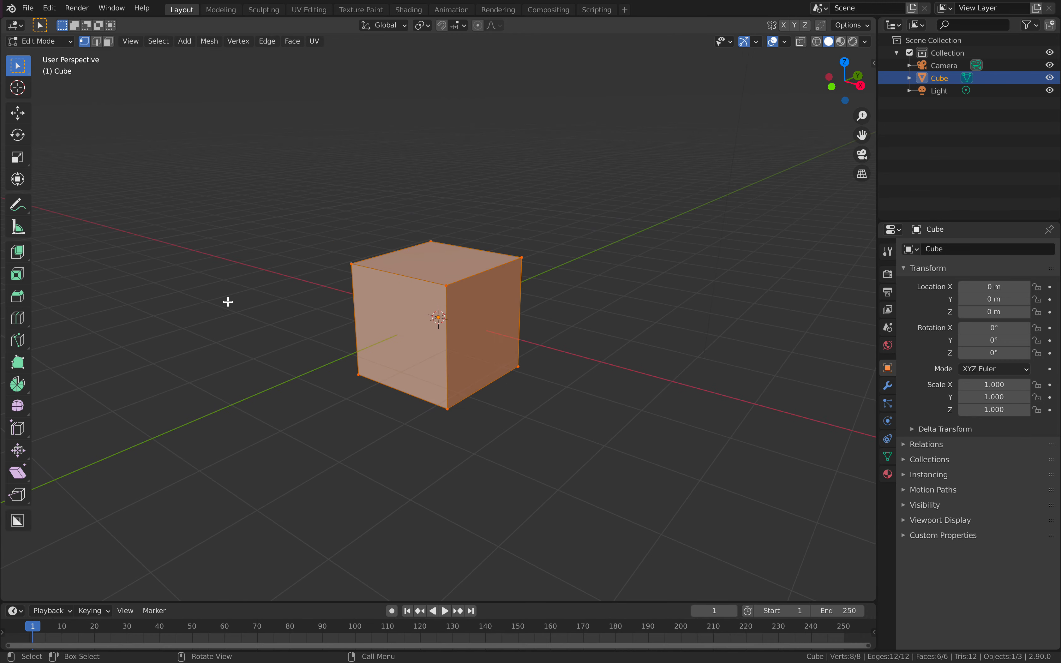
# In face selection, extrude the cube's top face a short distance upward with the Extrude Region tool.
pyautogui.click(19, 261)
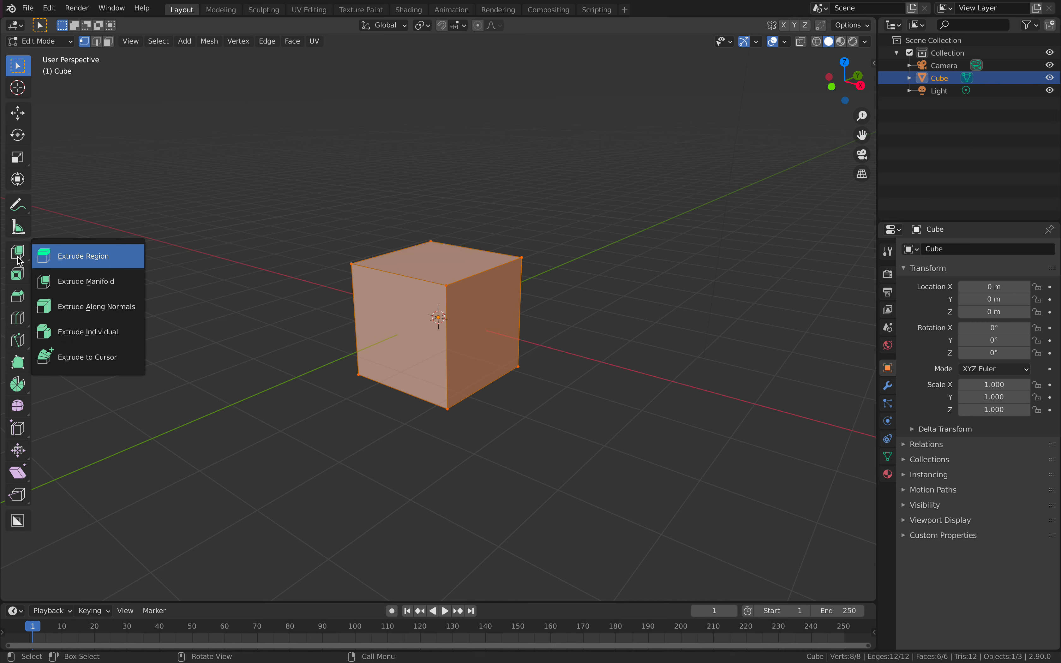
pyautogui.click(104, 263)
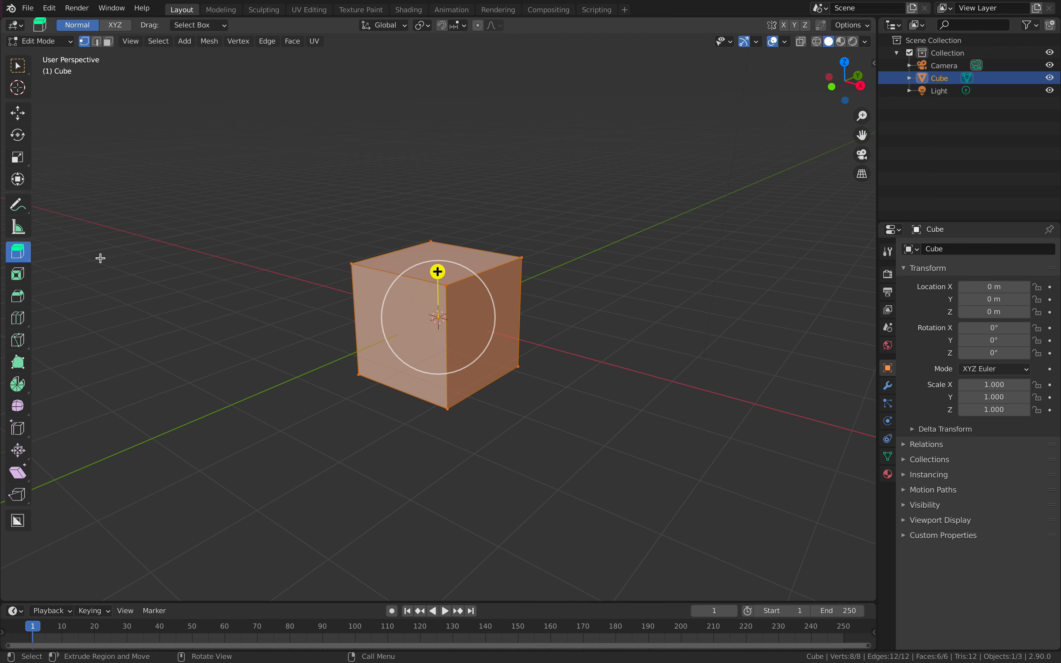
pyautogui.moveTo(426, 211); pyautogui.dragTo(529, 217, button='middle')
pyautogui.click(462, 247)
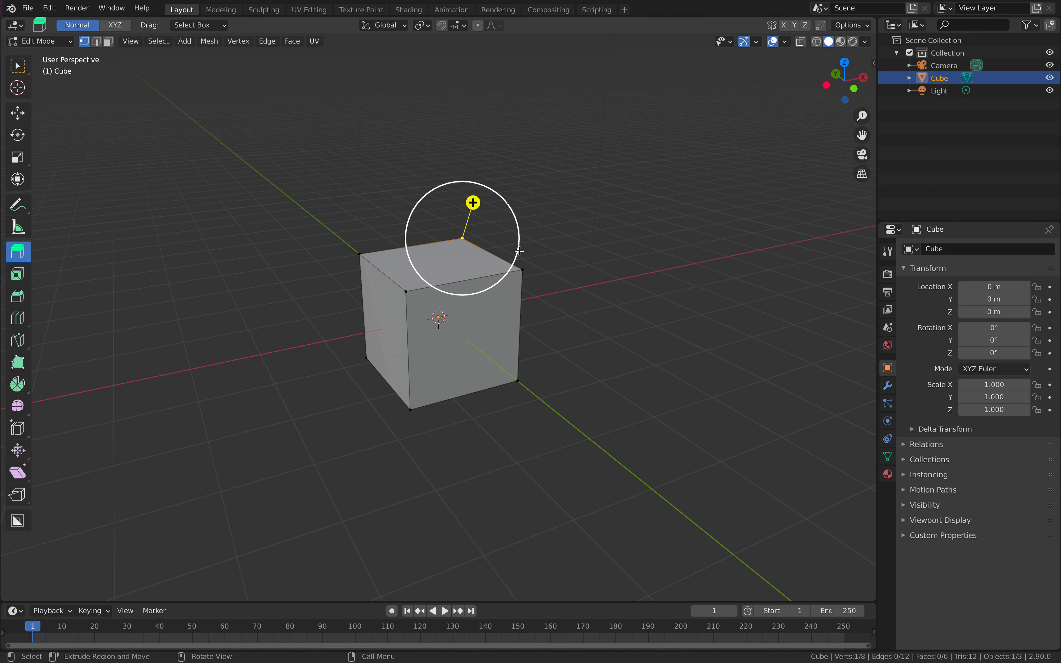
pyautogui.scroll(-2, 517, 252)
pyautogui.click(109, 42)
pyautogui.click(430, 281)
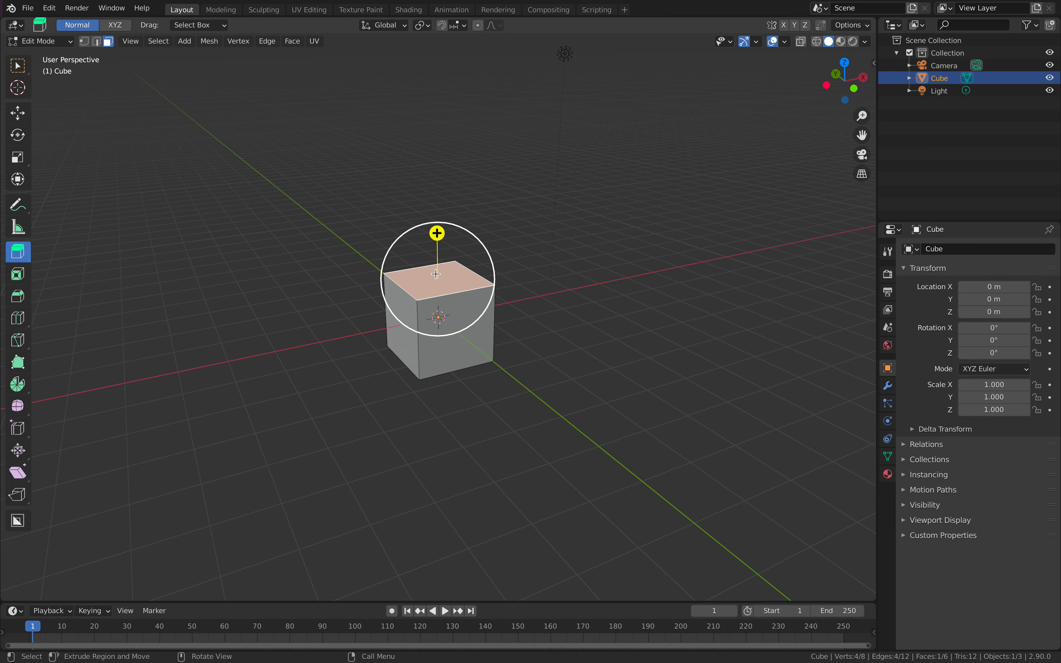
pyautogui.moveTo(436, 232); pyautogui.dragTo(440, 209)
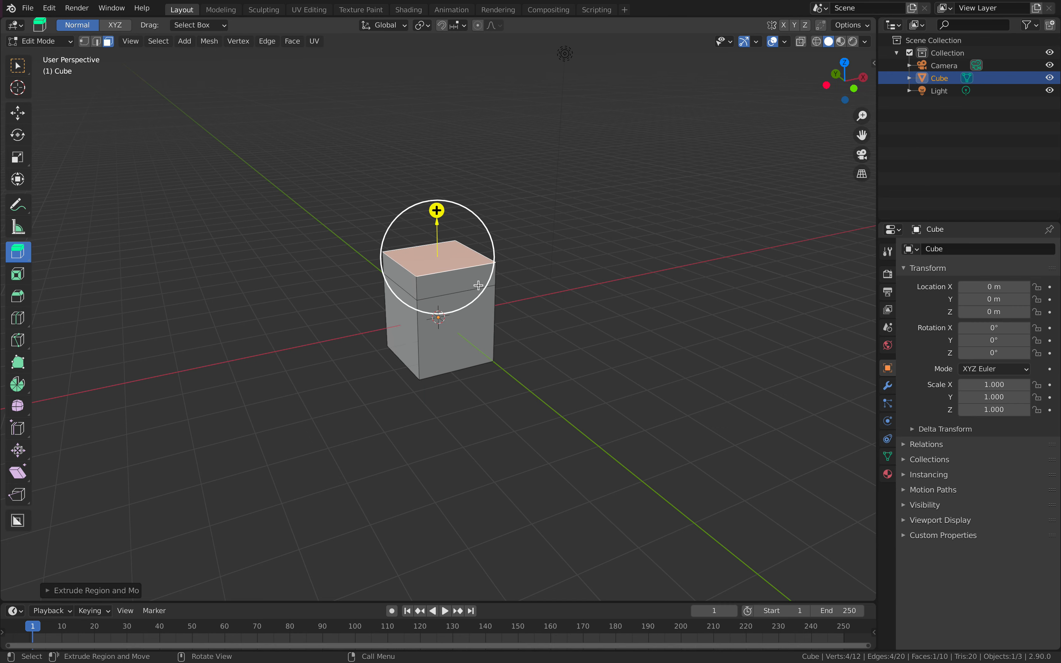
# Extrude the top face upward several more times to build a tall column with stacked bands.
pyautogui.keyDown('shift'); pyautogui.moveTo(492, 262); pyautogui.dragTo(500, 310, button='middle'); pyautogui.keyUp('shift')
pyautogui.scroll(2, 499, 307)
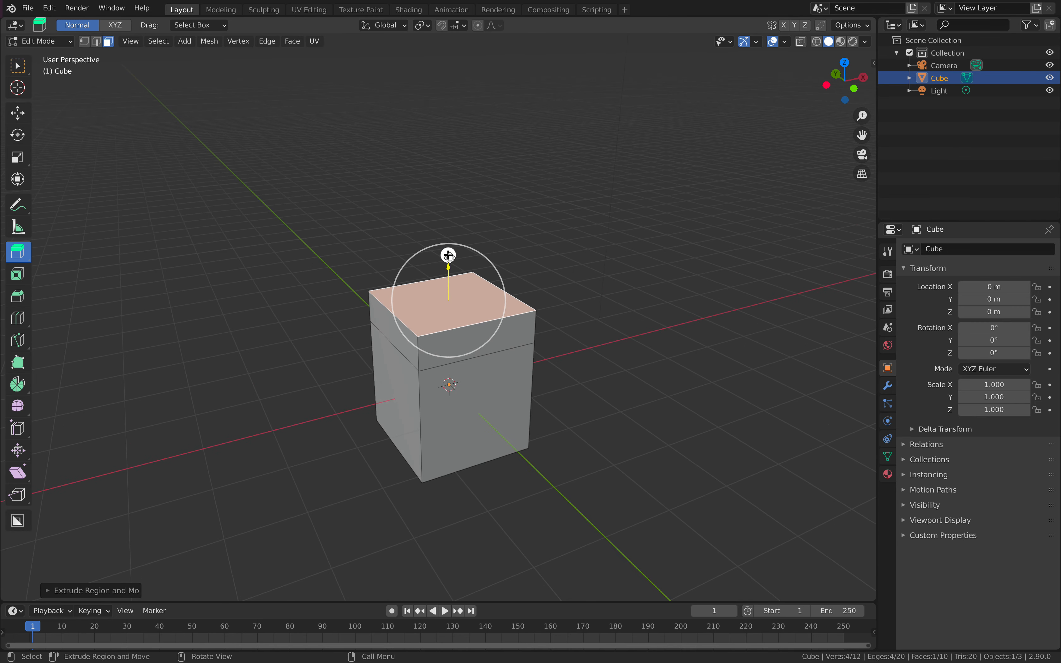
pyautogui.moveTo(450, 257); pyautogui.dragTo(460, 235)
pyautogui.scroll(-2, 444, 211)
pyautogui.moveTo(554, 260); pyautogui.dragTo(317, 251, button='middle')
pyautogui.hotkey('ctrl', 'z')
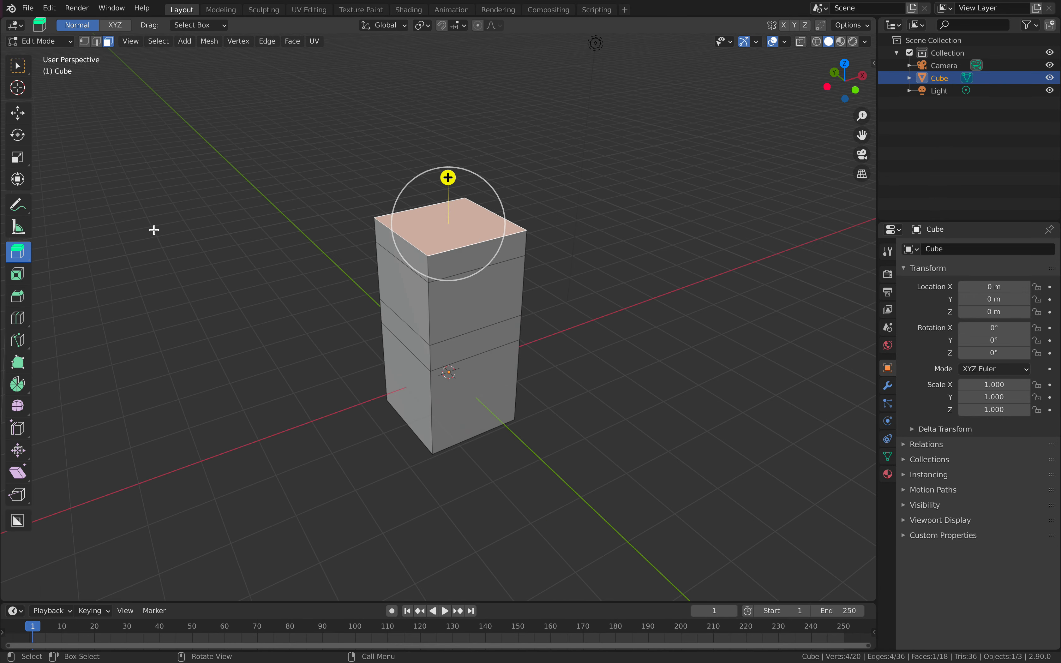
pyautogui.moveTo(404, 215); pyautogui.dragTo(428, 214, button='middle')
pyautogui.moveTo(452, 184); pyautogui.dragTo(346, 170)
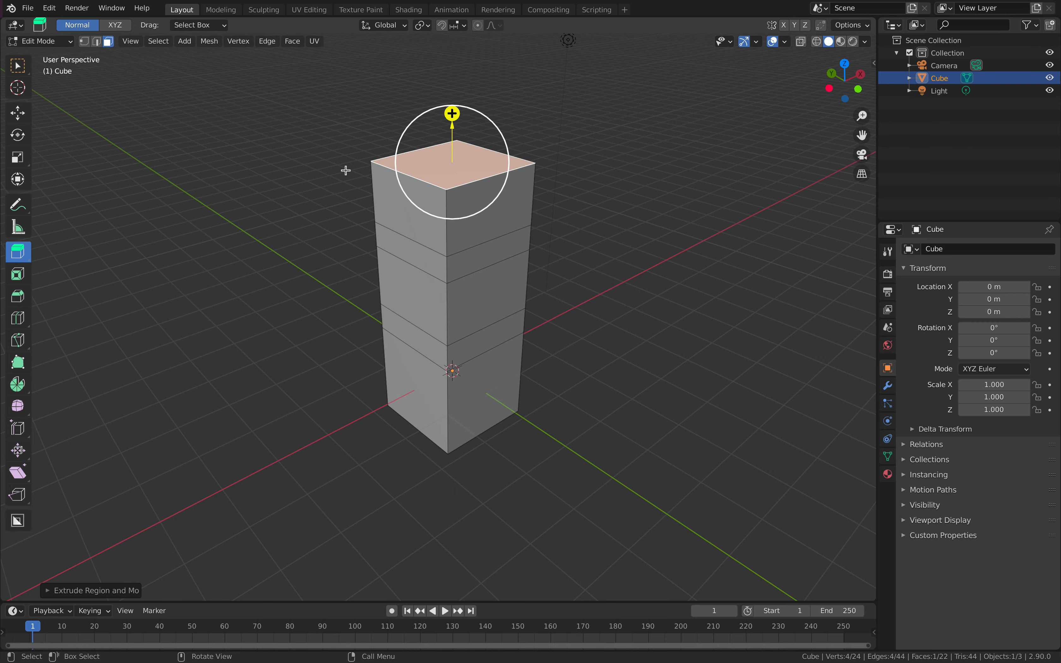
# Switch to the Extrude Manifold tool and push the column's top face down to shorten the uppermost band.
pyautogui.click(27, 255)
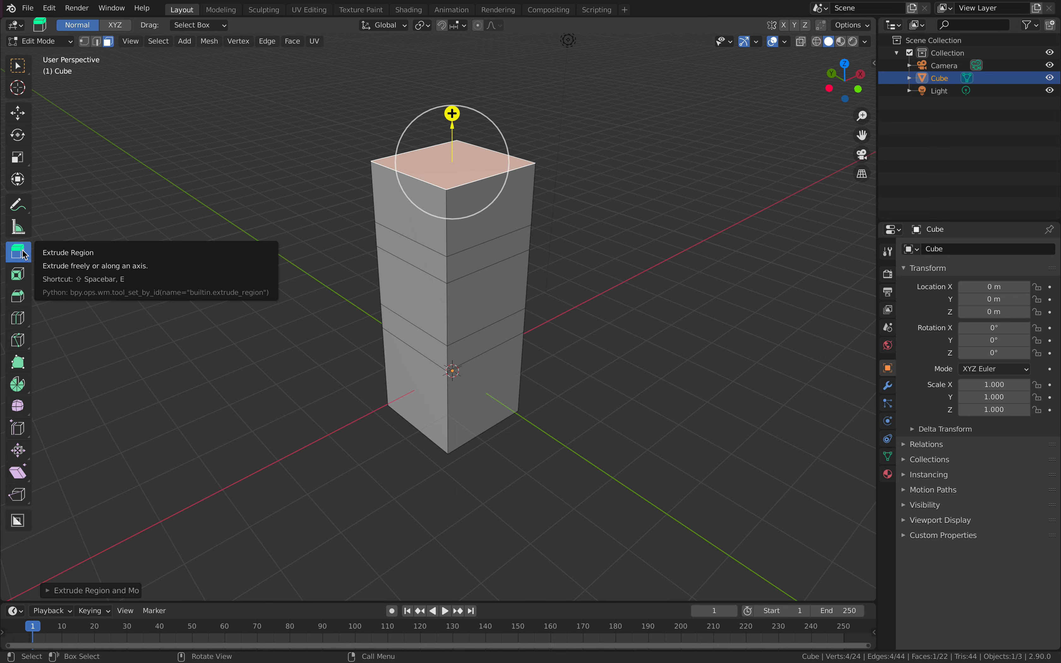
pyautogui.click(27, 255)
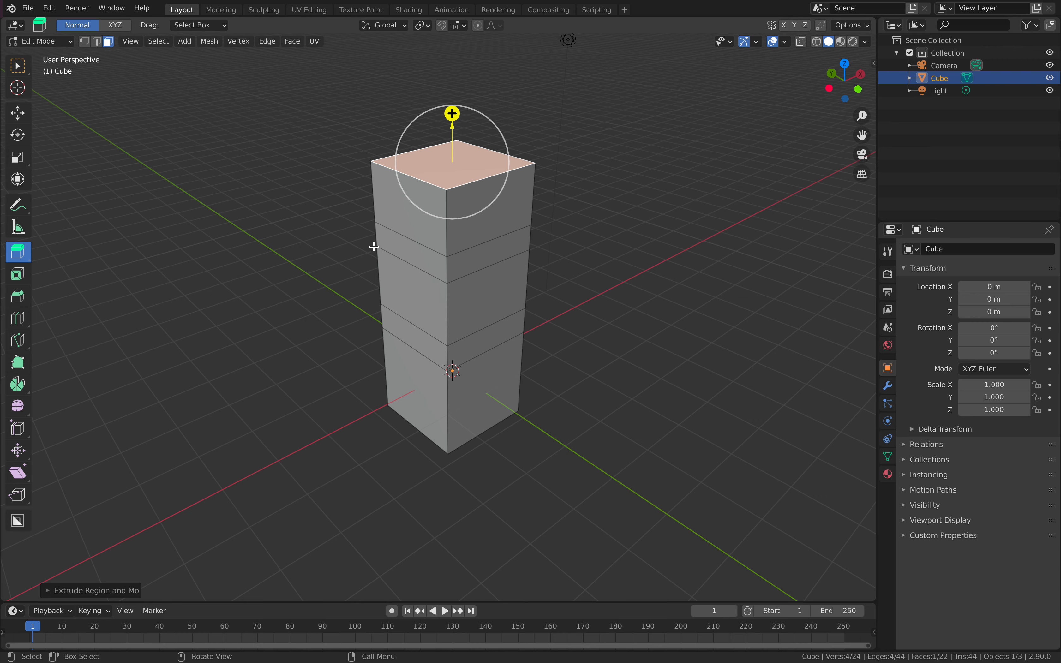
pyautogui.hotkey('shift', 'space')
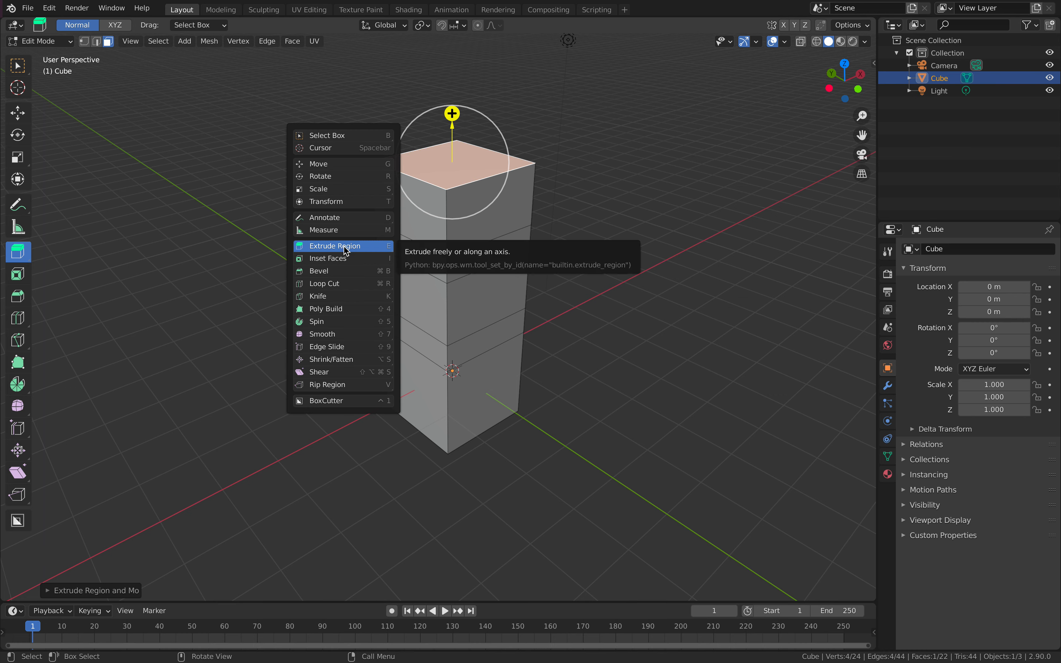
pyautogui.click(346, 249)
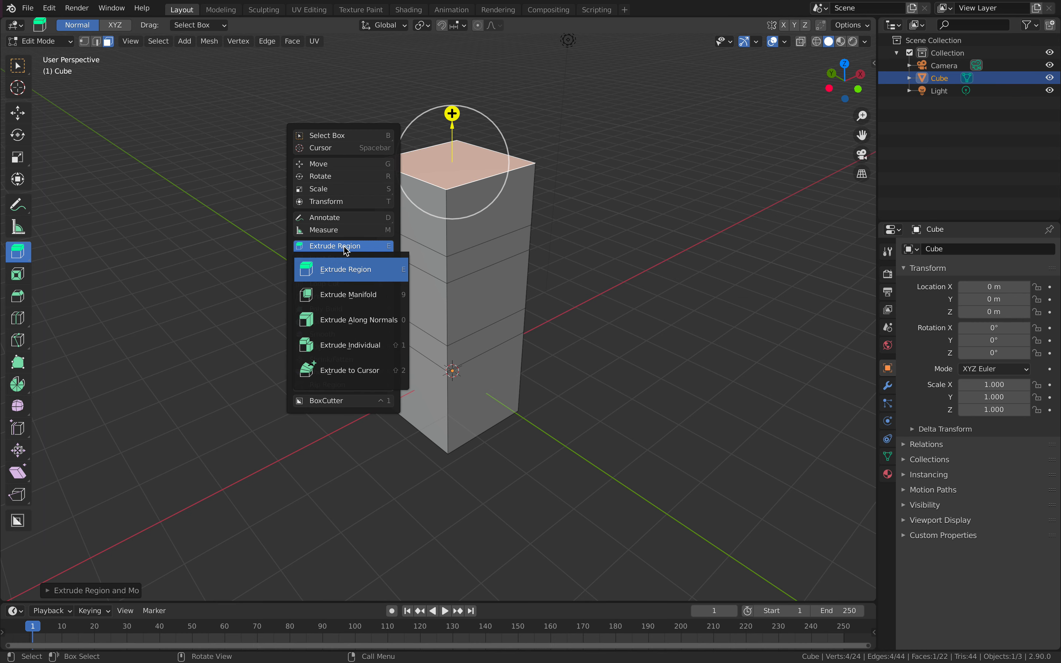
pyautogui.click(362, 294)
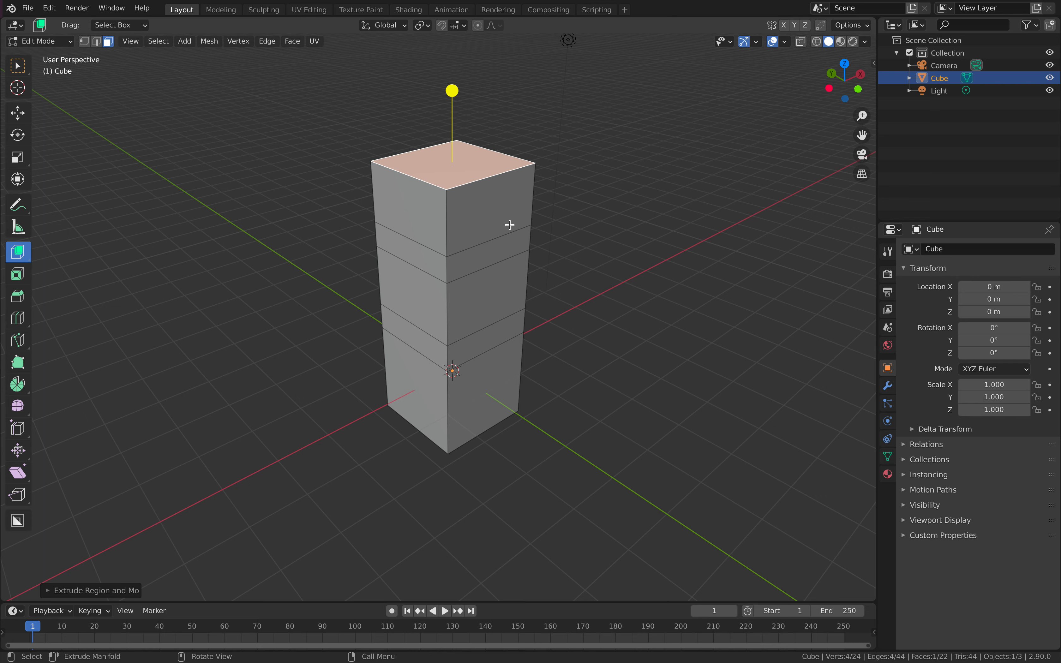
pyautogui.moveTo(498, 252); pyautogui.dragTo(519, 296, button='middle')
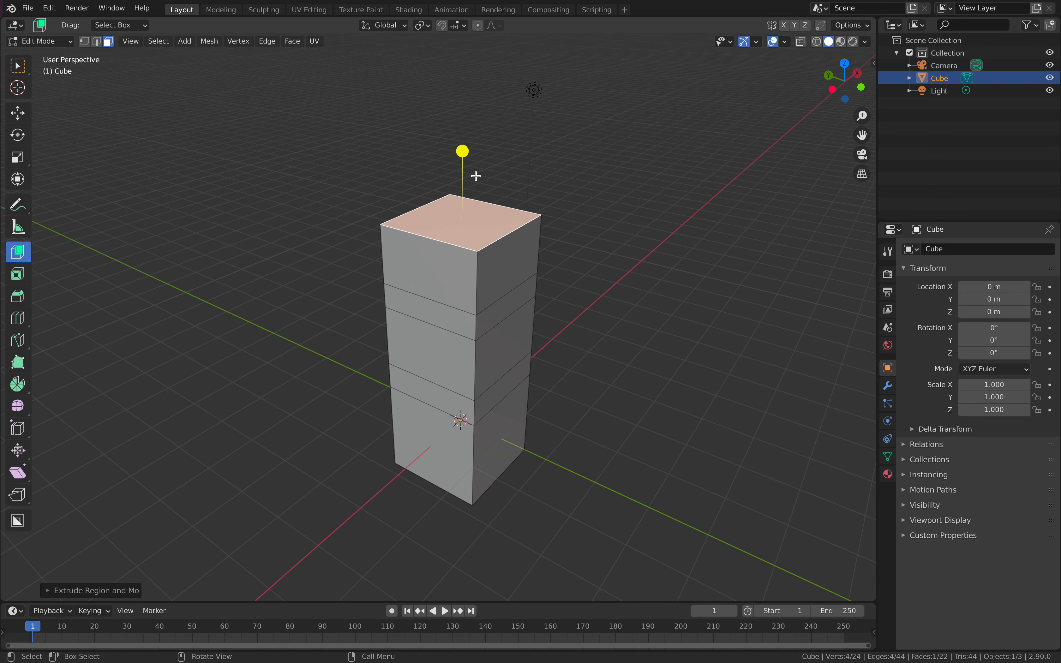
pyautogui.moveTo(463, 151); pyautogui.dragTo(466, 182)
# Push side faces of the column's three upper bands inward with Extrude Manifold to cut stepped notches.
pyautogui.moveTo(488, 244); pyautogui.dragTo(514, 296, button='middle')
pyautogui.click(524, 303)
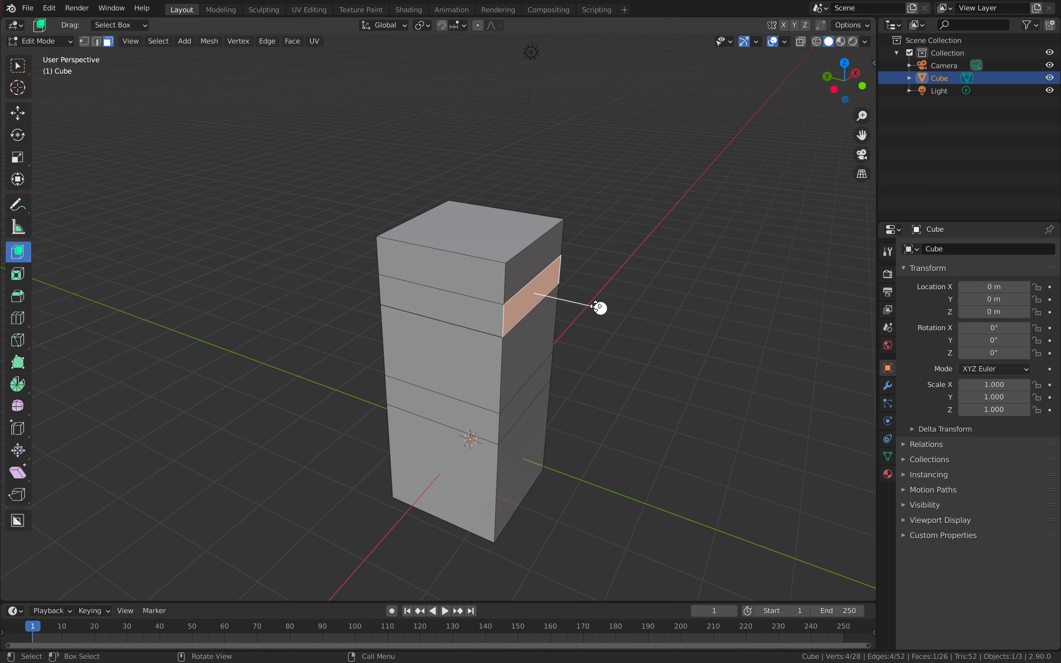
pyautogui.moveTo(599, 308); pyautogui.dragTo(554, 298)
pyautogui.moveTo(554, 298); pyautogui.dragTo(348, 379, button='middle')
pyautogui.moveTo(363, 379); pyautogui.dragTo(384, 372)
pyautogui.moveTo(383, 373); pyautogui.dragTo(456, 325, button='middle')
pyautogui.click(520, 237)
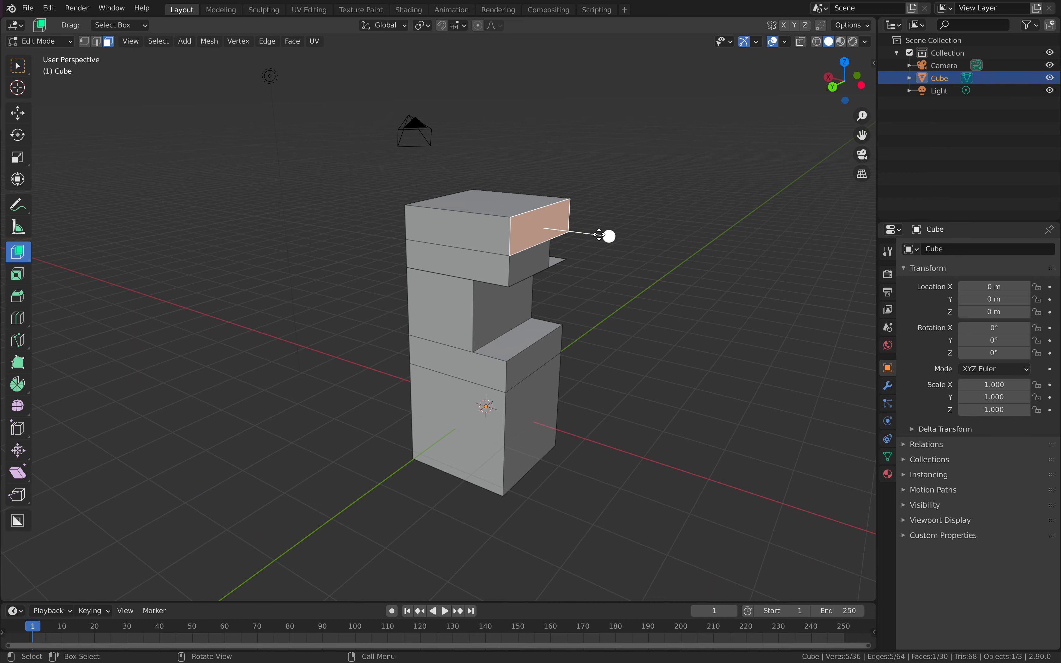
pyautogui.moveTo(609, 236); pyautogui.dragTo(591, 235)
# Push a side face of the middle block inward, and cut back the adjacent face of the band below it.
pyautogui.moveTo(591, 235); pyautogui.dragTo(591, 260, button='middle')
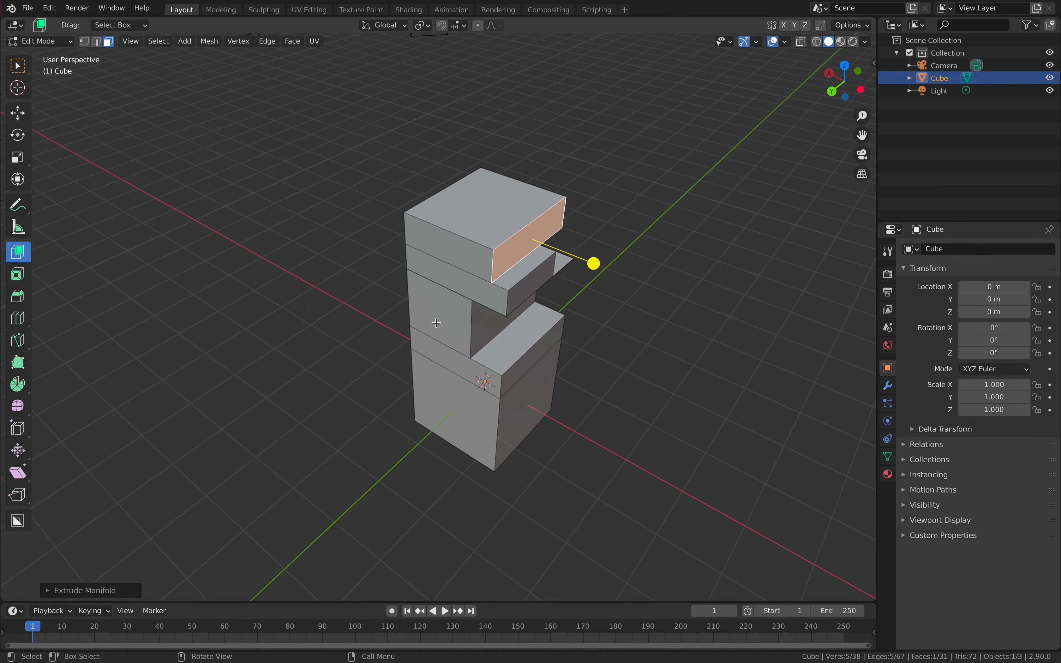
pyautogui.click(438, 316)
pyautogui.moveTo(400, 347); pyautogui.dragTo(415, 338)
pyautogui.moveTo(416, 339); pyautogui.dragTo(437, 329, button='middle')
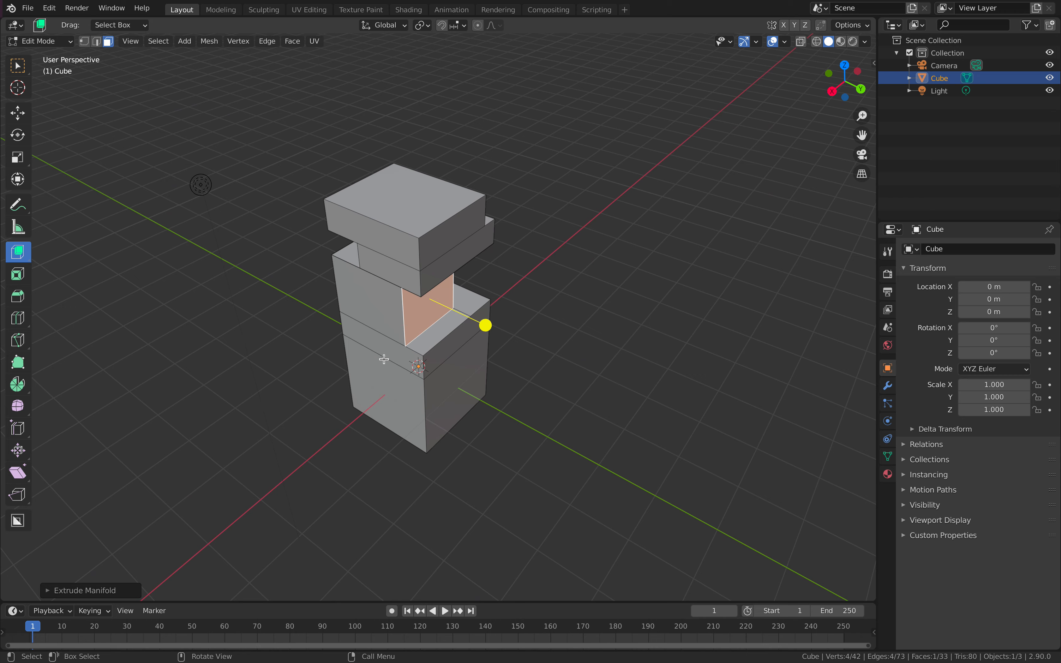
pyautogui.click(381, 352)
pyautogui.moveTo(335, 381); pyautogui.dragTo(360, 364)
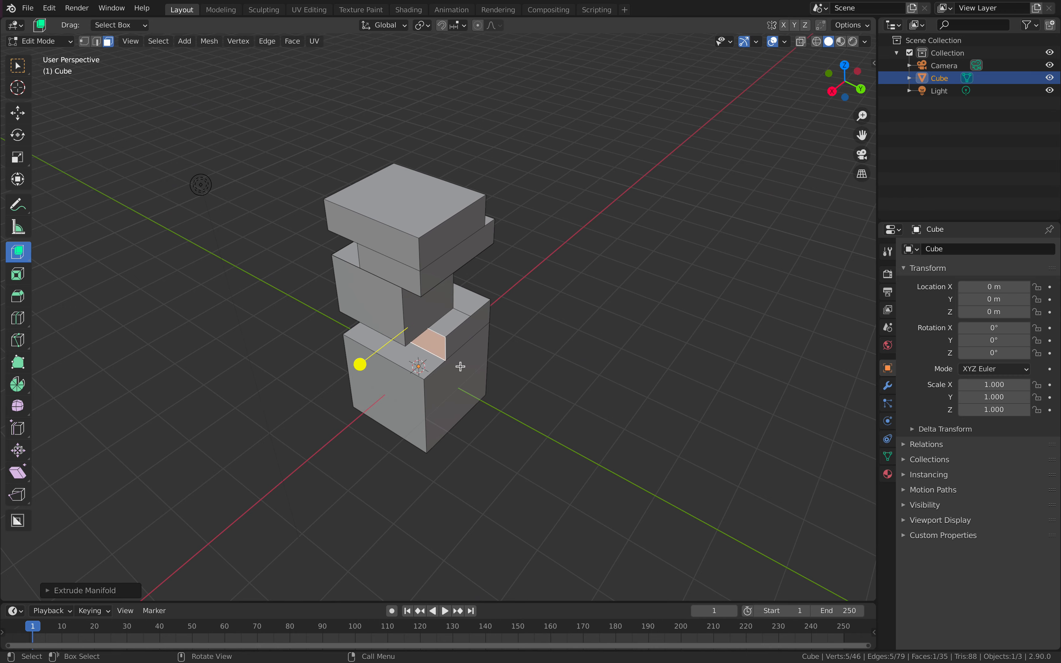
# Push another side face of the lower band inward and raise the top face of its ledge.
pyautogui.moveTo(457, 365); pyautogui.dragTo(466, 398, button='middle')
pyautogui.click(444, 414)
pyautogui.moveTo(516, 443); pyautogui.dragTo(492, 429)
pyautogui.moveTo(492, 428); pyautogui.dragTo(327, 397, button='middle')
pyautogui.click(537, 350)
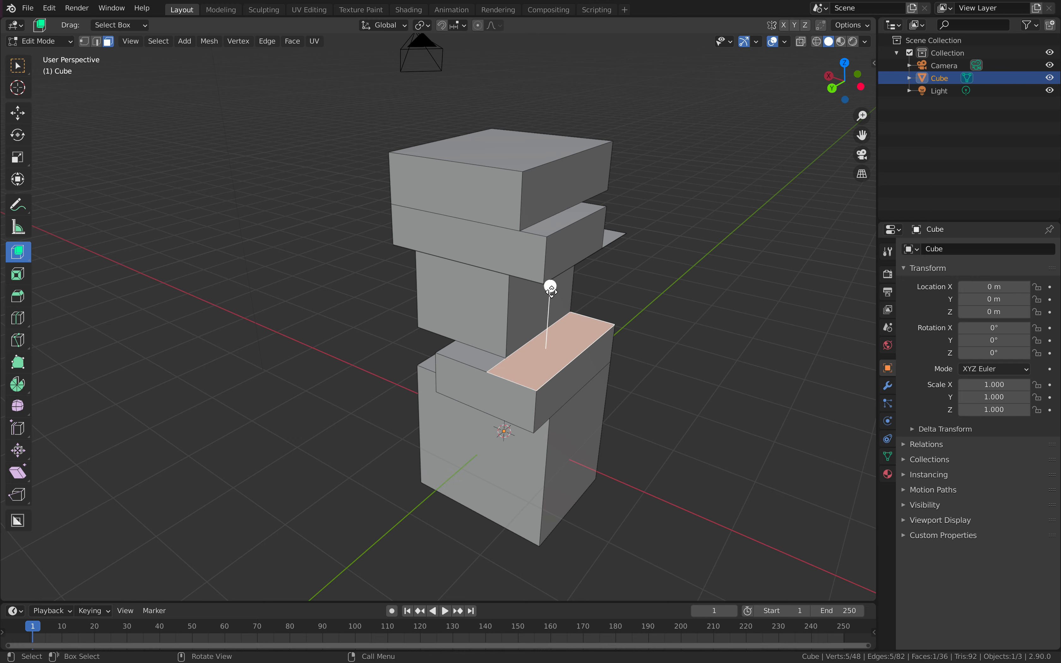
pyautogui.moveTo(550, 288); pyautogui.dragTo(551, 264)
pyautogui.moveTo(509, 308); pyautogui.dragTo(483, 249, button='middle')
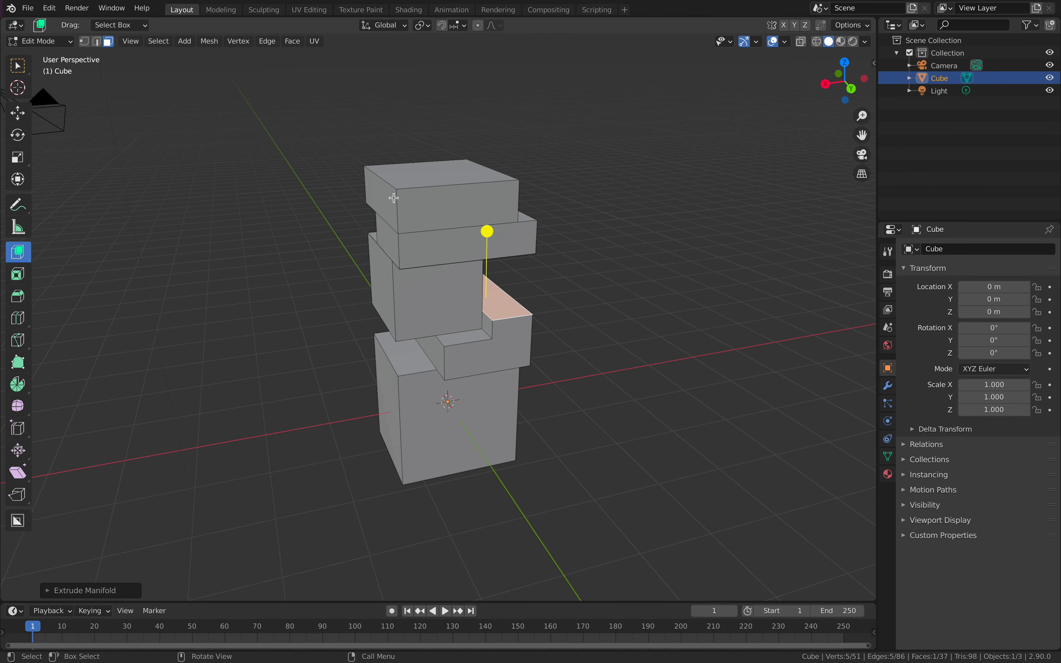
# Push two side faces of the topmost block inward and extrude the remaining top face upward into a fin.
pyautogui.click(381, 207)
pyautogui.moveTo(310, 204); pyautogui.dragTo(348, 203)
pyautogui.moveTo(348, 202); pyautogui.dragTo(543, 213, button='middle')
pyautogui.moveTo(527, 214); pyautogui.dragTo(509, 210)
pyautogui.moveTo(508, 210); pyautogui.dragTo(466, 221, button='middle')
pyautogui.click(442, 214)
pyautogui.moveTo(433, 146); pyautogui.dragTo(433, 84)
# Extrude a side face of the middle block outward so it overhangs the blocks below.
pyautogui.moveTo(346, 257); pyautogui.dragTo(400, 263, button='middle')
pyautogui.click(398, 325)
pyautogui.moveTo(398, 325); pyautogui.dragTo(380, 335, button='middle')
pyautogui.moveTo(491, 360)
pyautogui.mouseDown()
pyautogui.moveTo(532, 372)
pyautogui.moveTo(491, 360)
pyautogui.mouseUp()
pyautogui.moveTo(327, 332); pyautogui.dragTo(425, 341, button='middle')
pyautogui.moveTo(571, 312); pyautogui.dragTo(603, 305)
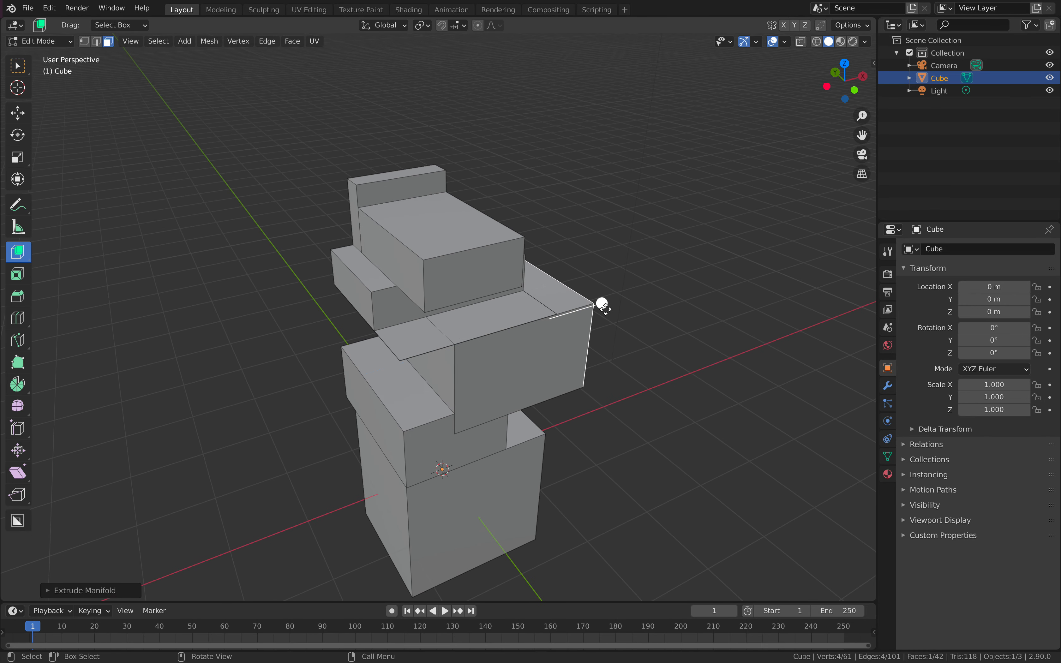
# Reshape the ledge above the middle block and push the block's large overhanging side face inward.
pyautogui.click(495, 315)
pyautogui.moveTo(492, 302); pyautogui.dragTo(481, 300)
pyautogui.moveTo(487, 329); pyautogui.dragTo(530, 300, button='middle')
pyautogui.click(489, 328)
pyautogui.click(473, 384)
pyautogui.click(558, 366)
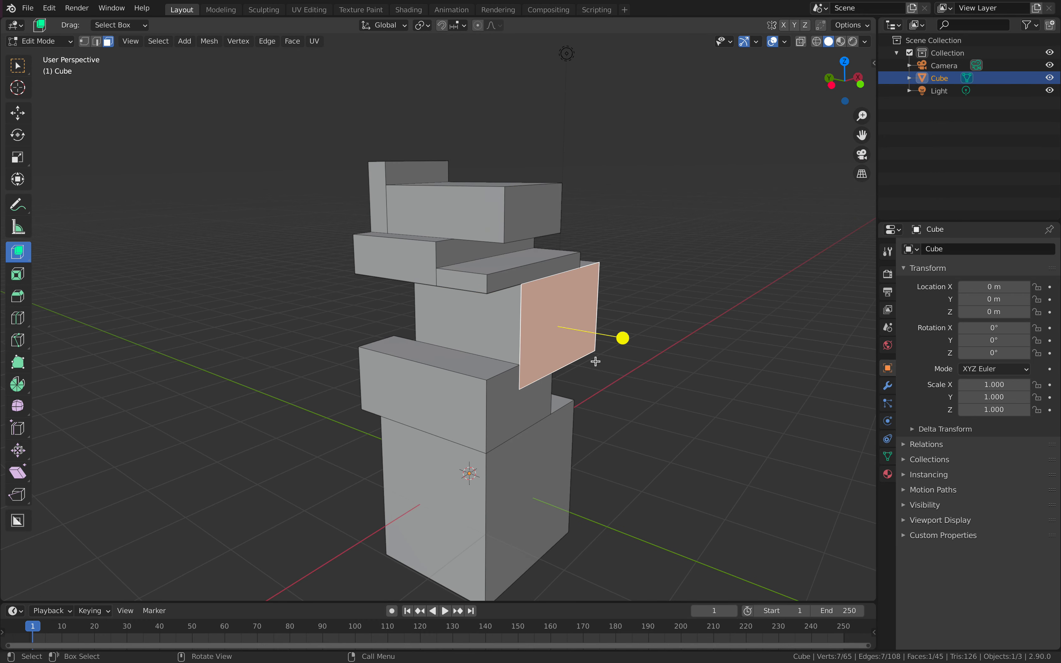
pyautogui.moveTo(619, 341); pyautogui.dragTo(592, 333)
# Pull a side face of the lower band outward and push a face on its adjacent side inward.
pyautogui.click(529, 407)
pyautogui.moveTo(585, 413); pyautogui.dragTo(631, 427)
pyautogui.click(471, 474)
pyautogui.moveTo(469, 475); pyautogui.dragTo(351, 473, button='middle')
pyautogui.moveTo(284, 497); pyautogui.dragTo(307, 495)
pyautogui.moveTo(307, 495); pyautogui.dragTo(407, 303, button='middle')
# Extrude a side face of the middle block outward and adjust its underside face downward.
pyautogui.click(460, 322)
pyautogui.moveTo(473, 322); pyautogui.dragTo(540, 364)
pyautogui.moveTo(525, 360); pyautogui.dragTo(460, 225, button='middle')
pyautogui.click(488, 325)
pyautogui.moveTo(499, 384); pyautogui.dragTo(500, 398)
pyautogui.moveTo(493, 391); pyautogui.dragTo(367, 486, button='middle')
# Extrude the base block's side face far outward, and pull out a side face of the lower band above it.
pyautogui.click(387, 437)
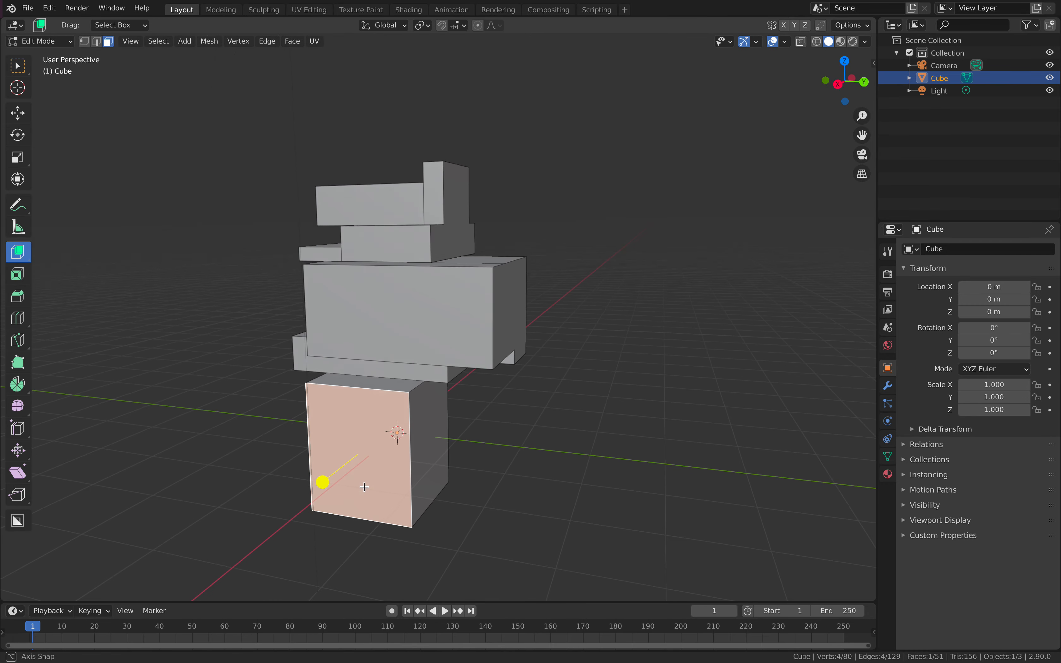
pyautogui.click(443, 434)
pyautogui.moveTo(494, 437); pyautogui.dragTo(623, 450)
pyautogui.moveTo(623, 450); pyautogui.dragTo(548, 344, button='middle')
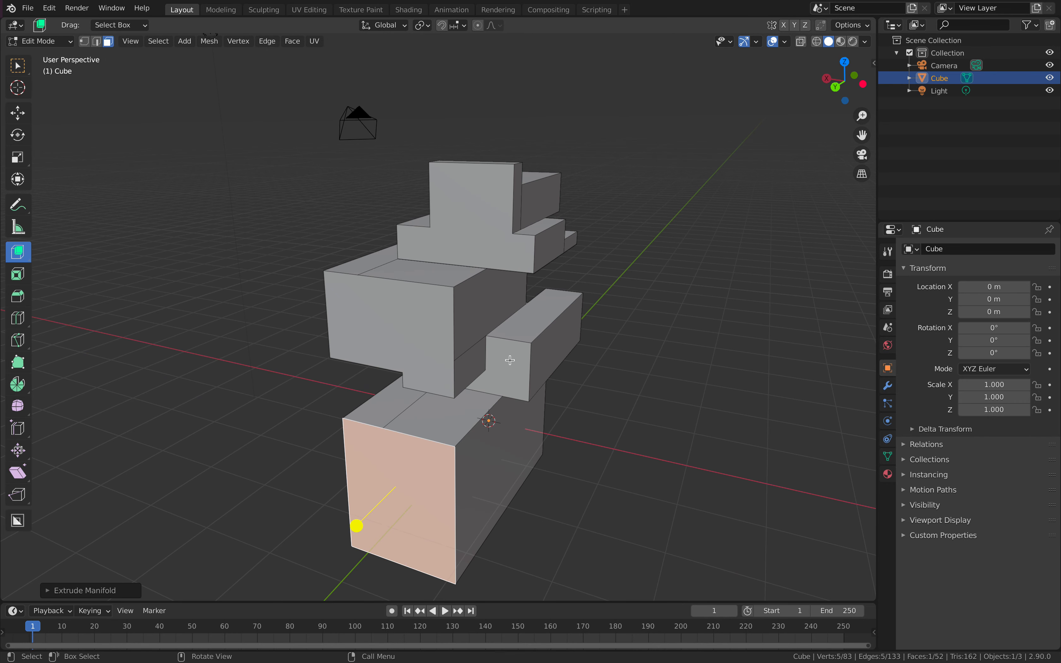
pyautogui.click(548, 344)
pyautogui.moveTo(616, 359); pyautogui.dragTo(673, 374)
# Extrude the middle block's exposed top face upward into a tall tower.
pyautogui.moveTo(673, 374); pyautogui.dragTo(503, 311, button='middle')
pyautogui.click(451, 296)
pyautogui.moveTo(475, 222); pyautogui.dragTo(479, 75)
# Deselect the mesh, add a new cube in Edit Mode, and move it to the open space beside the tower.
pyautogui.moveTo(315, 184); pyautogui.dragTo(516, 319, button='middle')
pyautogui.press('a')
pyautogui.hotkey('ctrl', 'z')
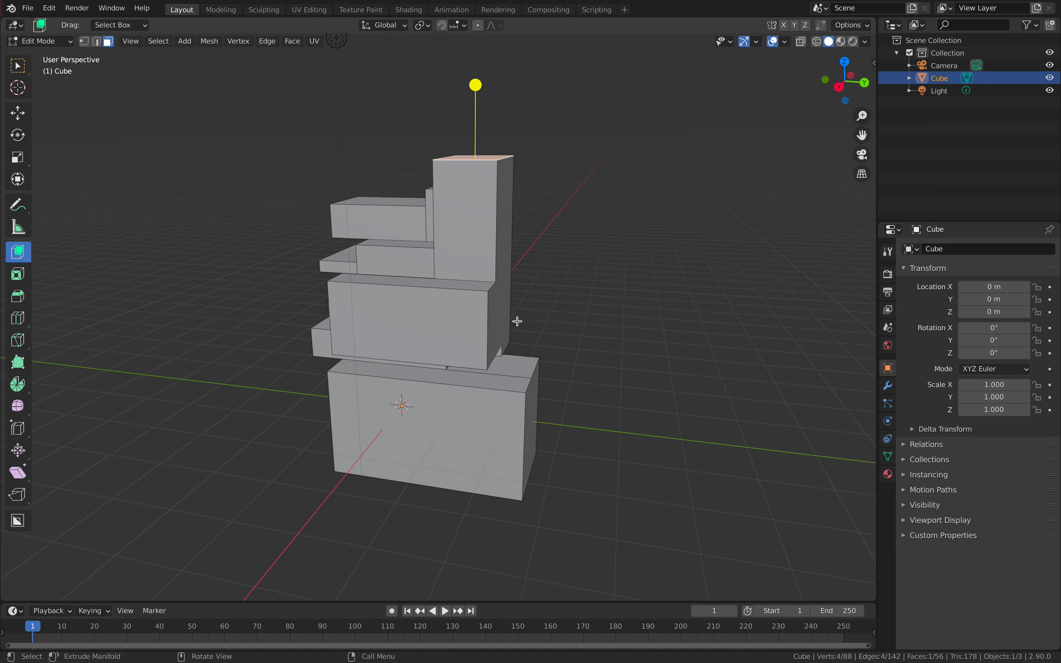
pyautogui.press('a')
pyautogui.hotkey('alt', 'a')
pyautogui.hotkey('shift', 'a')
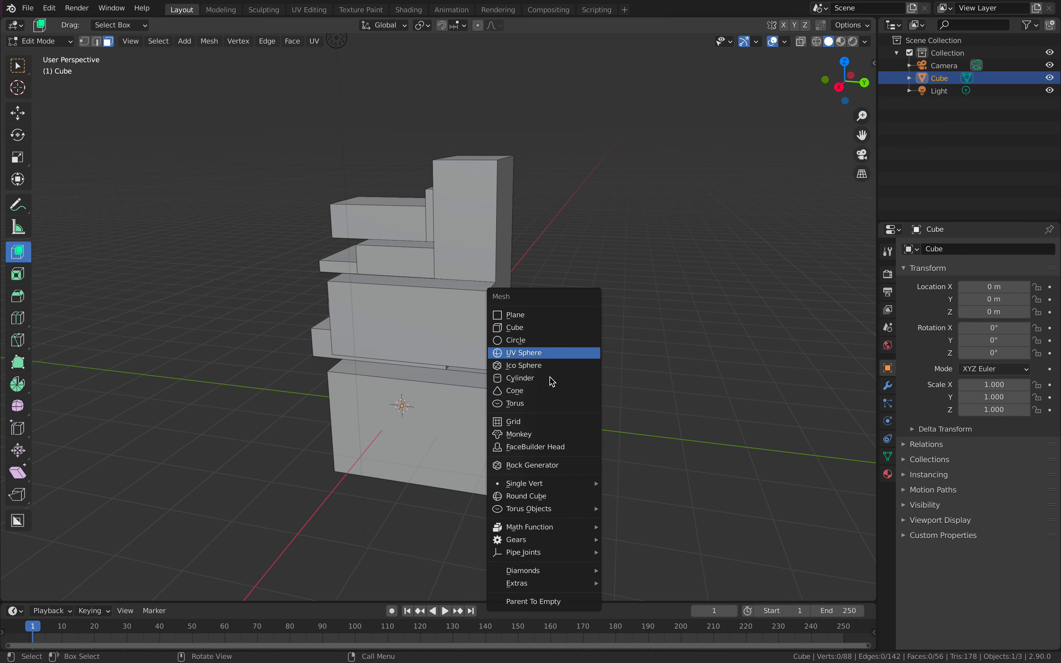
pyautogui.moveTo(572, 592)
pyautogui.hotkey('shift', 'a')
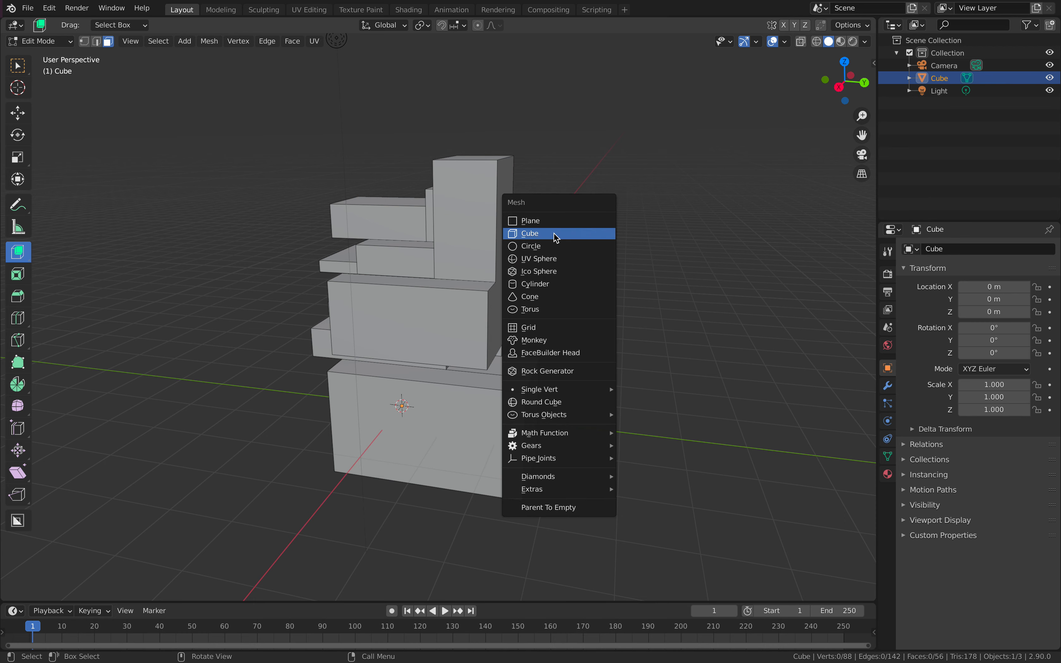
pyautogui.click(553, 234)
pyautogui.press('g')
pyautogui.click(686, 239)
# Attach the new cube to the tower with Attach Align, using the cube's facing side and the tower's side face.
pyautogui.moveTo(642, 254); pyautogui.dragTo(571, 289, button='middle')
pyautogui.click(554, 246)
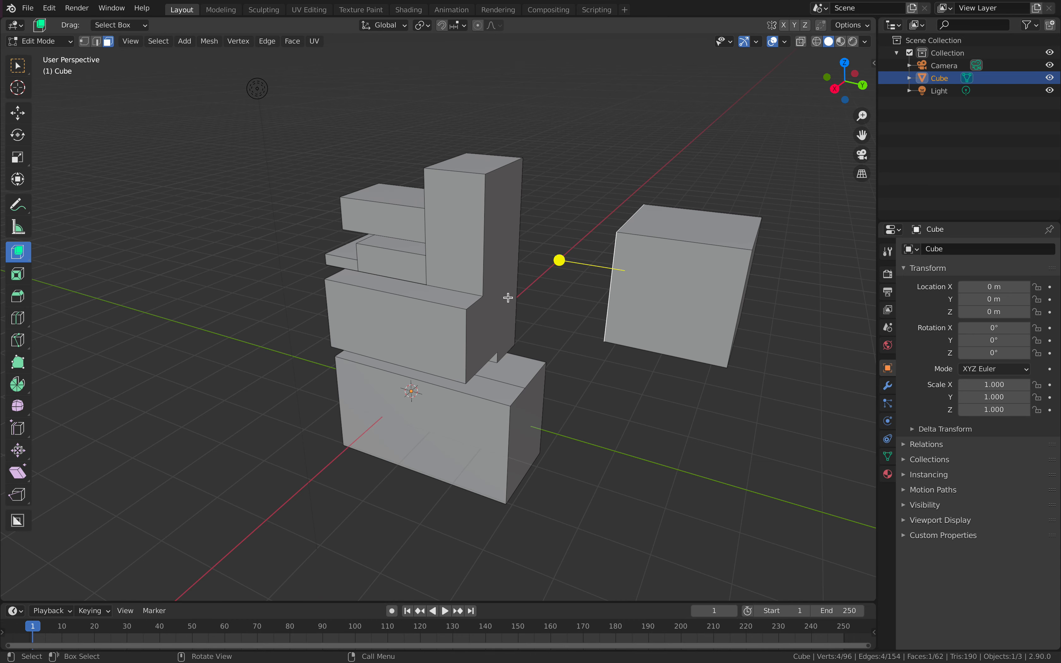
pyautogui.moveTo(534, 248); pyautogui.dragTo(495, 253, button='middle')
pyautogui.keyDown('shift'); pyautogui.click(485, 242); pyautogui.keyUp('shift')
pyautogui.rightClick(496, 253)
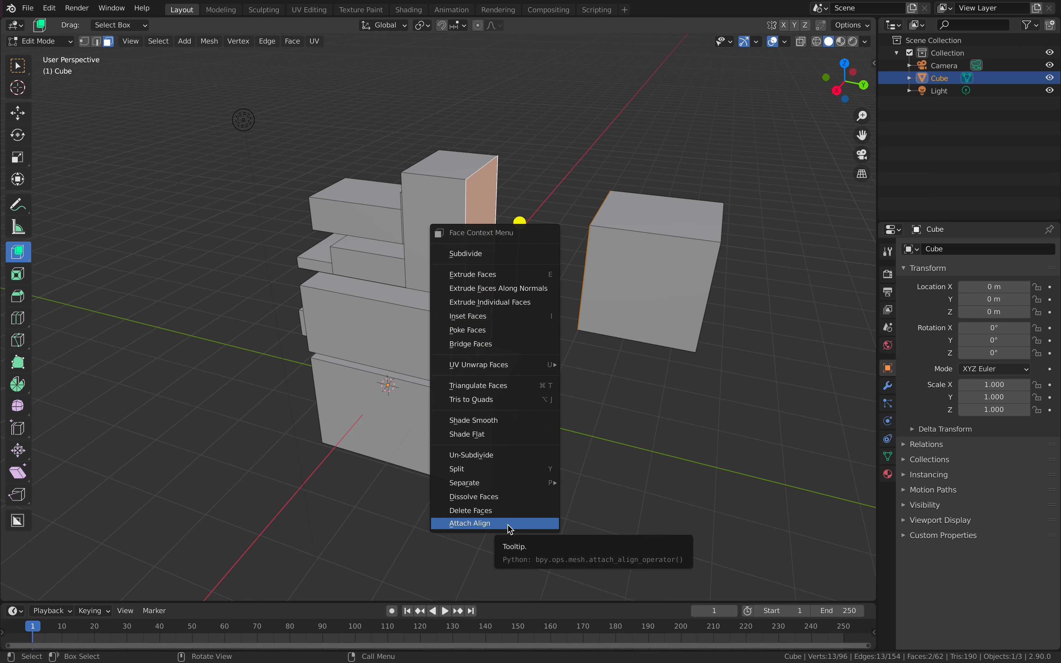
pyautogui.click(489, 524)
# Scale the attached cube down and move it away from the tower along the Y axis.
pyautogui.moveTo(438, 254); pyautogui.dragTo(590, 298, button='middle')
pyautogui.press('s')
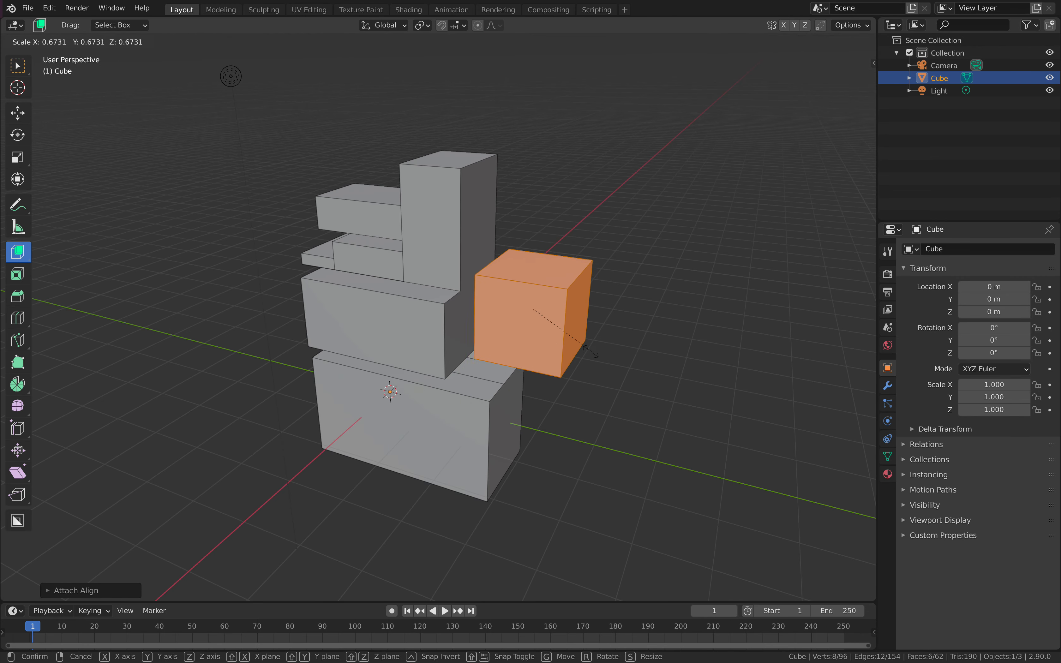
pyautogui.click(517, 337)
pyautogui.moveTo(517, 337); pyautogui.dragTo(627, 335, button='middle')
pyautogui.press('g')
pyautogui.press('y')
pyautogui.click(598, 347)
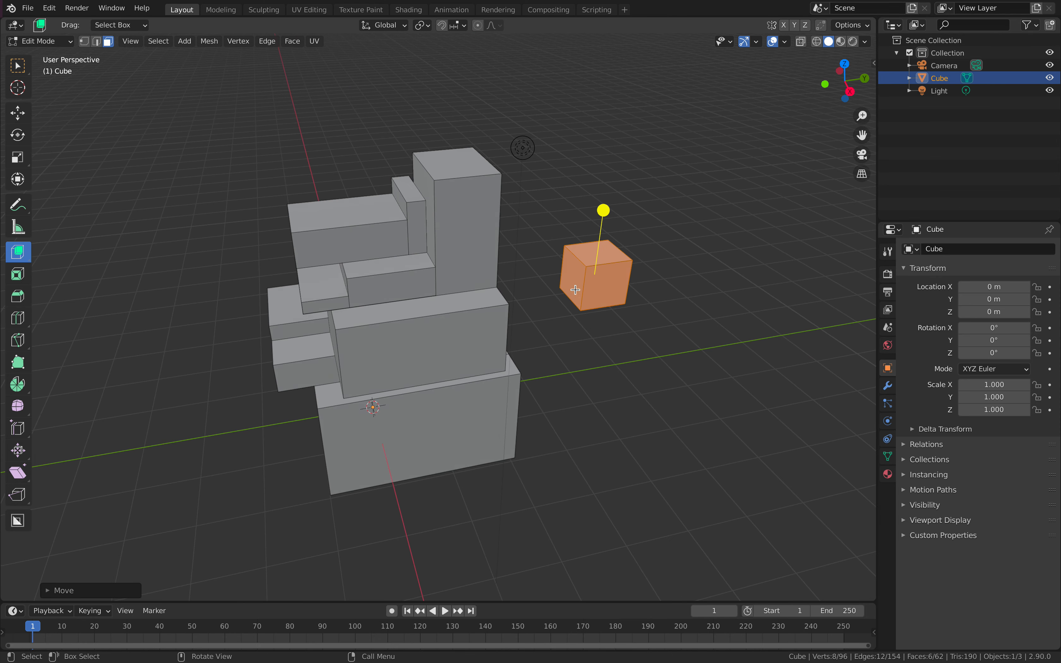
# Snap the smaller cube's facing side back onto the tower's side face with Attach Align.
pyautogui.click(573, 283)
pyautogui.moveTo(561, 310); pyautogui.dragTo(488, 266, button='middle')
pyautogui.keyDown('shift'); pyautogui.click(476, 270); pyautogui.keyUp('shift')
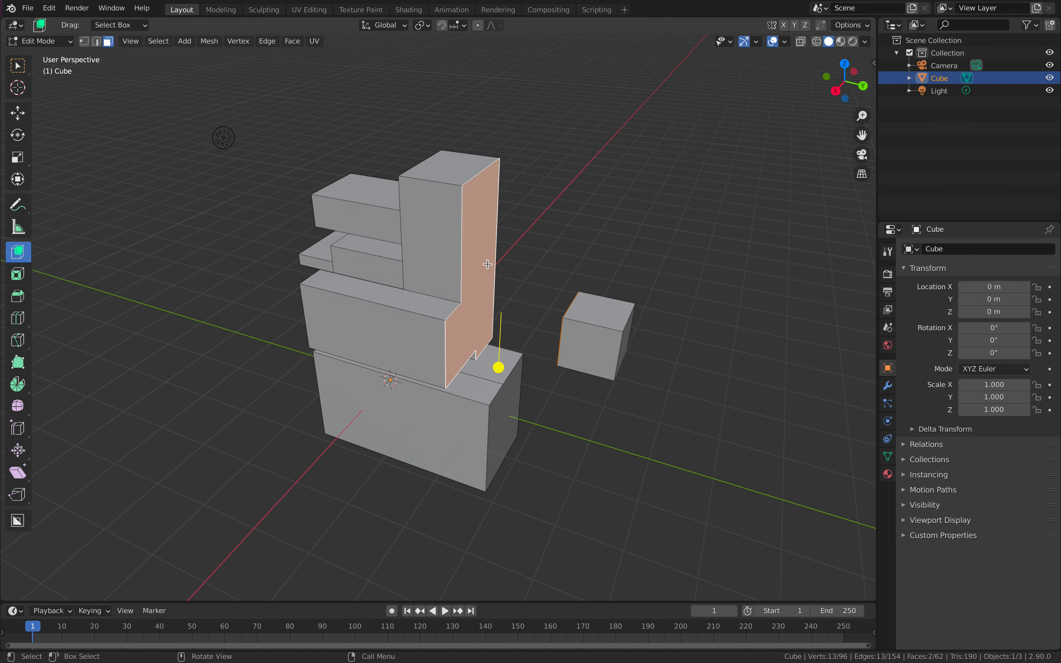
pyautogui.rightClick(487, 265)
pyautogui.click(480, 307)
# Move the attached cube up the tower along the Z axis and select the cube's top face.
pyautogui.moveTo(480, 307); pyautogui.dragTo(525, 290, button='middle')
pyautogui.press('g')
pyautogui.press('z')
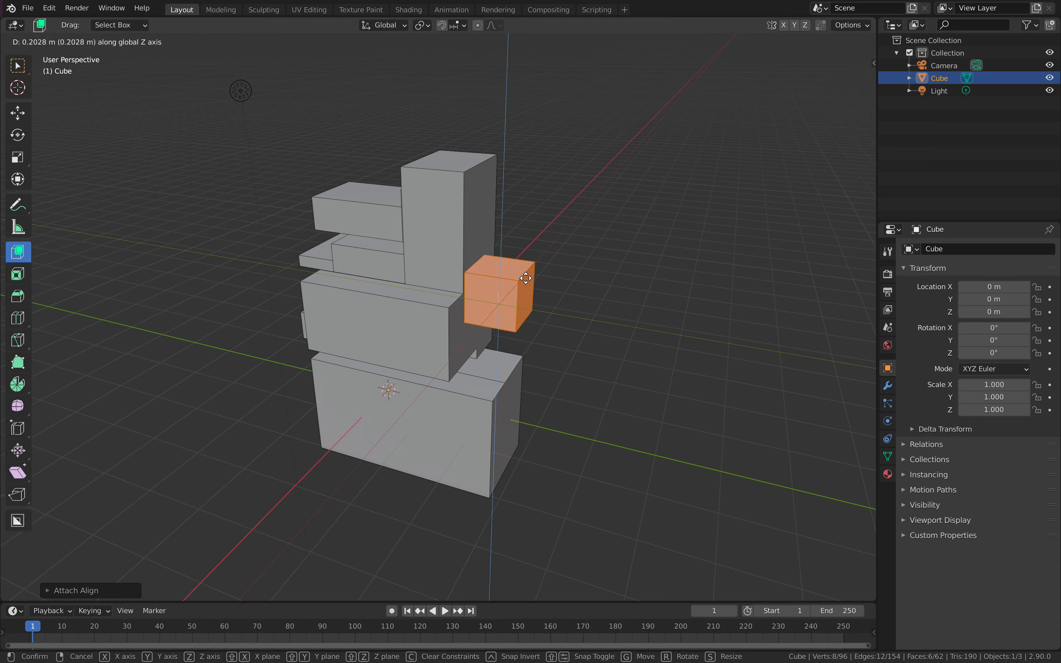
pyautogui.click(526, 242)
pyautogui.moveTo(526, 242)
pyautogui.mouseDown(button='middle')
pyautogui.moveTo(512, 279)
pyautogui.moveTo(509, 244)
pyautogui.mouseUp(button='middle')
pyautogui.click(515, 242)
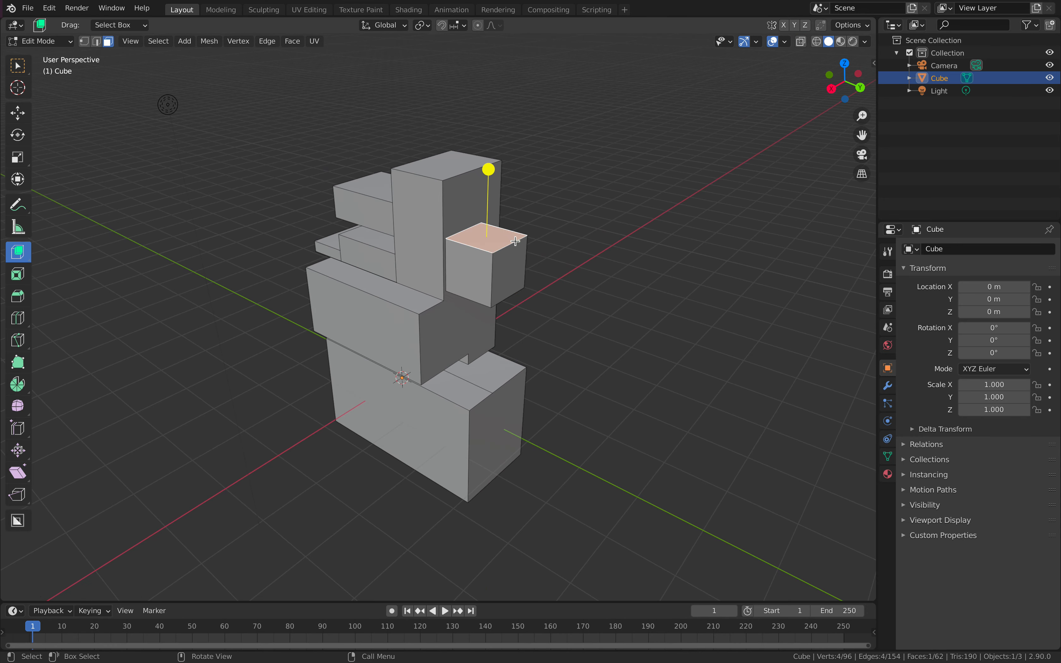
# Extrude the attached cube's top face upward and push its outer side face inward with Extrude Manifold.
pyautogui.moveTo(487, 177); pyautogui.dragTo(480, 100)
pyautogui.moveTo(480, 99); pyautogui.dragTo(525, 220, button='middle')
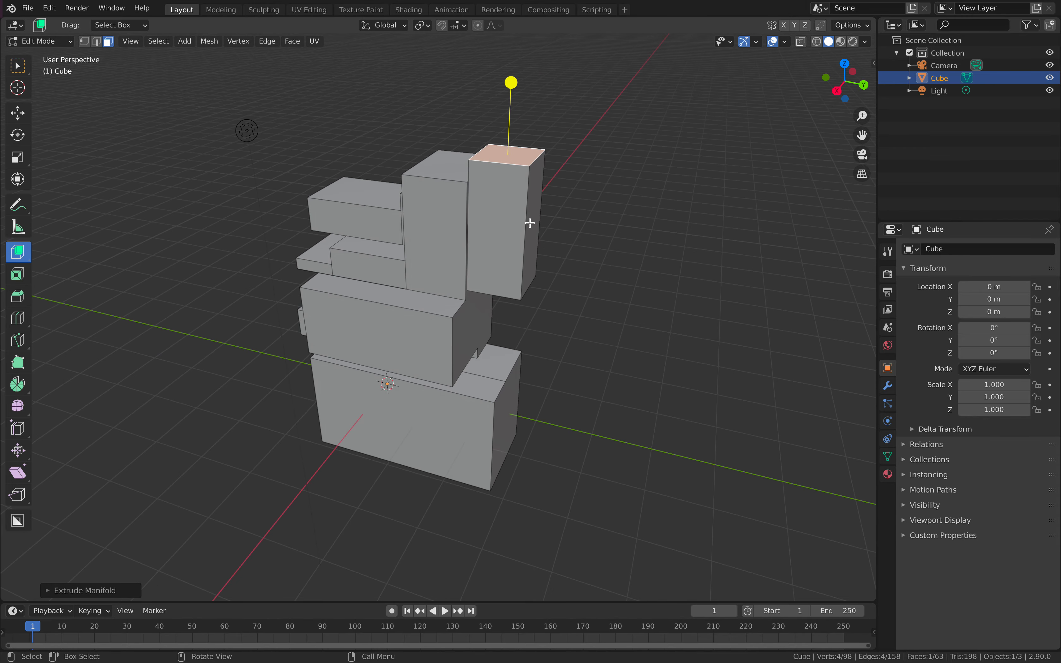
pyautogui.click(529, 221)
pyautogui.moveTo(596, 237)
pyautogui.mouseDown()
pyautogui.moveTo(565, 232)
pyautogui.moveTo(580, 235)
pyautogui.mouseUp()
pyautogui.moveTo(511, 254); pyautogui.dragTo(561, 258, button='middle')
pyautogui.moveTo(484, 321); pyautogui.dragTo(515, 287, button='middle')
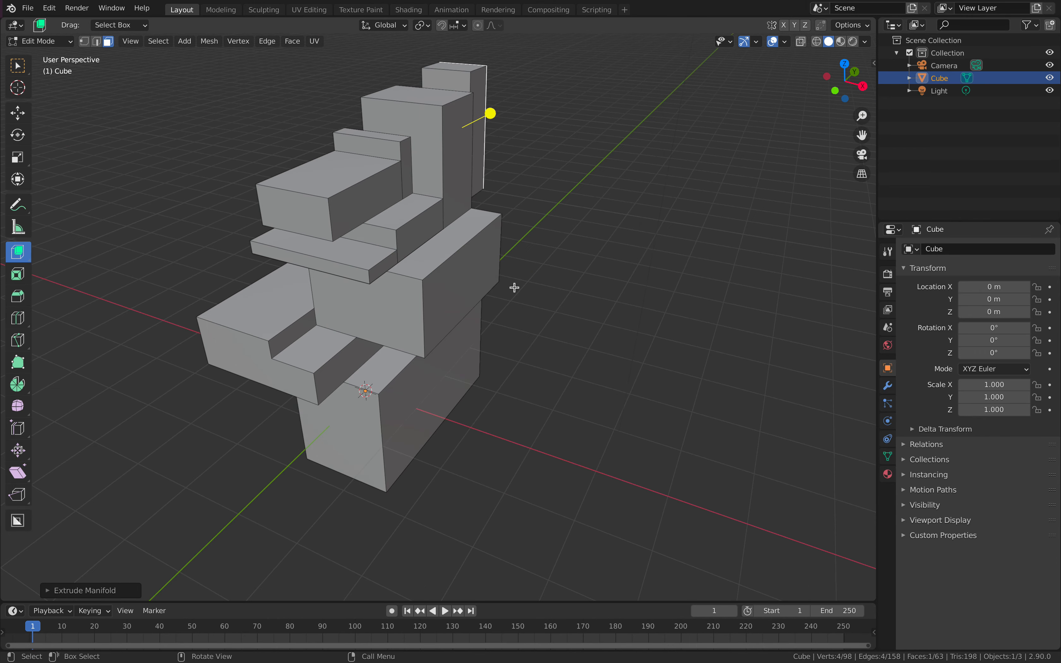
# Add a 12-vertex cylinder to the mesh and move it about 3.29 m along the X axis, clear of the tower.
pyautogui.hotkey('shift', 'a')
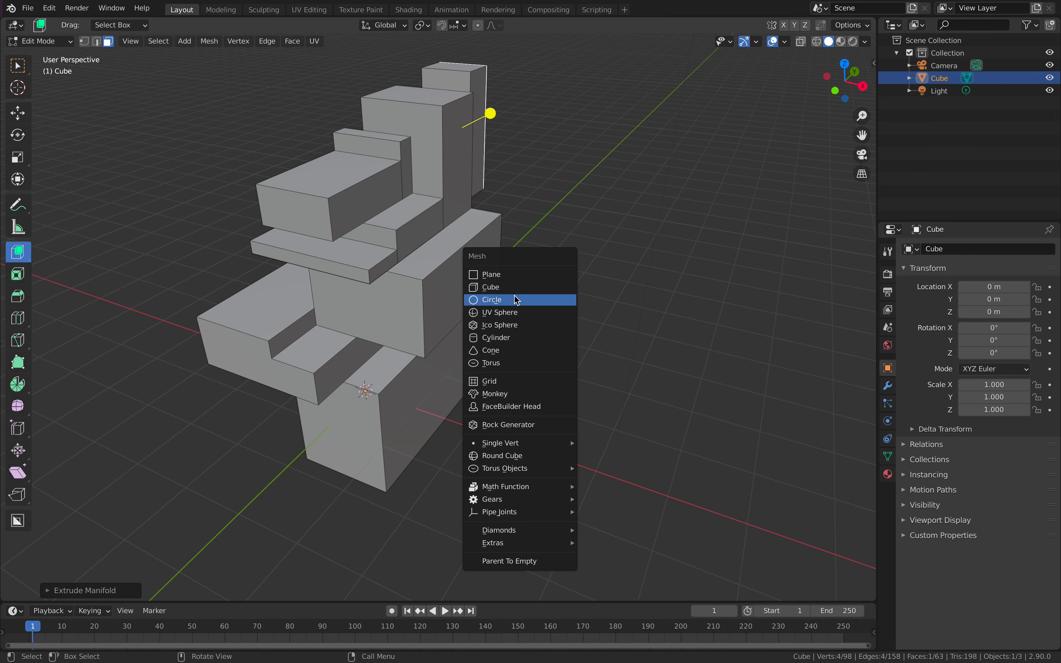
pyautogui.click(497, 337)
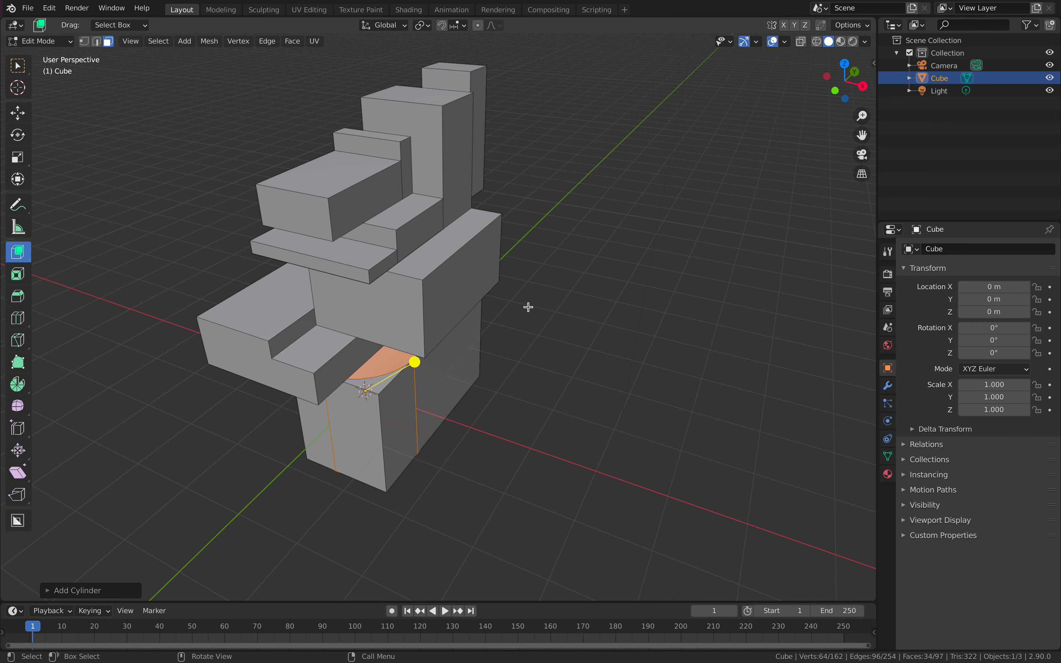
pyautogui.click(54, 591)
pyautogui.click(156, 439)
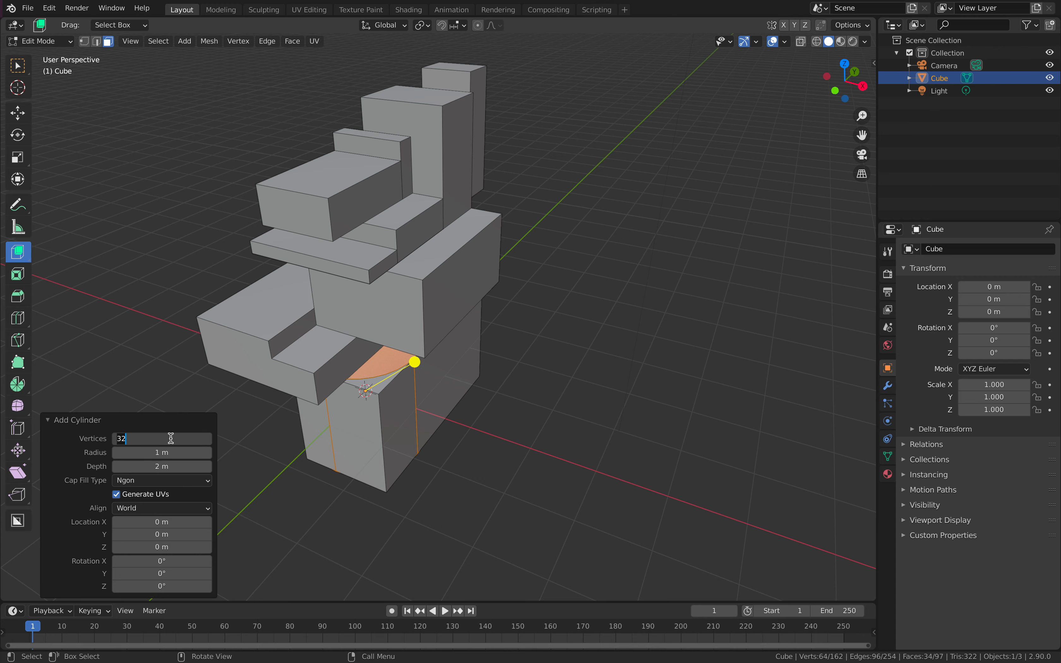
pyautogui.press('Return')
pyautogui.press('g')
pyautogui.press('x')
pyautogui.click(611, 486)
pyautogui.moveTo(611, 486); pyautogui.dragTo(578, 421, button='middle')
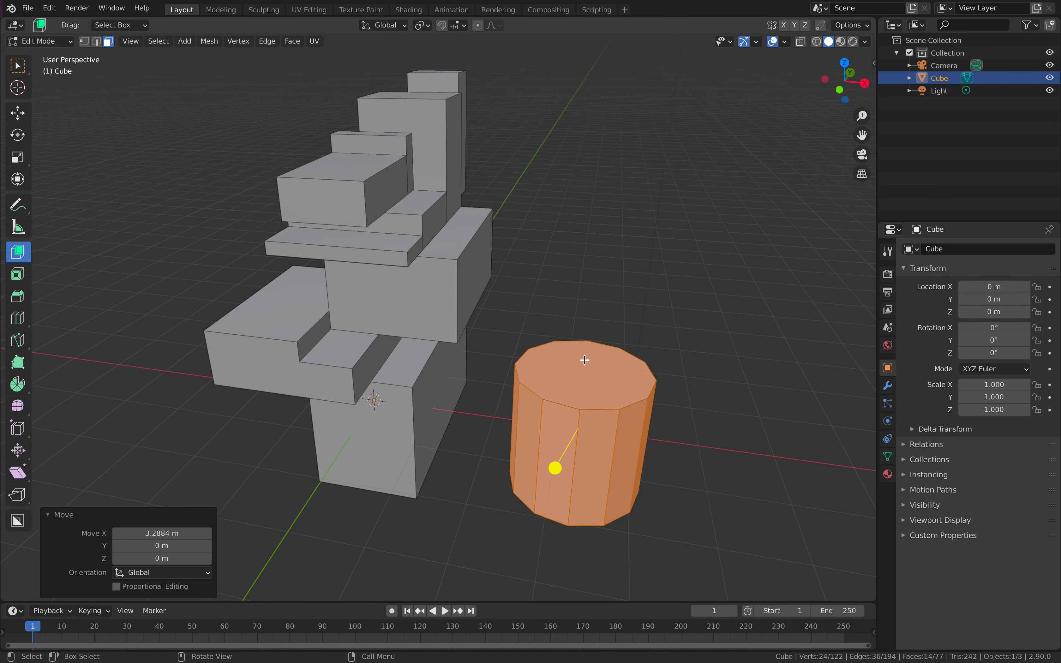
# Scale the cylinder to about 0.448 and attach its top cap to the tower's side face with Attach Align.
pyautogui.press('s')
pyautogui.click(637, 439)
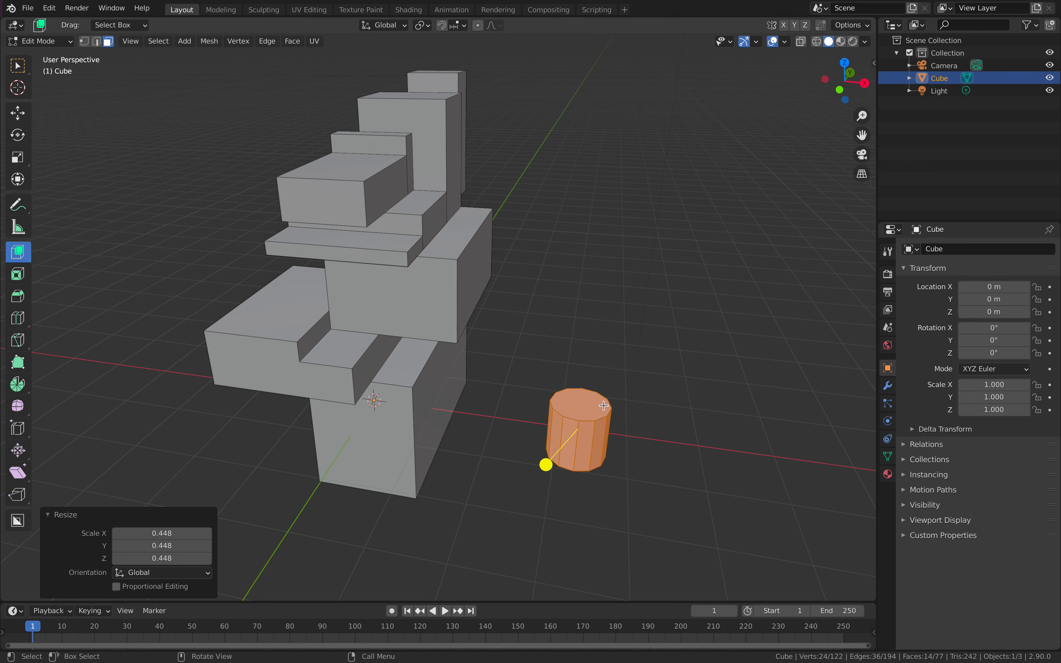
pyautogui.click(599, 405)
pyautogui.keyDown('shift'); pyautogui.click(480, 278); pyautogui.keyUp('shift')
pyautogui.moveTo(481, 278)
pyautogui.mouseDown(button='middle')
pyautogui.moveTo(484, 289)
pyautogui.moveTo(493, 283)
pyautogui.moveTo(447, 313)
pyautogui.moveTo(390, 324)
pyautogui.moveTo(547, 336)
pyautogui.moveTo(516, 351)
pyautogui.moveTo(669, 339)
pyautogui.moveTo(597, 351)
pyautogui.moveTo(517, 308)
pyautogui.moveTo(823, 128)
pyautogui.mouseUp(button='middle')
pyautogui.rightClick(493, 283)
pyautogui.click(498, 305)
# Return to Object Mode and enable Cavity in the viewport shading options.
pyautogui.press('Tab')
pyautogui.press('Tab')
pyautogui.press('Tab')
pyautogui.click(866, 42)
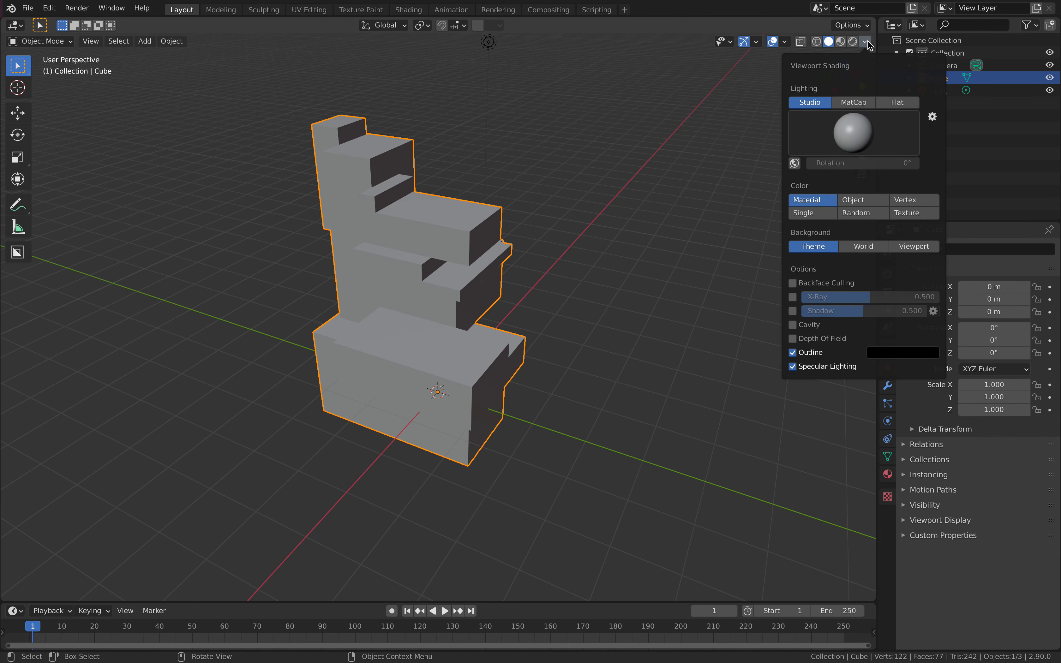
pyautogui.click(792, 325)
pyautogui.moveTo(587, 288)
pyautogui.mouseDown(button='middle')
pyautogui.moveTo(663, 232)
pyautogui.moveTo(652, 263)
pyautogui.moveTo(597, 275)
pyautogui.moveTo(597, 290)
pyautogui.mouseUp(button='middle')
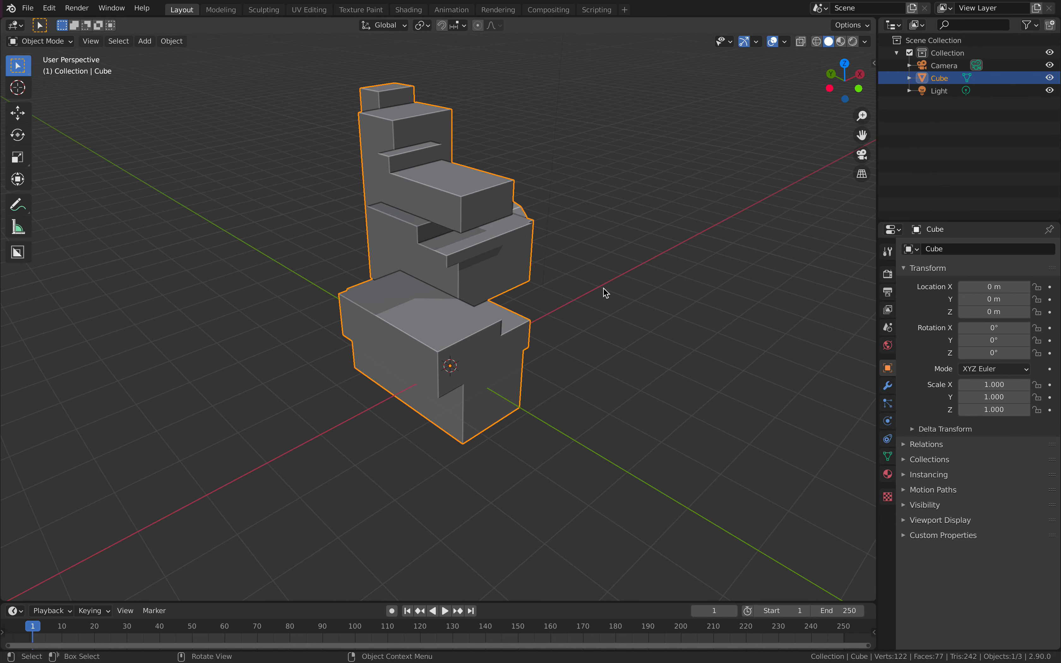
# Add a new cube object, raise it about 5.12 m along the Z axis above the tower, and scale it to about 0.633.
pyautogui.click(604, 293)
pyautogui.hotkey('shift', 'a')
pyautogui.moveTo(607, 292)
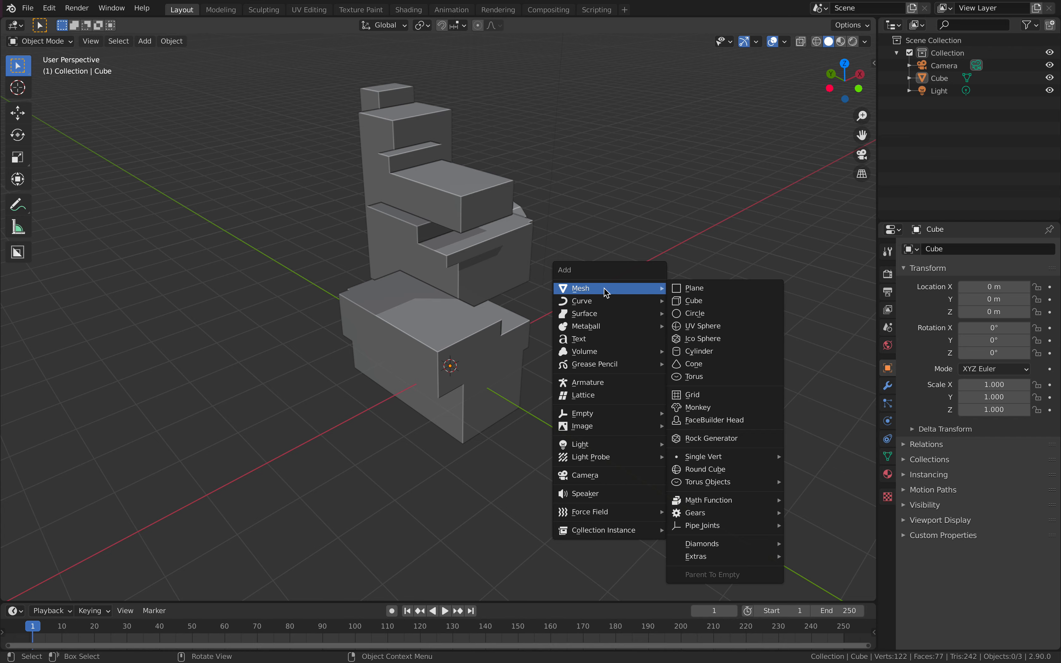
pyautogui.click(695, 302)
pyautogui.moveTo(573, 341); pyautogui.dragTo(573, 347, button='middle')
pyautogui.press('g')
pyautogui.press('z')
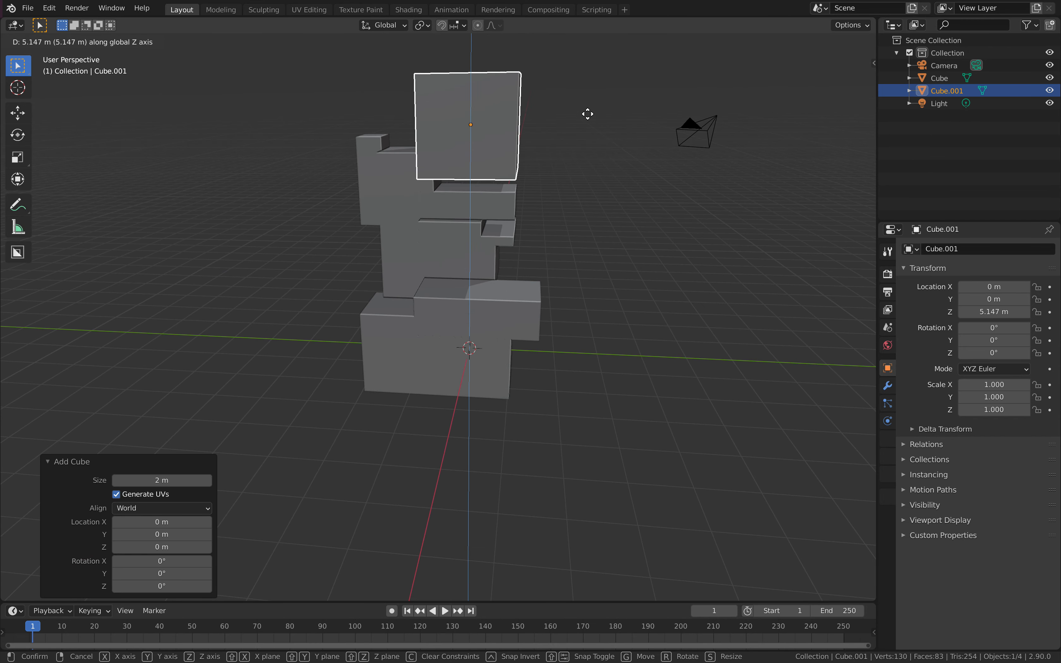
pyautogui.click(588, 113)
pyautogui.press('s')
pyautogui.click(563, 166)
pyautogui.moveTo(563, 166); pyautogui.dragTo(510, 166, button='middle')
pyautogui.scroll(3, 510, 166)
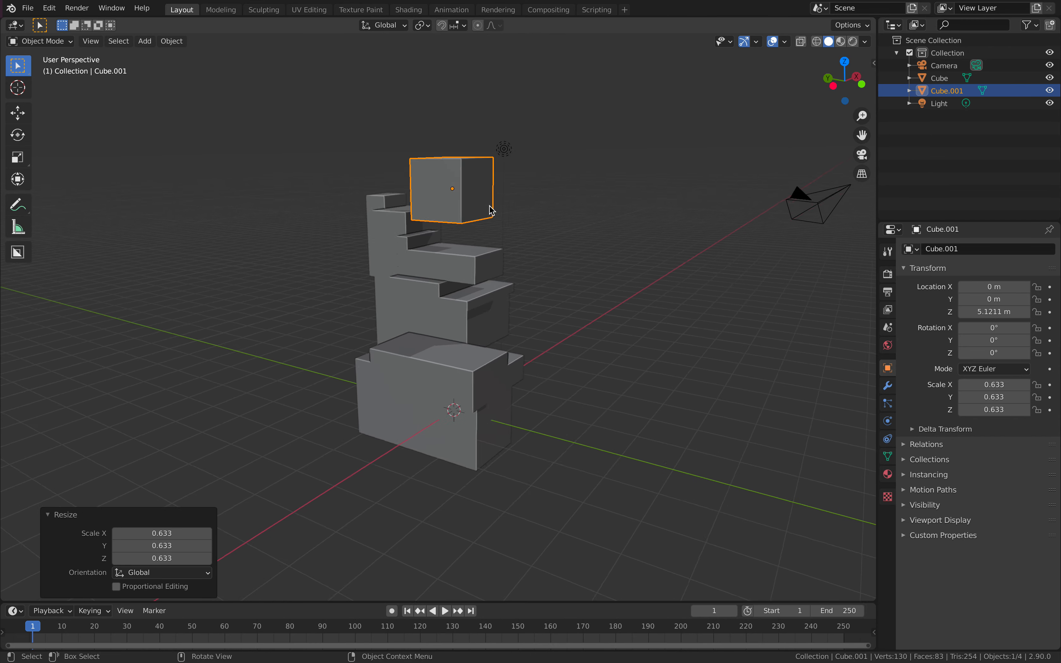
# Drop the floating cube onto the tower with Drop It and shift it along the X axis.
pyautogui.click(475, 262)
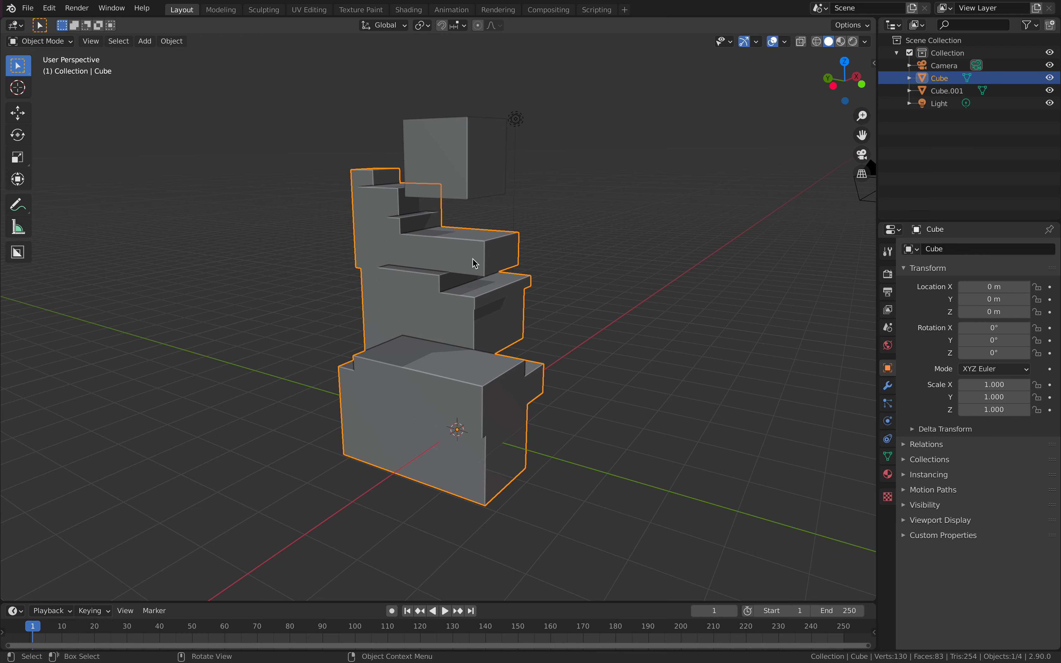
pyautogui.click(457, 164)
pyautogui.rightClick(464, 166)
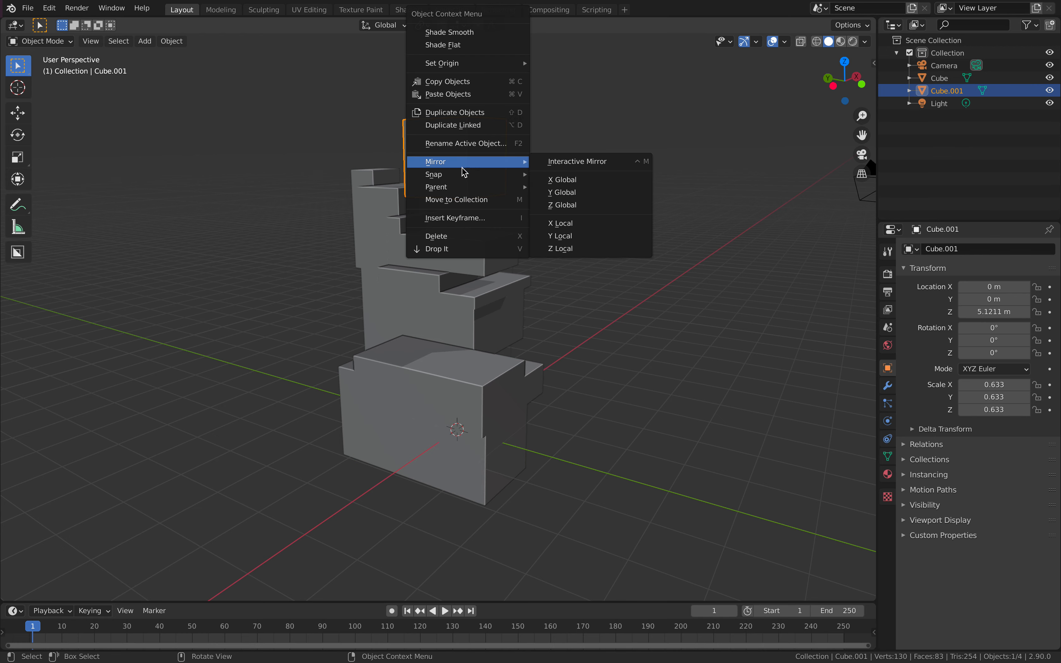
pyautogui.click(464, 249)
pyautogui.moveTo(464, 301); pyautogui.dragTo(393, 337, button='middle')
pyautogui.press('g')
pyautogui.press('x')
pyautogui.click(541, 348)
# Duplicate the dropped cube beside the original and scale the copy down to about 0.316.
pyautogui.hotkey('shift', 'd')
pyautogui.click(315, 338)
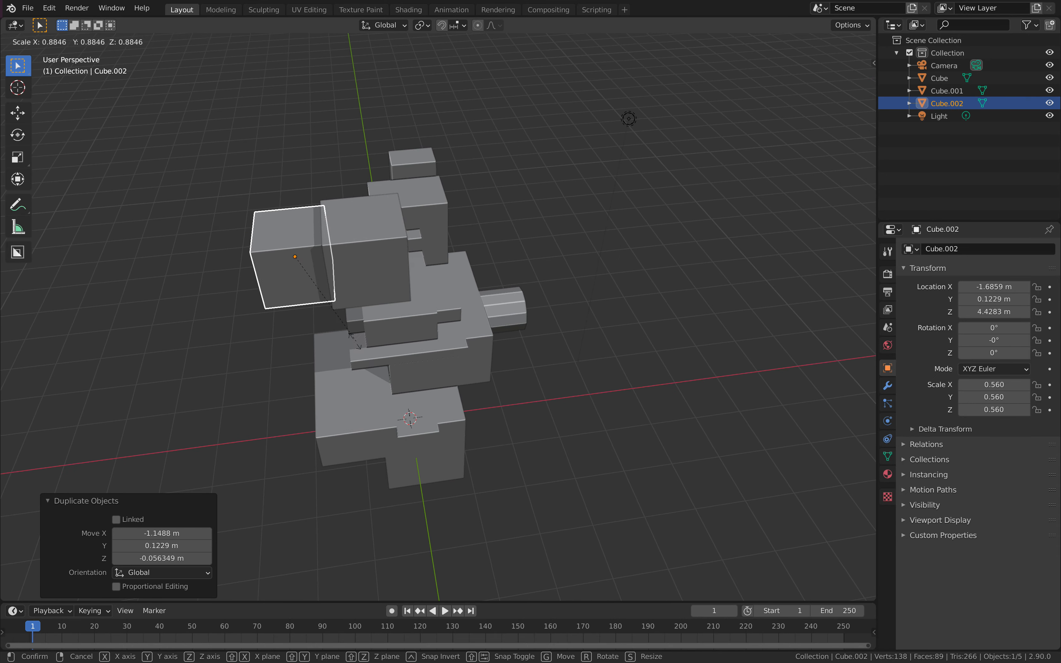
pyautogui.press('s')
pyautogui.click(289, 314)
pyautogui.moveTo(289, 315); pyautogui.dragTo(463, 312, button='middle')
# Move the small cube over the tower's lower ledge and set it on the surface with Drop It.
pyautogui.press('g')
pyautogui.click(473, 348)
pyautogui.press('g')
pyautogui.click(573, 261)
pyautogui.rightClick(573, 240)
pyautogui.click(575, 253)
# Duplicate the small cube about -0.81 m along the Y axis and repeat the duplication to form a row of three.
pyautogui.hotkey('shift', 'd')
pyautogui.press('y')
pyautogui.click(517, 342)
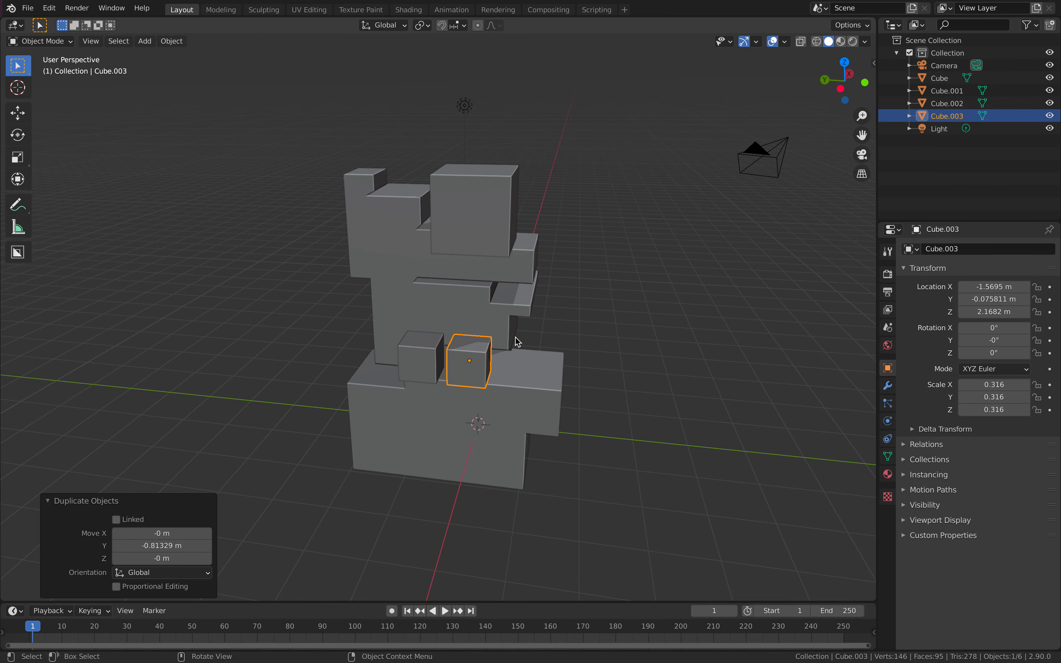
pyautogui.hotkey('shift', 'r')
pyautogui.moveTo(613, 350); pyautogui.dragTo(564, 284, button='middle')
pyautogui.click(471, 221)
pyautogui.moveTo(471, 221); pyautogui.dragTo(563, 230, button='middle')
pyautogui.click(496, 288)
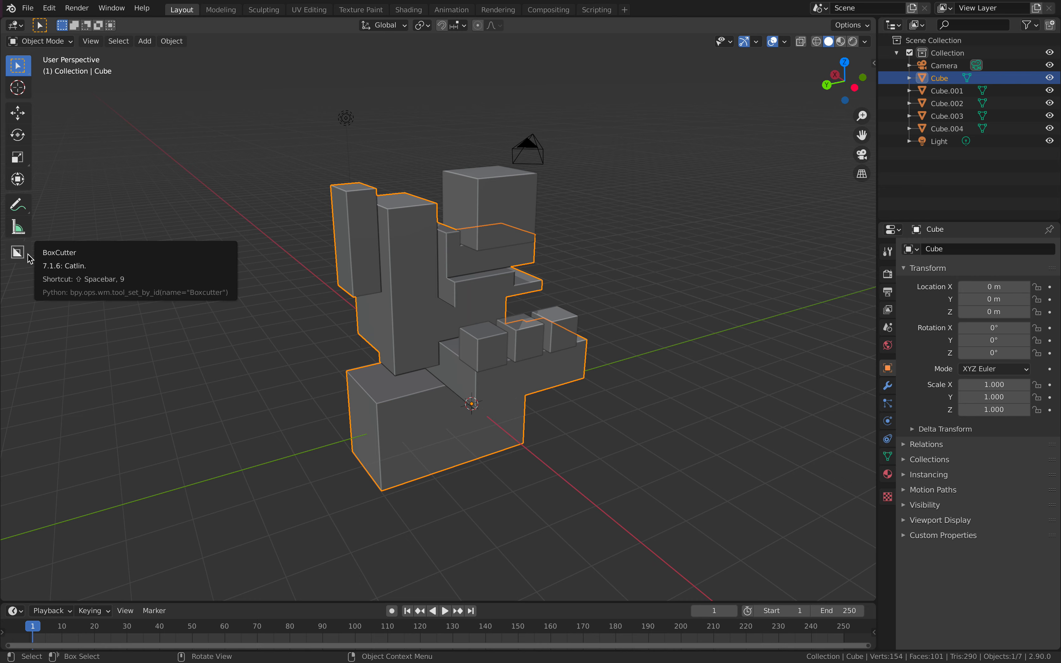
pyautogui.moveTo(395, 276); pyautogui.dragTo(374, 296, button='middle')
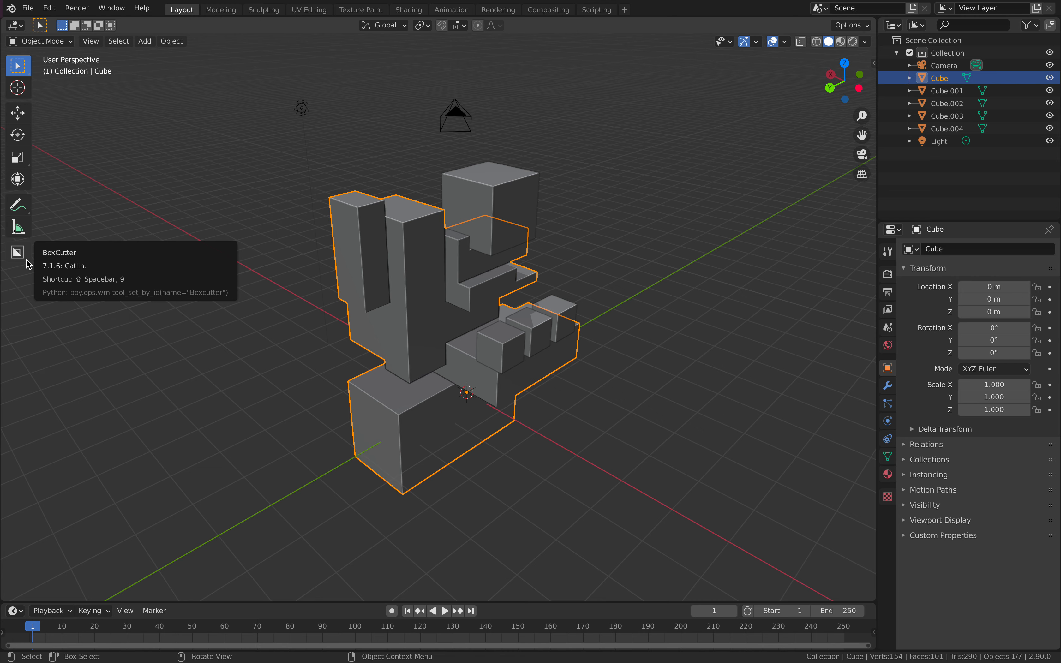
pyautogui.moveTo(379, 296); pyautogui.dragTo(315, 277, button='middle')
pyautogui.click(61, 43)
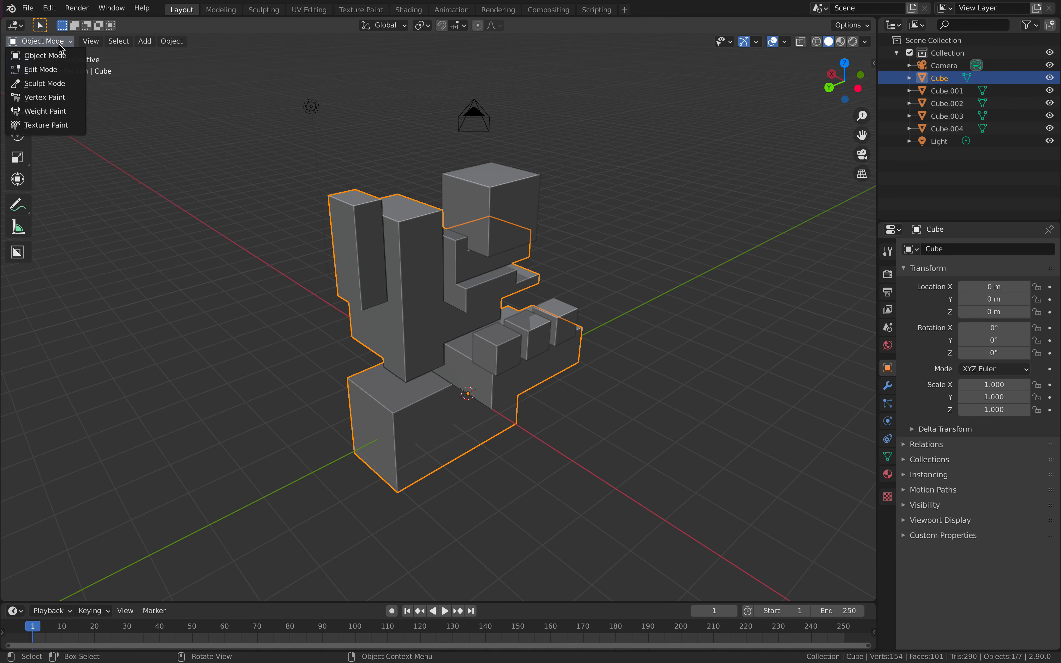
pyautogui.click(49, 55)
pyautogui.moveTo(408, 300); pyautogui.dragTo(265, 246, button='middle')
# Deselect everything and use BoxCutter to draw a tall standalone box on the ground beside the tower.
pyautogui.click(265, 246)
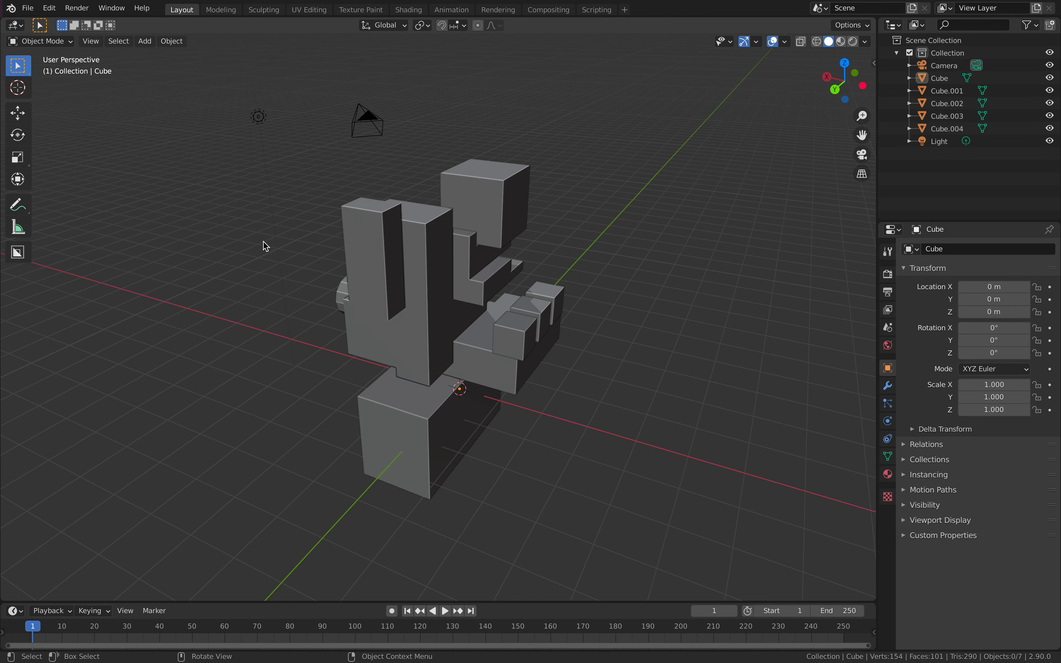
pyautogui.click(26, 255)
pyautogui.moveTo(351, 405)
pyautogui.mouseDown(button='middle')
pyautogui.moveTo(424, 424)
pyautogui.moveTo(441, 447)
pyautogui.mouseUp(button='middle')
pyautogui.moveTo(519, 436); pyautogui.dragTo(578, 464)
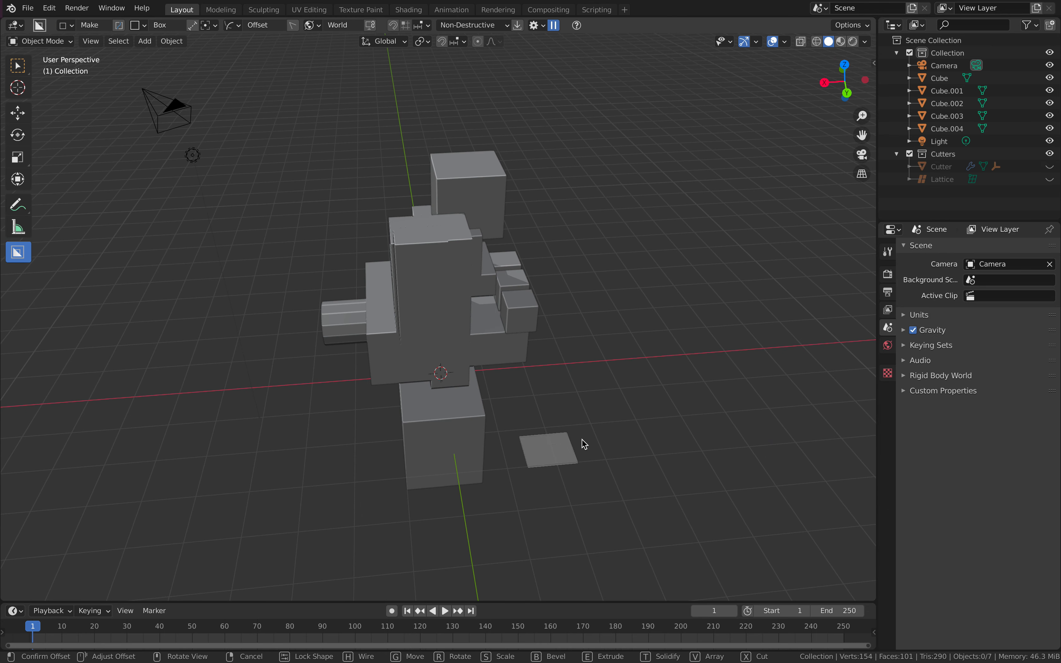
pyautogui.click(607, 255)
# Draw three more standalone boxes against the sides of the tower's base with BoxCutter.
pyautogui.moveTo(367, 446); pyautogui.dragTo(459, 466)
pyautogui.click(371, 406)
pyautogui.moveTo(371, 405); pyautogui.dragTo(389, 401, button='middle')
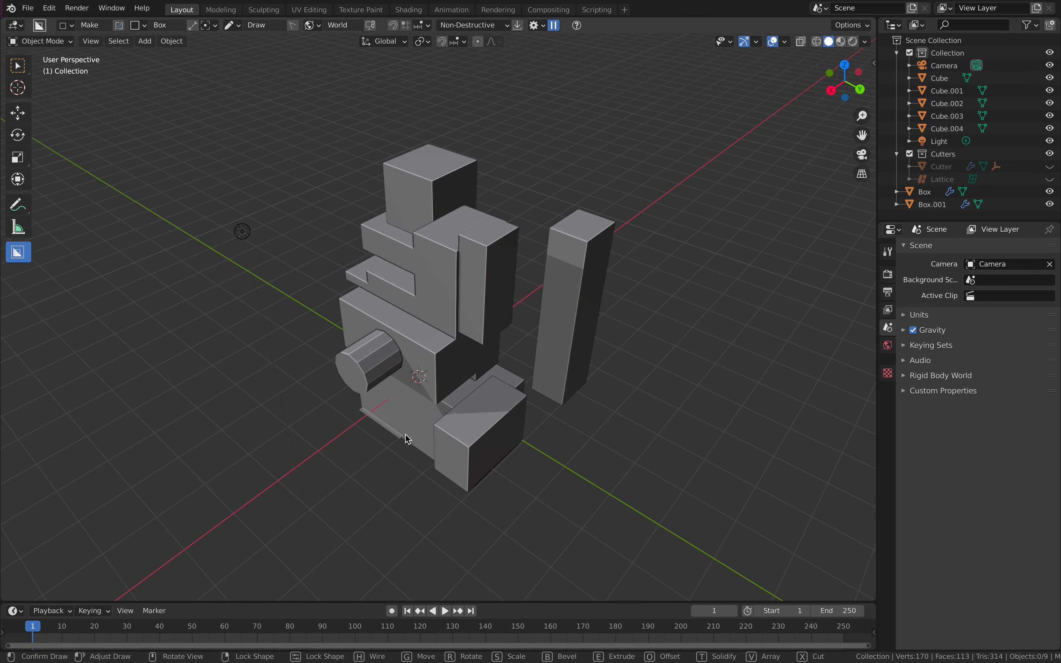
pyautogui.moveTo(444, 421); pyautogui.dragTo(443, 419)
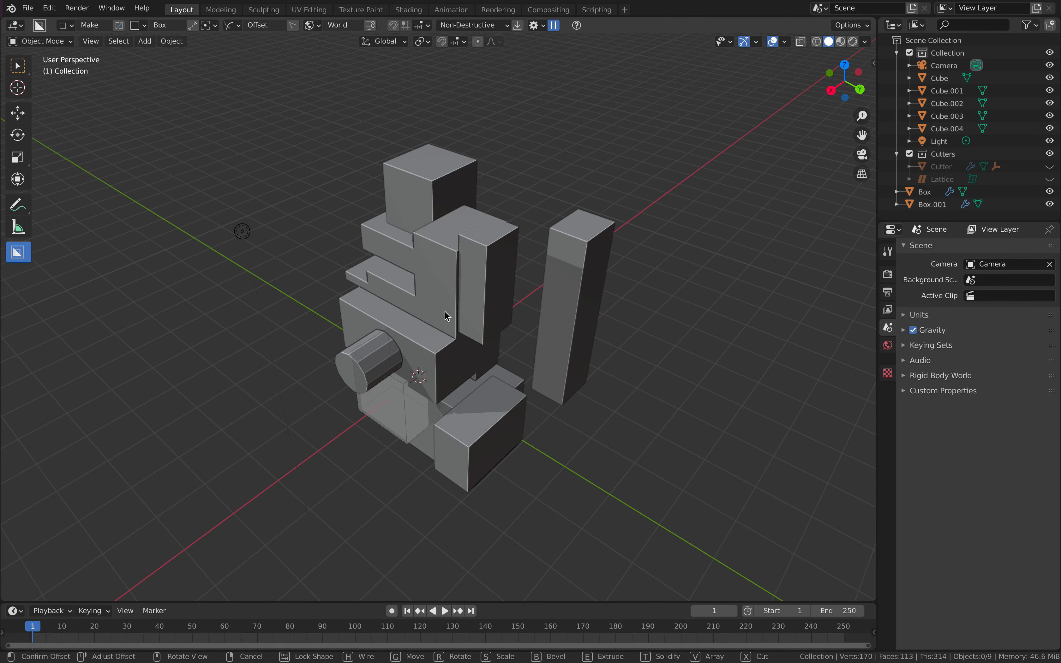
pyautogui.click(439, 247)
pyautogui.moveTo(439, 247); pyautogui.dragTo(561, 367, button='middle')
pyautogui.moveTo(364, 444); pyautogui.dragTo(427, 463)
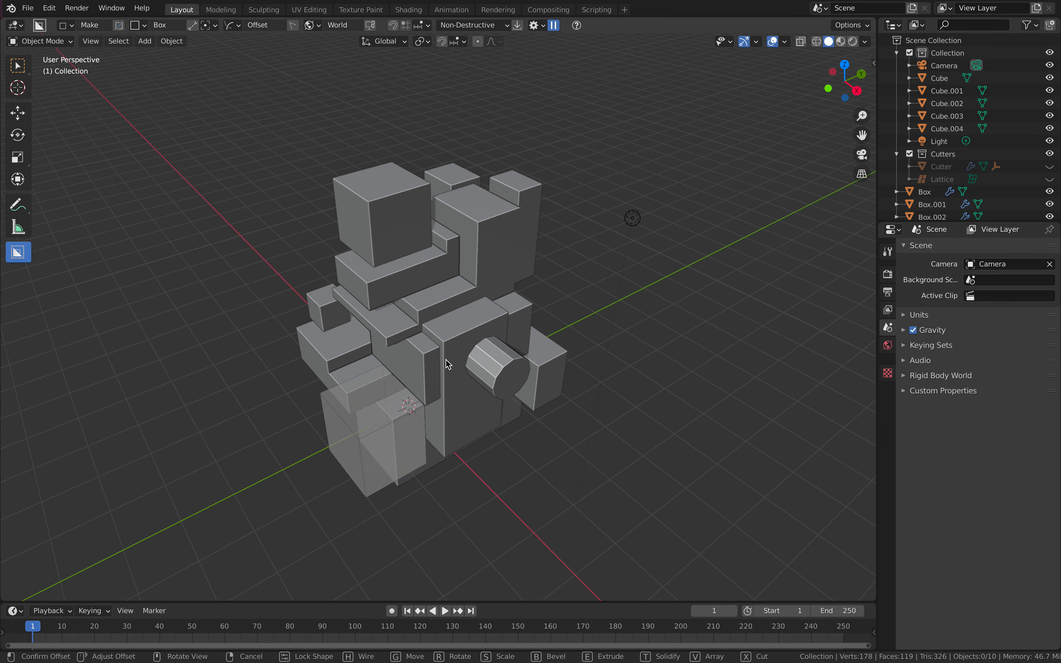
pyautogui.click(448, 338)
# Draw a large tall box on the ground near the tower and a narrower one beside its base with BoxCutter.
pyautogui.moveTo(361, 377); pyautogui.dragTo(478, 427, button='middle')
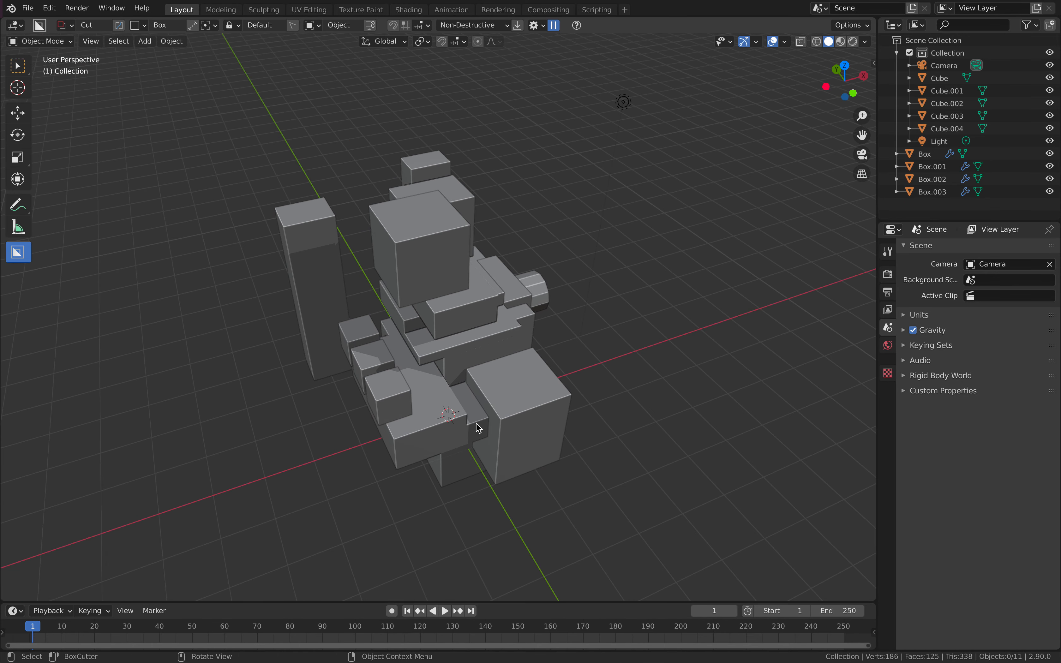
pyautogui.moveTo(590, 381)
pyautogui.mouseDown()
pyautogui.moveTo(542, 458)
pyautogui.moveTo(543, 481)
pyautogui.mouseUp()
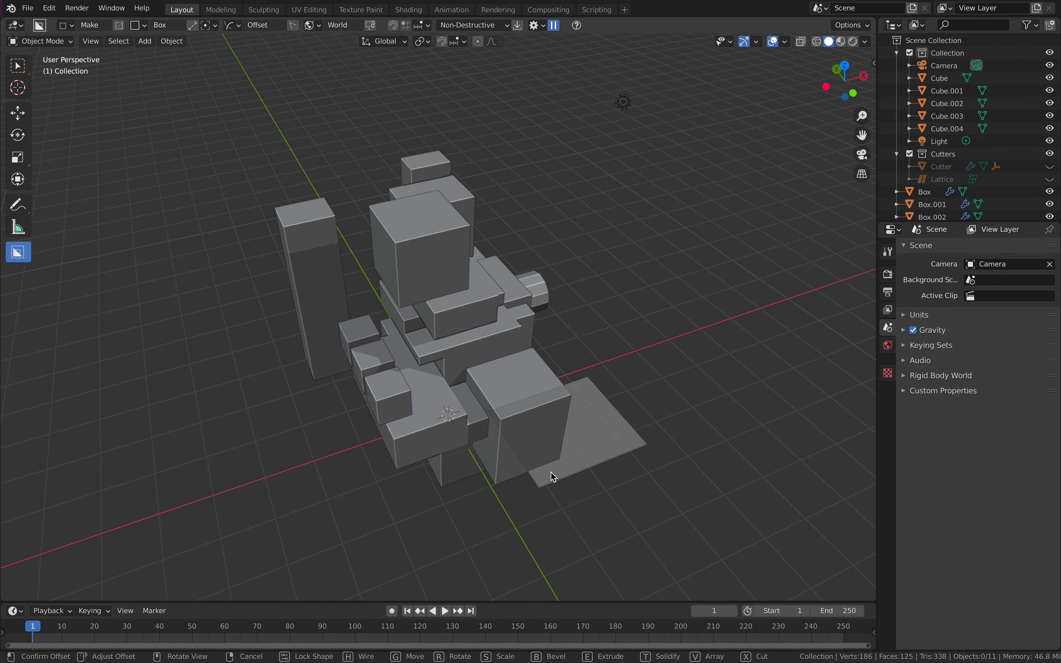
pyautogui.click(647, 266)
pyautogui.moveTo(612, 301); pyautogui.dragTo(570, 414, button='middle')
pyautogui.moveTo(570, 414)
pyautogui.mouseDown()
pyautogui.moveTo(526, 466)
pyautogui.moveTo(540, 414)
pyautogui.mouseUp()
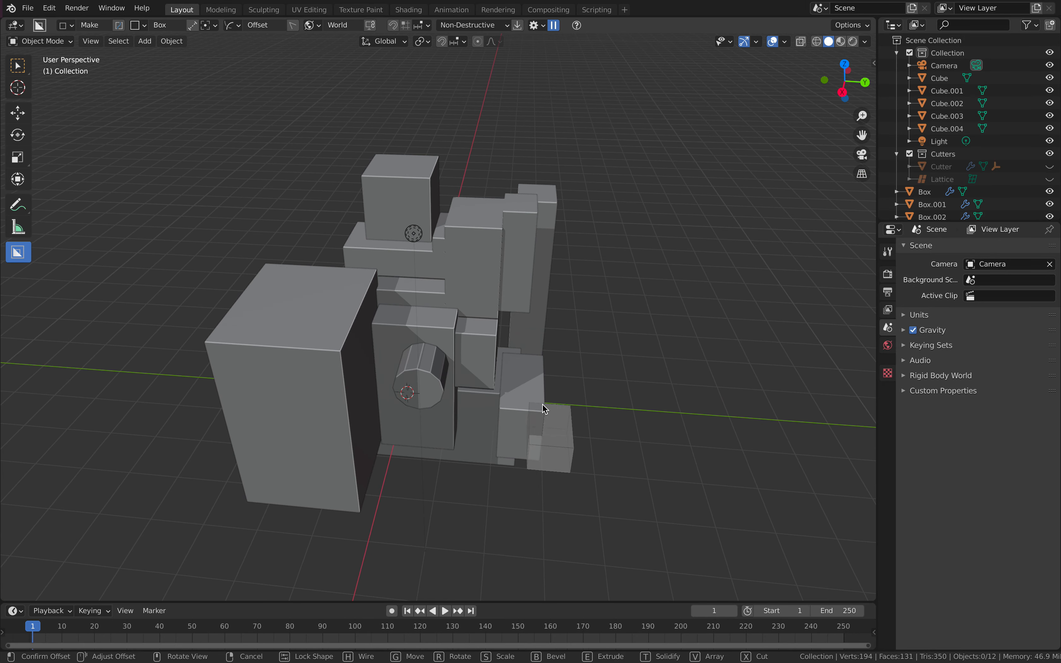
pyautogui.click(565, 290)
pyautogui.moveTo(565, 290)
pyautogui.mouseDown(button='middle')
pyautogui.moveTo(528, 312)
pyautogui.moveTo(405, 311)
pyautogui.moveTo(500, 379)
pyautogui.moveTo(472, 310)
pyautogui.moveTo(561, 288)
pyautogui.moveTo(475, 236)
pyautogui.mouseUp(button='middle')
# Select the tower, enter Edit Mode, and clear the face selection.
pyautogui.click(495, 323)
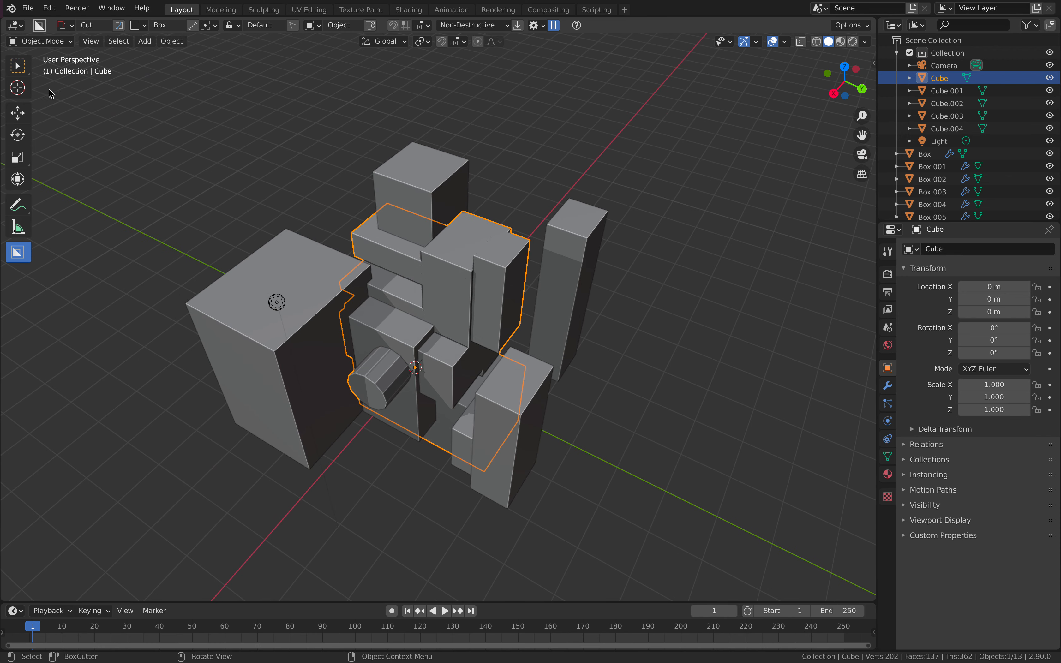
pyautogui.click(53, 41)
pyautogui.click(51, 69)
pyautogui.moveTo(310, 229); pyautogui.dragTo(554, 371, button='middle')
pyautogui.hotkey('alt', 'a')
pyautogui.moveTo(476, 332); pyautogui.dragTo(526, 269, button='middle')
pyautogui.moveTo(528, 267); pyautogui.dragTo(578, 304)
pyautogui.hotkey('alt', 'a')
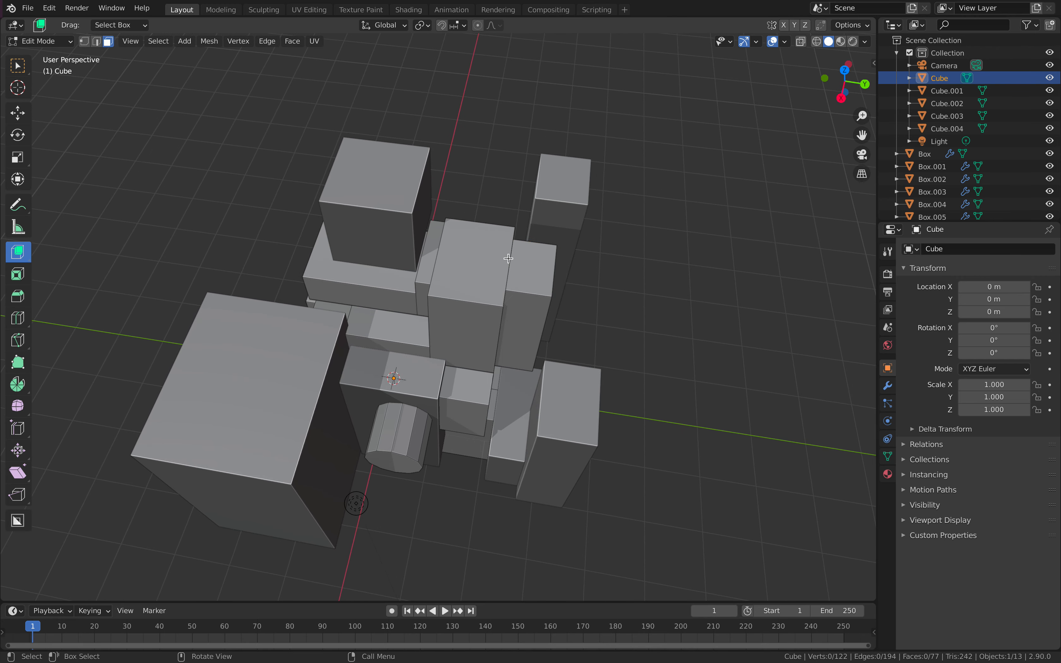
# Cut rectangular recesses into the tower's two tallest columns with BoxCutter in Edit Mode.
pyautogui.click(17, 520)
pyautogui.moveTo(534, 298); pyautogui.dragTo(562, 286, button='middle')
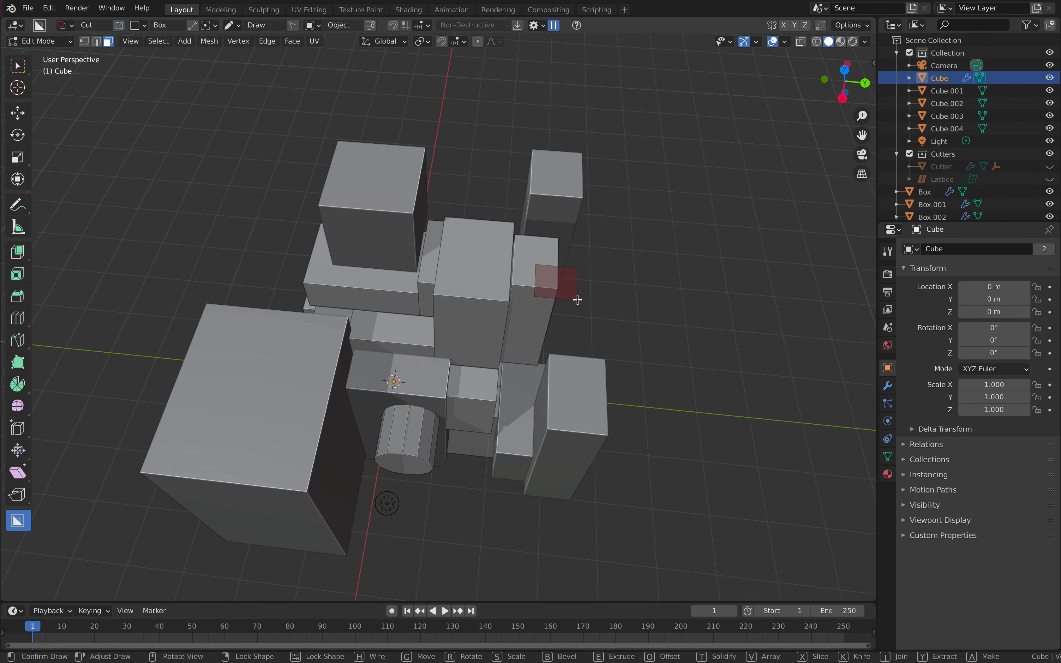
pyautogui.moveTo(578, 300); pyautogui.dragTo(578, 302)
pyautogui.click(568, 352)
pyautogui.moveTo(449, 279); pyautogui.dragTo(492, 322)
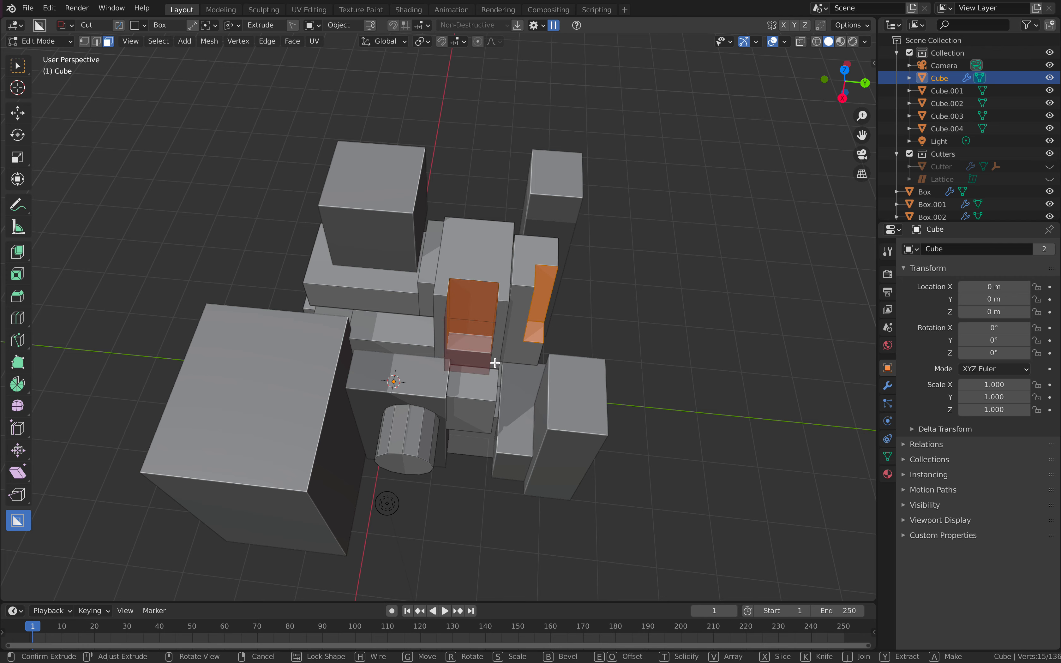
pyautogui.click(497, 362)
# Draw a rectangular BoxCutter cut over the front of the cube sitting on the tower.
pyautogui.moveTo(496, 362); pyautogui.dragTo(482, 290, button='middle')
pyautogui.moveTo(352, 215); pyautogui.dragTo(357, 190, button='middle')
pyautogui.moveTo(353, 188); pyautogui.dragTo(419, 233)
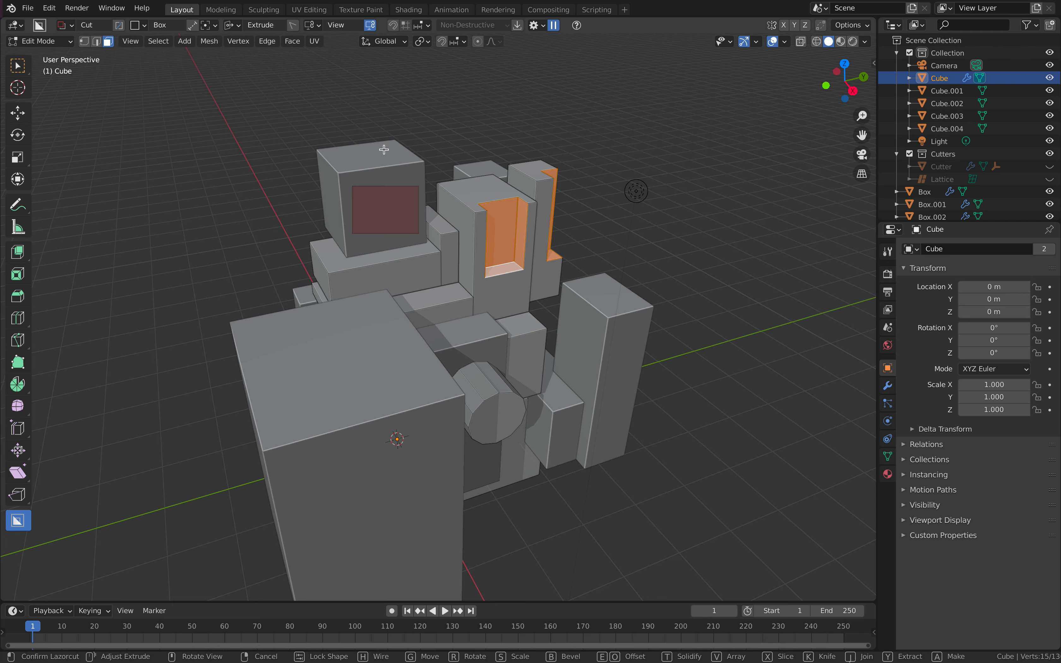
pyautogui.click(447, 162)
pyautogui.moveTo(352, 202); pyautogui.dragTo(351, 213, button='middle')
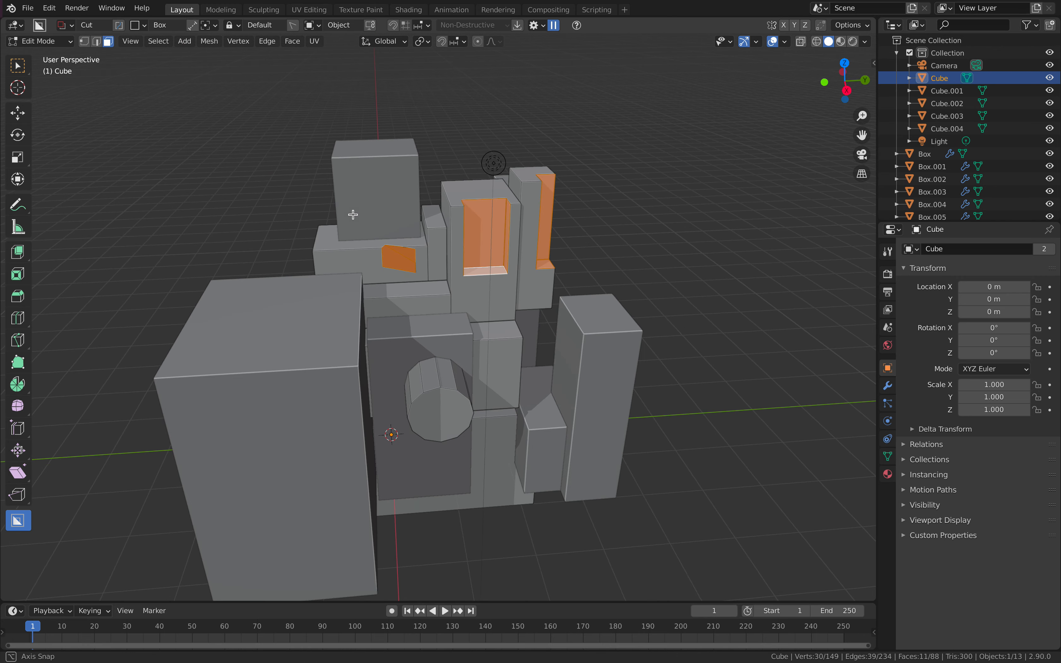
# Return to Object Mode and set the viewport shading color to Random.
pyautogui.moveTo(426, 228)
pyautogui.mouseDown(button='middle')
pyautogui.moveTo(407, 236)
pyautogui.moveTo(427, 257)
pyautogui.moveTo(438, 247)
pyautogui.moveTo(480, 313)
pyautogui.moveTo(440, 282)
pyautogui.moveTo(386, 172)
pyautogui.moveTo(403, 177)
pyautogui.moveTo(372, 184)
pyautogui.moveTo(431, 193)
pyautogui.moveTo(536, 184)
pyautogui.moveTo(513, 225)
pyautogui.moveTo(477, 247)
pyautogui.moveTo(462, 232)
pyautogui.moveTo(440, 237)
pyautogui.mouseUp(button='middle')
pyautogui.press('Tab')
pyautogui.click(865, 41)
pyautogui.click(866, 213)
# Delete the large cube sitting on top of the tower.
pyautogui.hotkey('alt', 'a')
pyautogui.click(410, 170)
pyautogui.click(398, 167)
pyautogui.click(398, 167)
pyautogui.press('Delete')
# Select the main tower object and switch it to Edit Mode.
pyautogui.click(479, 250)
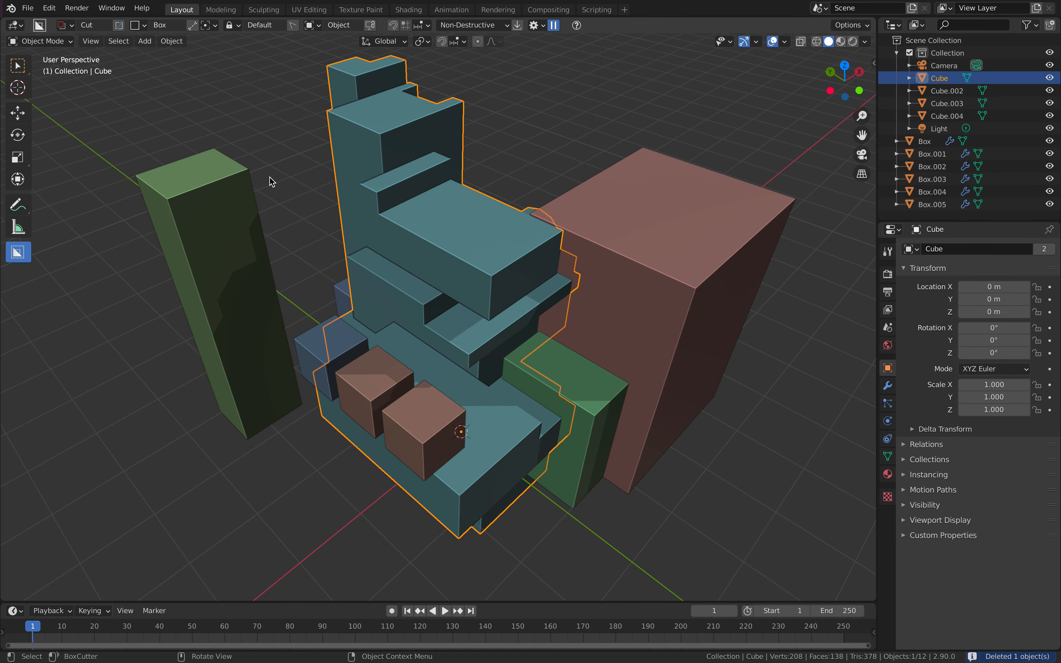
pyautogui.click(62, 44)
pyautogui.click(65, 67)
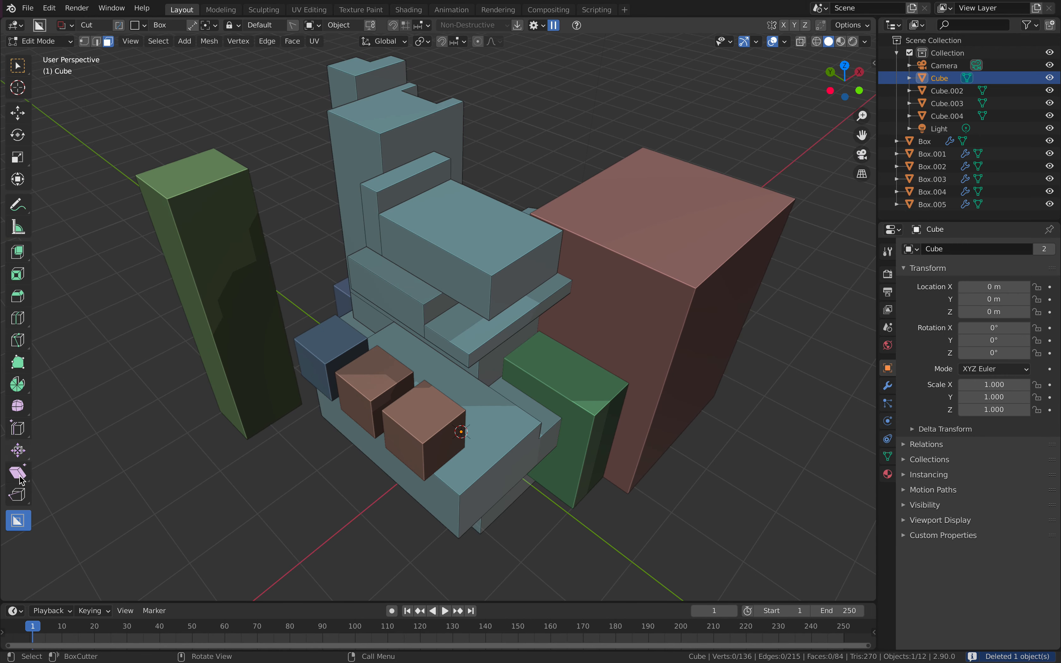
# Cut rectangular BoxCutter recesses into the upper block's top front edge and the upper front face of the tall tower.
pyautogui.moveTo(430, 241); pyautogui.dragTo(524, 227, button='middle')
pyautogui.moveTo(479, 216)
pyautogui.mouseDown()
pyautogui.moveTo(566, 230)
pyautogui.moveTo(573, 251)
pyautogui.mouseUp()
pyautogui.click(573, 251)
pyautogui.moveTo(371, 215)
pyautogui.mouseDown(button='middle')
pyautogui.moveTo(369, 192)
pyautogui.moveTo(344, 178)
pyautogui.mouseUp(button='middle')
pyautogui.moveTo(347, 176); pyautogui.dragTo(411, 214)
pyautogui.click(412, 215)
pyautogui.moveTo(437, 239); pyautogui.dragTo(455, 283, button='middle')
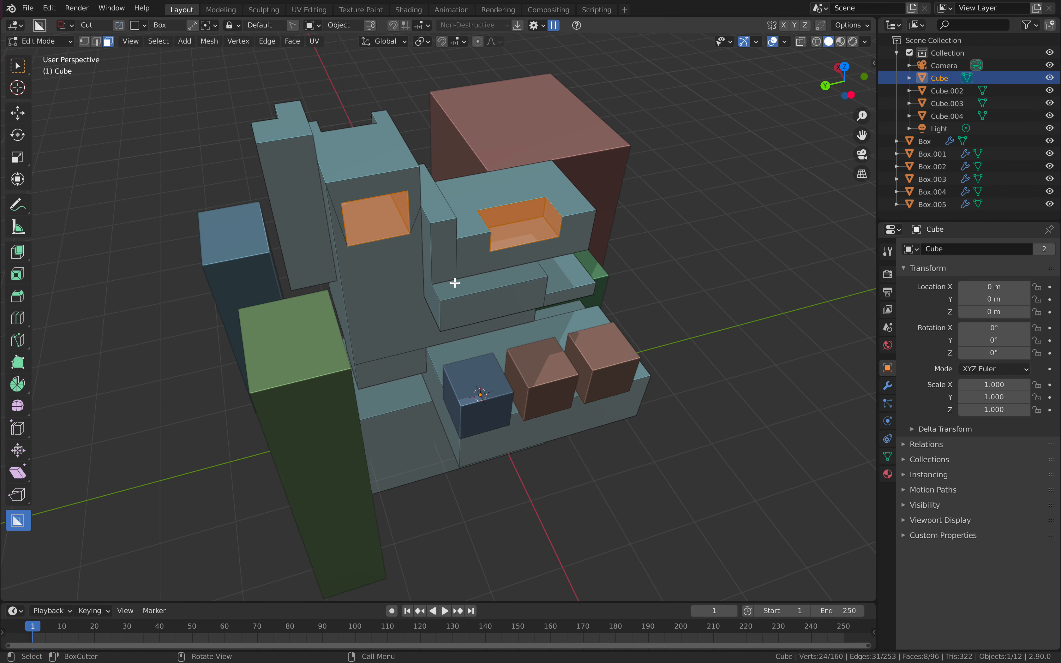
# Cut a rectangular recess into the ledge below the upper block and a notch into the outer edge of the side column.
pyautogui.moveTo(450, 289); pyautogui.dragTo(544, 292)
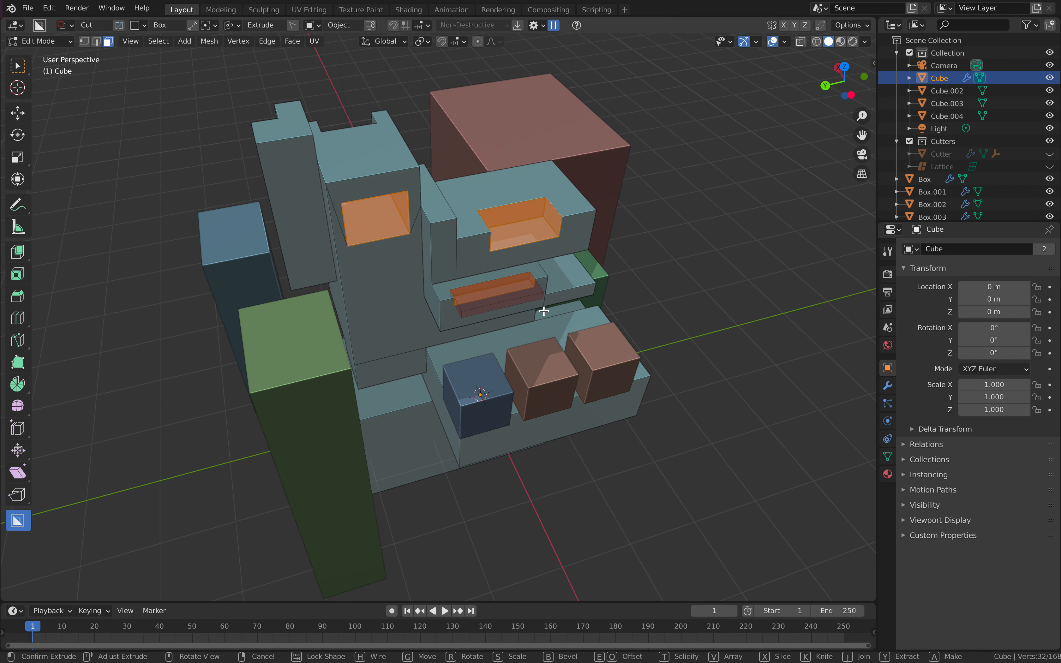
pyautogui.click(544, 326)
pyautogui.moveTo(544, 327)
pyautogui.mouseDown(button='middle')
pyautogui.moveTo(381, 239)
pyautogui.moveTo(355, 277)
pyautogui.moveTo(354, 237)
pyautogui.mouseUp(button='middle')
pyautogui.moveTo(307, 206); pyautogui.dragTo(289, 260)
pyautogui.click(290, 261)
pyautogui.moveTo(351, 230); pyautogui.dragTo(299, 211, button='middle')
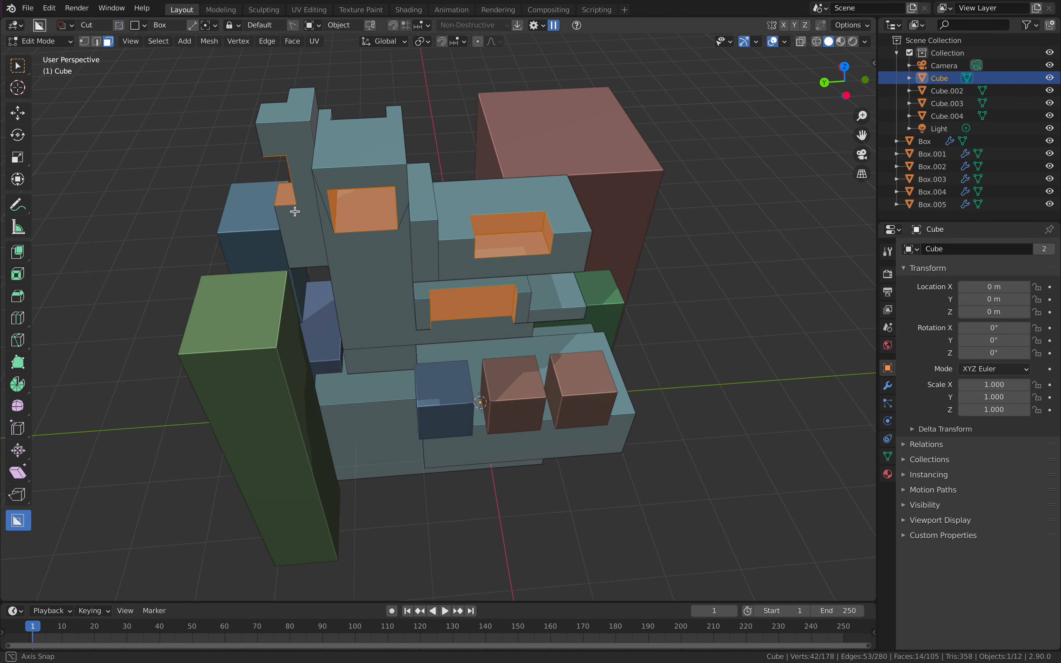
# Clear the face selection on the tower mesh, staying in face select mode.
pyautogui.keyDown('shift'); pyautogui.moveTo(364, 199); pyautogui.dragTo(409, 177, button='middle'); pyautogui.keyUp('shift')
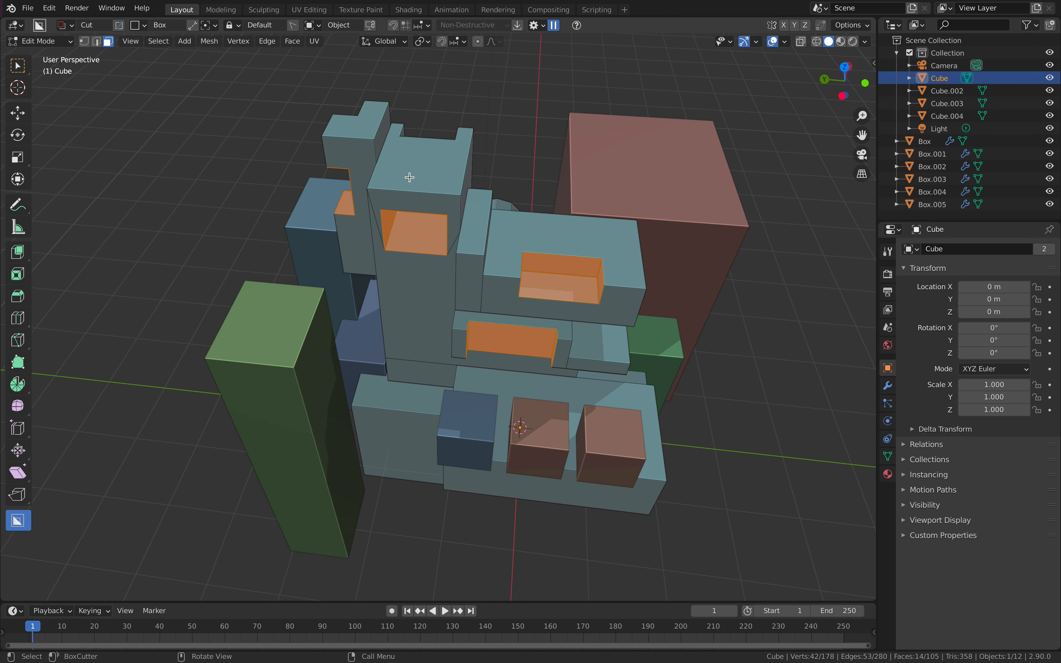
pyautogui.moveTo(409, 177); pyautogui.dragTo(393, 216, button='middle')
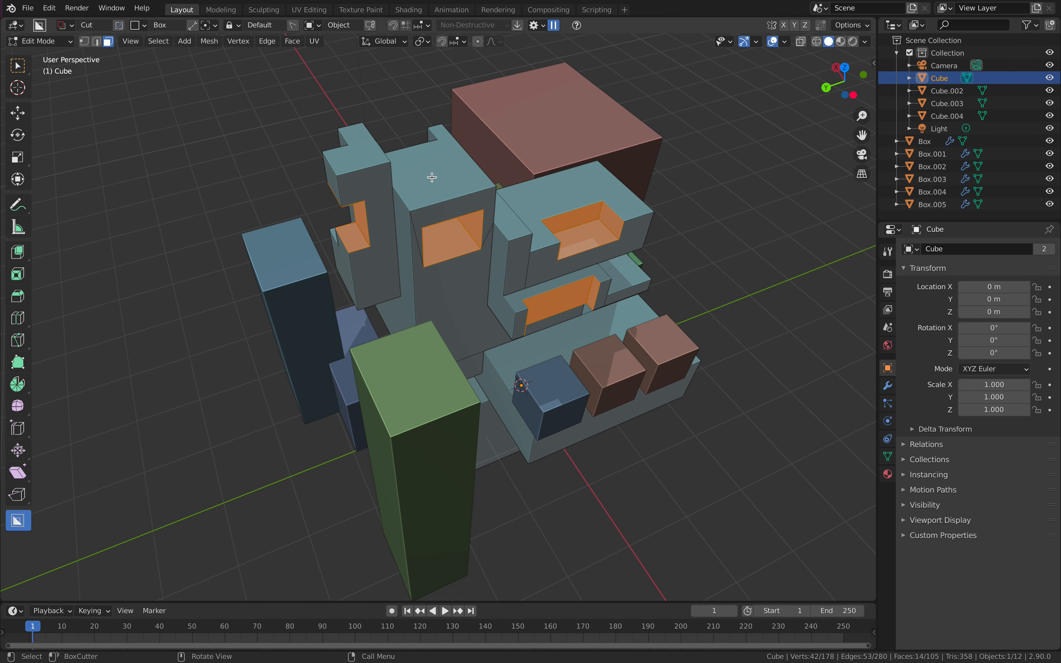
pyautogui.moveTo(432, 178); pyautogui.dragTo(411, 192, button='middle')
pyautogui.click(97, 43)
pyautogui.click(107, 42)
pyautogui.press('a')
pyautogui.press('a')
# Knife a diagonal cut across the tall tower's top face with angle constraint on.
pyautogui.moveTo(410, 165); pyautogui.dragTo(391, 200, button='middle')
pyautogui.scroll(1, 389, 211)
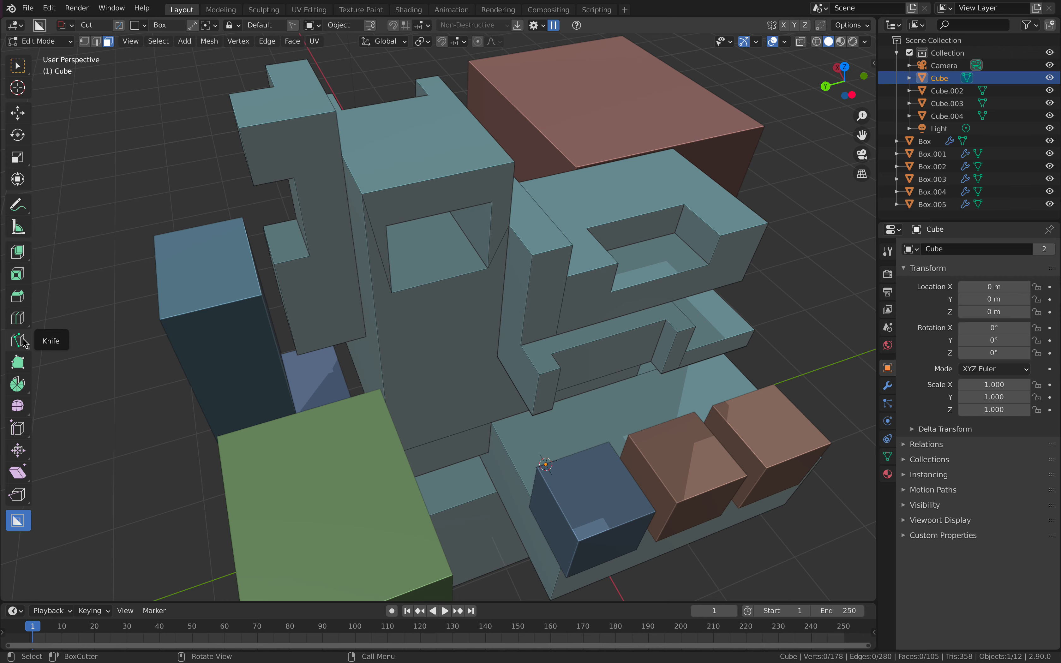
pyautogui.moveTo(371, 201); pyautogui.dragTo(418, 186, button='middle')
pyautogui.click(428, 216)
pyautogui.press('k')
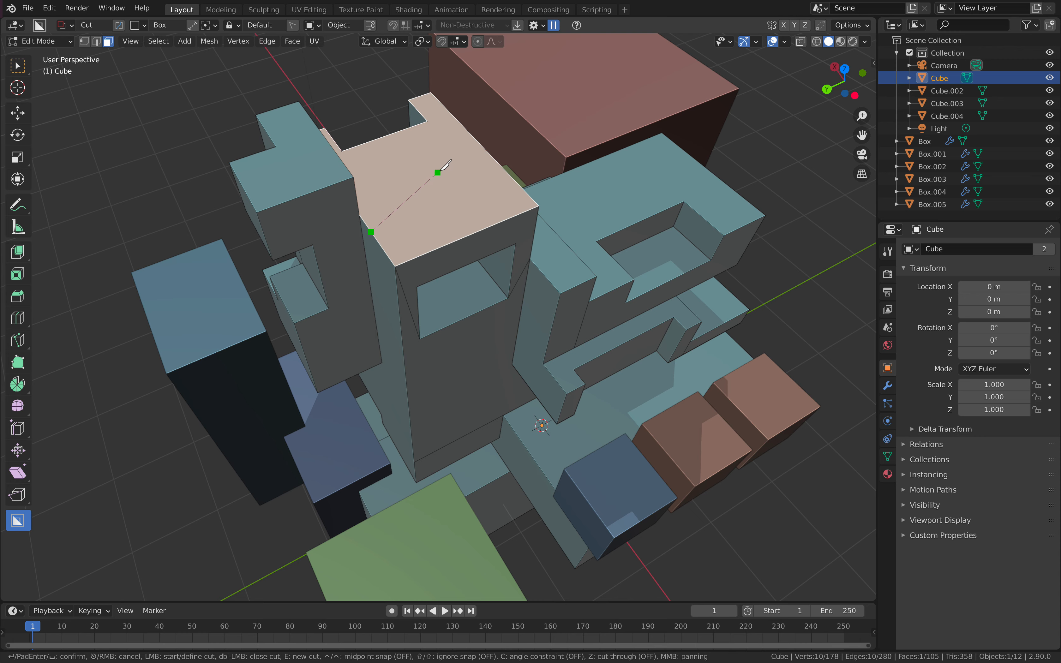
pyautogui.press('c')
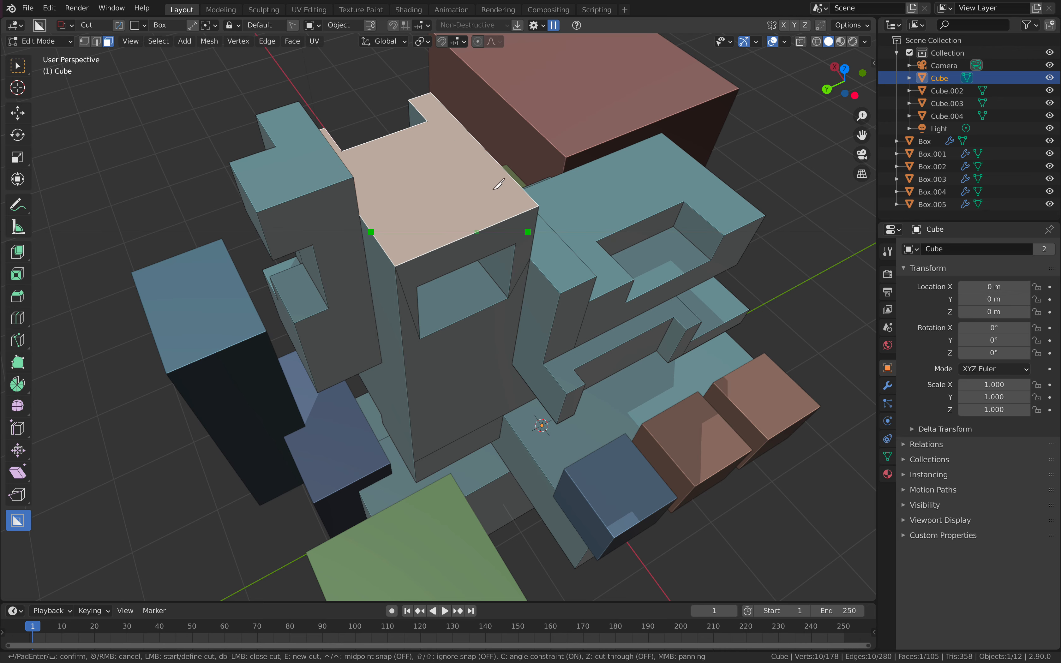
pyautogui.click(469, 133)
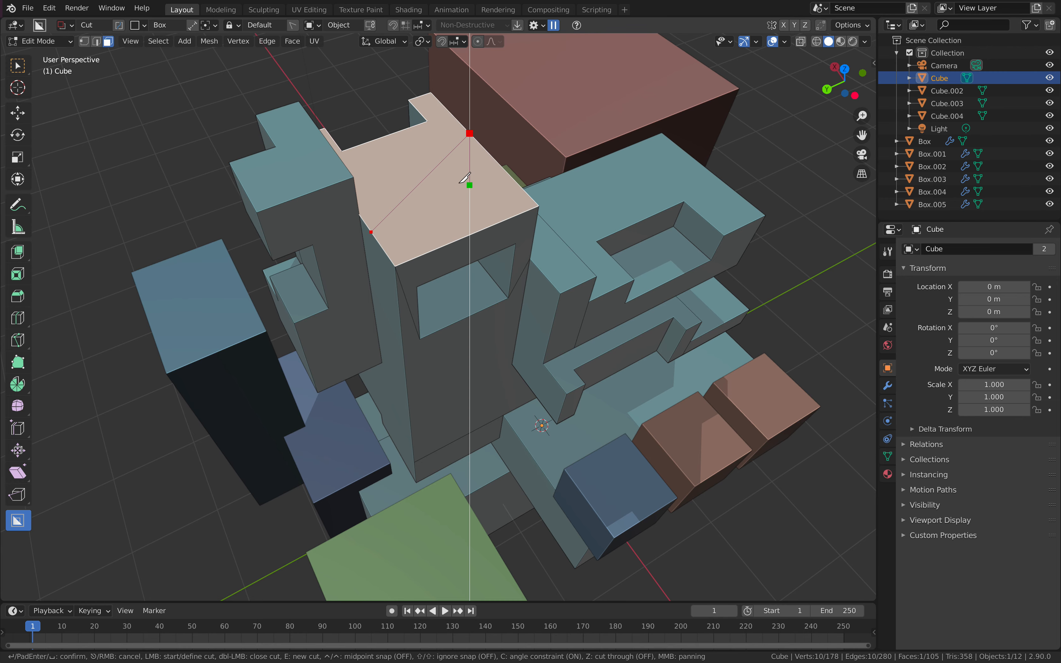
pyautogui.press('Return')
# Extrude the front part of the tall tower's top slightly downward and its rear part upward.
pyautogui.moveTo(458, 182); pyautogui.dragTo(443, 218, button='middle')
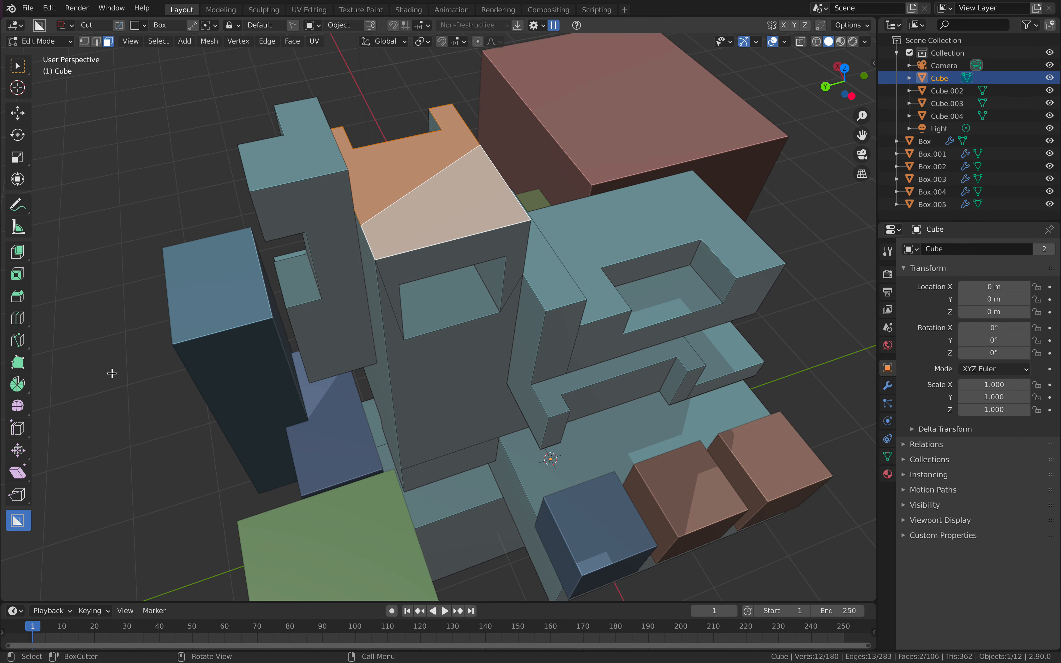
pyautogui.click(397, 207)
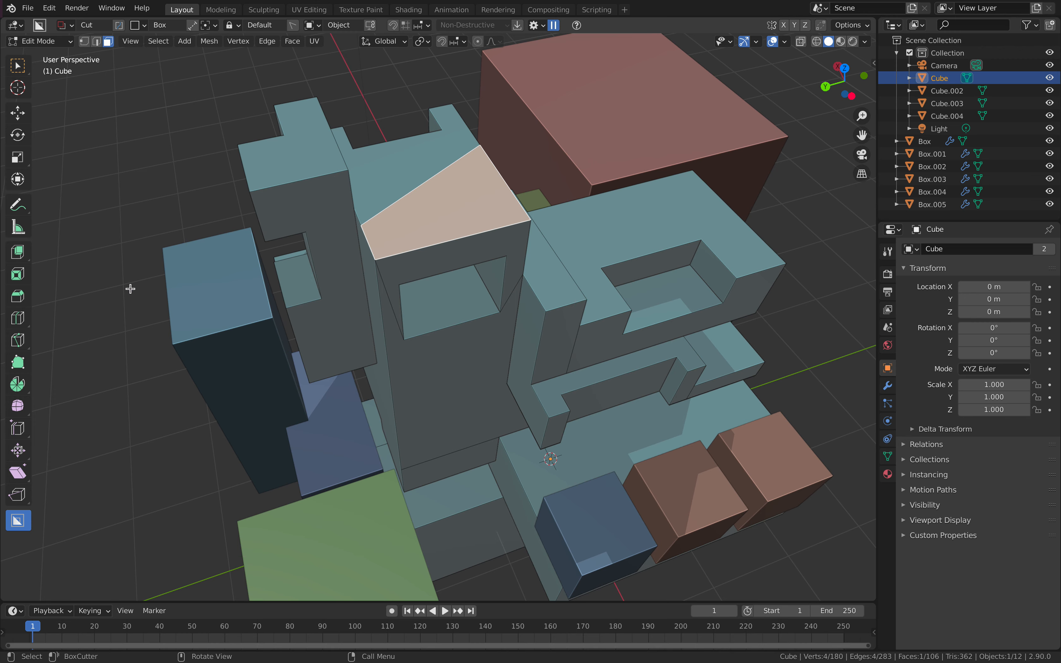
pyautogui.click(23, 254)
pyautogui.moveTo(443, 148); pyautogui.dragTo(431, 159)
pyautogui.moveTo(431, 159)
pyautogui.mouseDown(button='middle')
pyautogui.moveTo(393, 107)
pyautogui.moveTo(431, 171)
pyautogui.mouseUp(button='middle')
pyautogui.click(393, 107)
pyautogui.moveTo(419, 133); pyautogui.dragTo(430, 74)
# Select the top face of the notched upper block and align the view to that active face from the top.
pyautogui.moveTo(430, 73); pyautogui.dragTo(662, 155, button='middle')
pyautogui.moveTo(548, 195); pyautogui.dragTo(425, 161, button='middle')
pyautogui.moveTo(484, 183); pyautogui.dragTo(500, 265, button='middle')
pyautogui.click(599, 290)
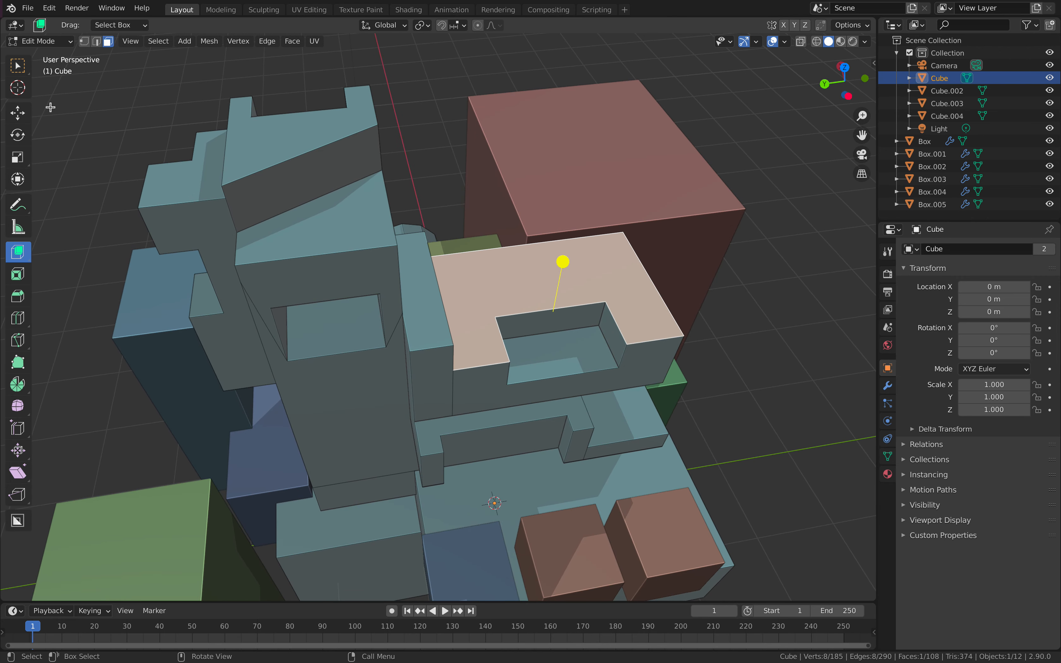
pyautogui.moveTo(448, 177); pyautogui.dragTo(517, 282, button='middle')
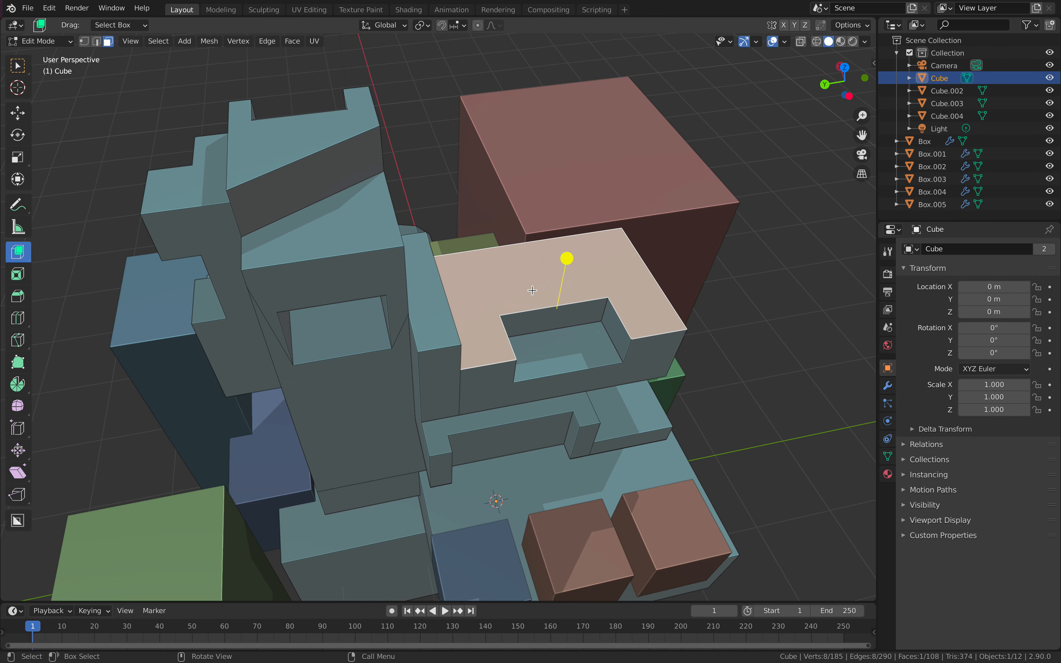
pyautogui.click(186, 43)
pyautogui.click(130, 41)
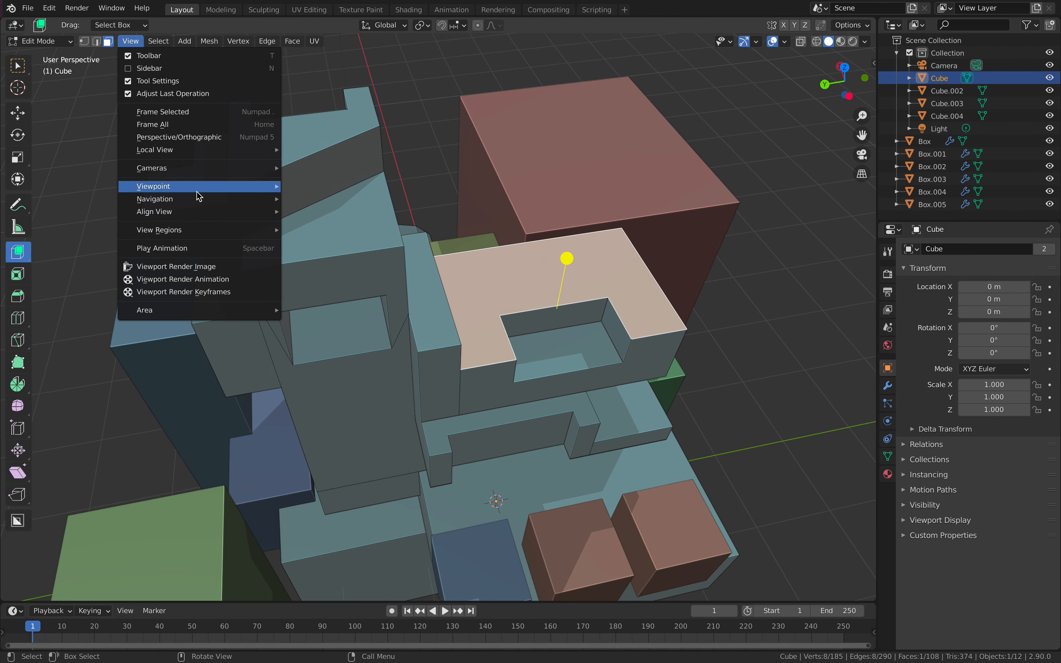
pyautogui.moveTo(205, 215)
pyautogui.moveTo(321, 210)
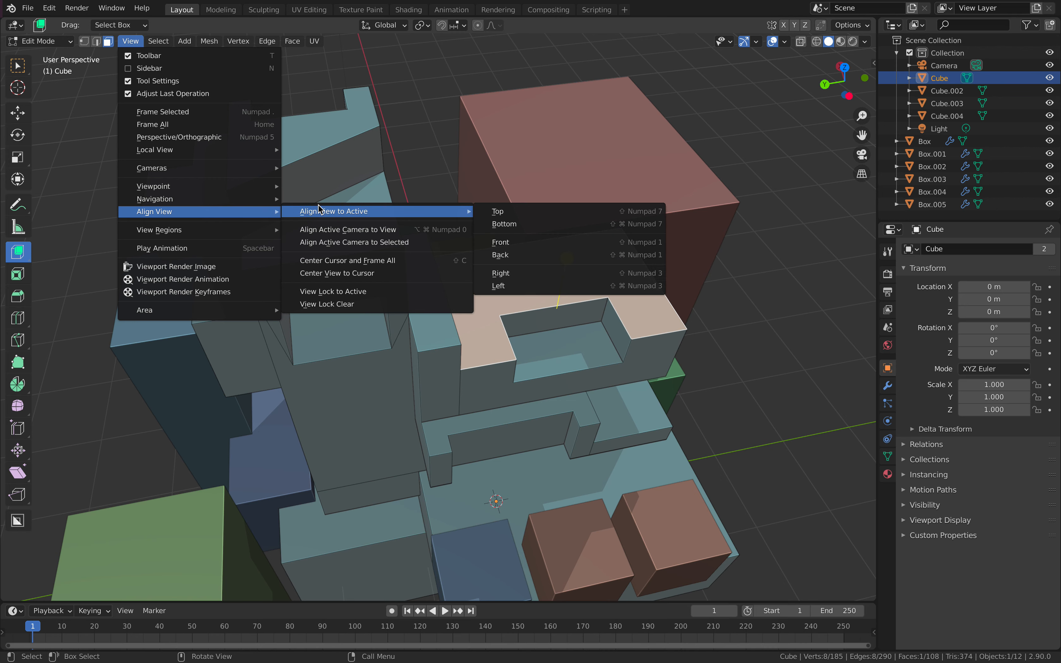
pyautogui.click(572, 212)
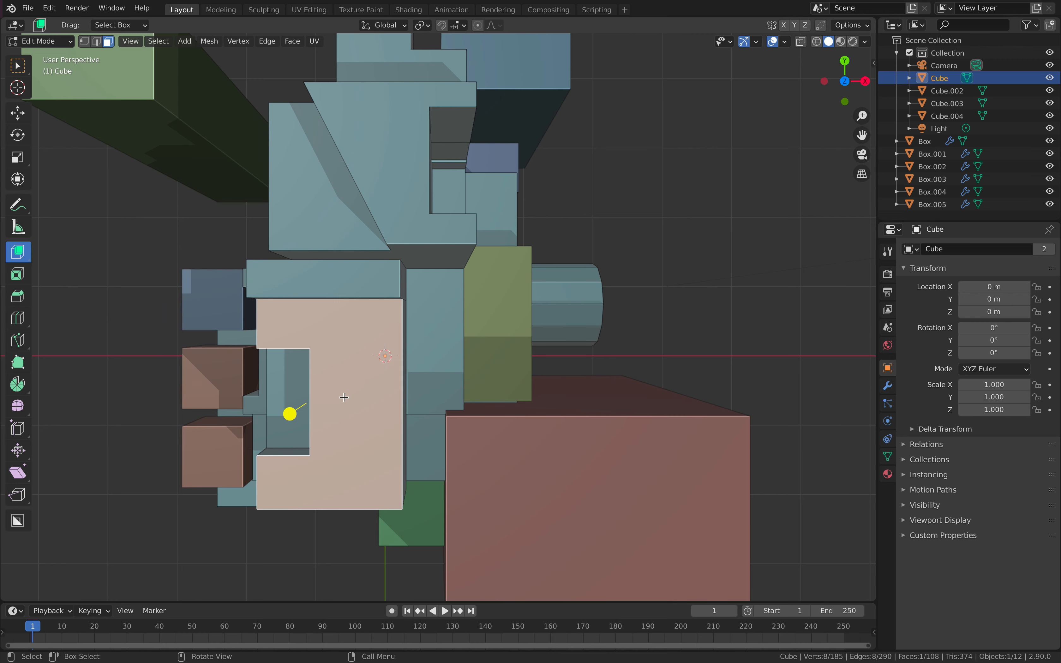
# Knife a straight cut with angle constraint across the selected face, from the notch's inner edge to the block's rear edge.
pyautogui.press('k')
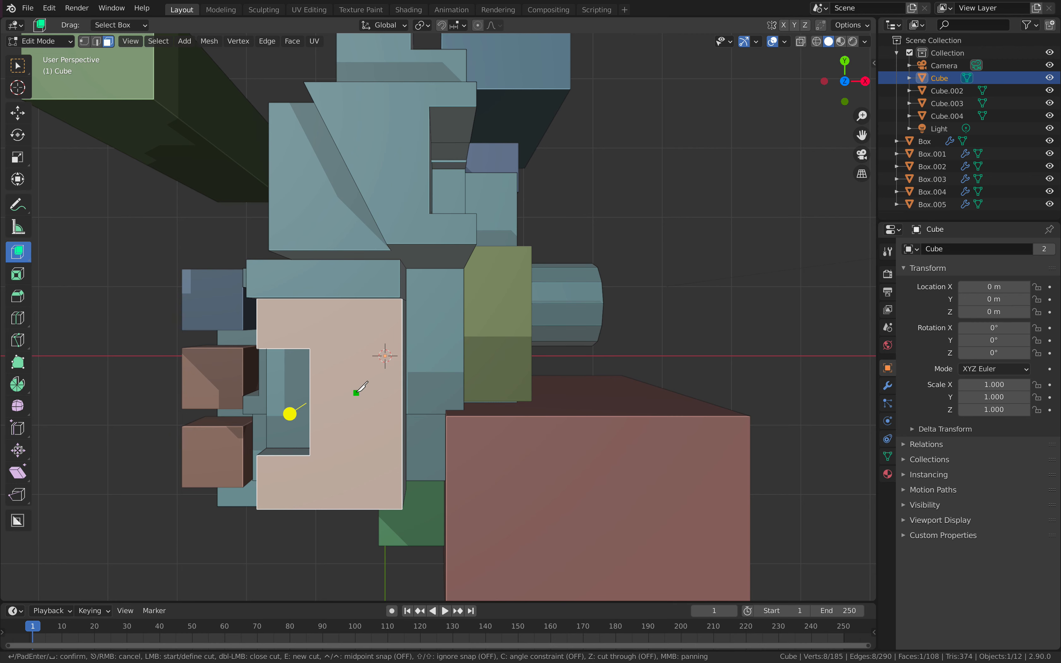
pyautogui.click(310, 389)
pyautogui.press('c')
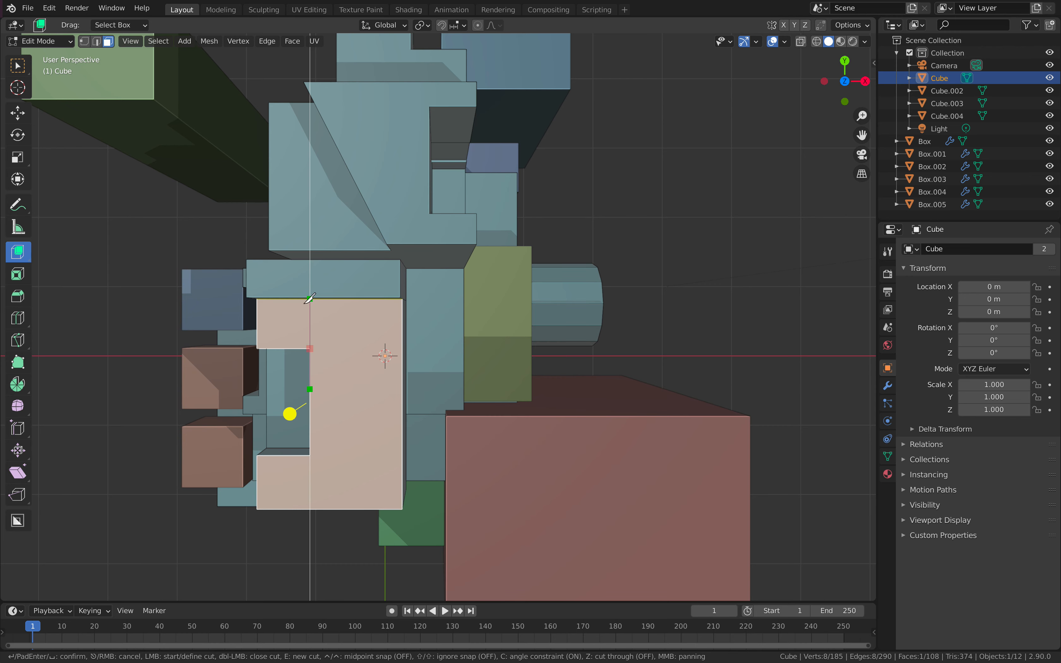
pyautogui.click(403, 389)
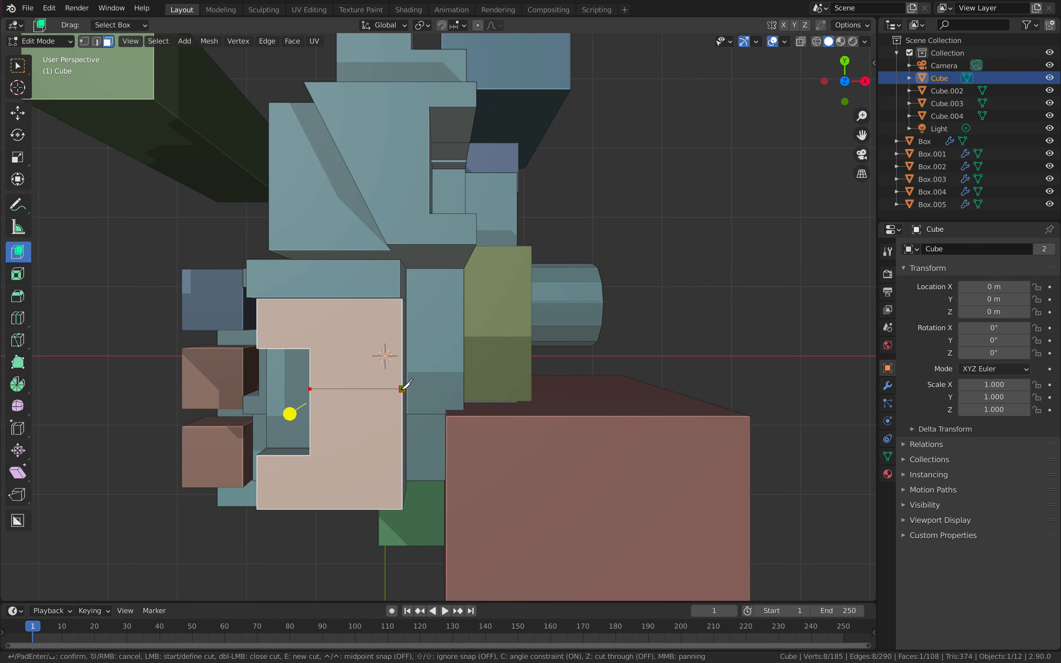
pyautogui.press('Return')
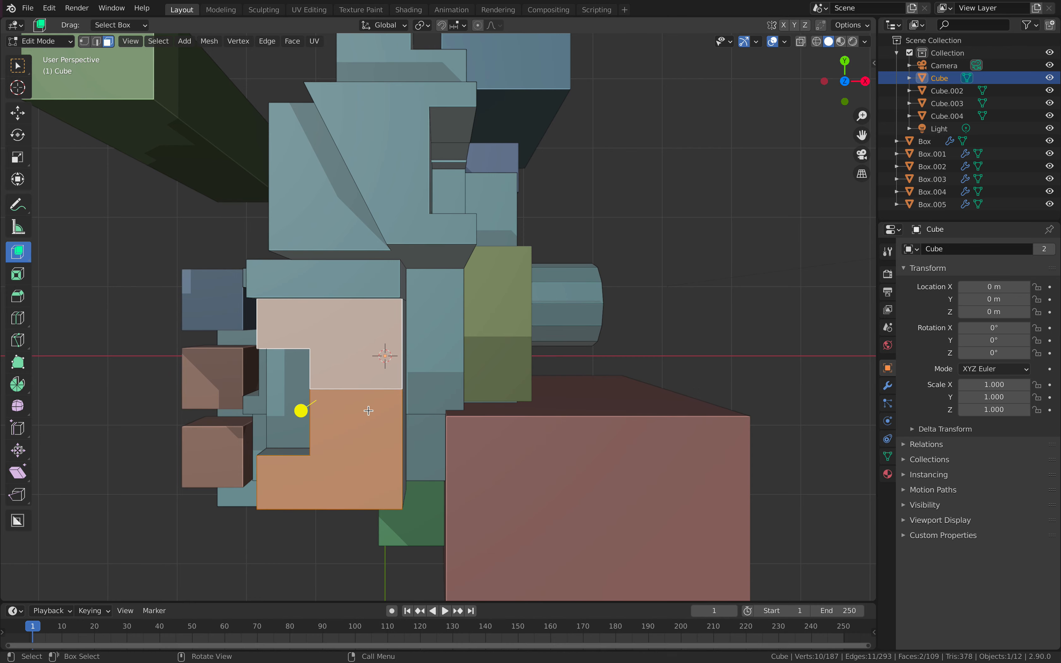
# Extrude the outer half of the split top face upward into a tall block.
pyautogui.moveTo(432, 403); pyautogui.dragTo(531, 326, button='middle')
pyautogui.click(531, 324)
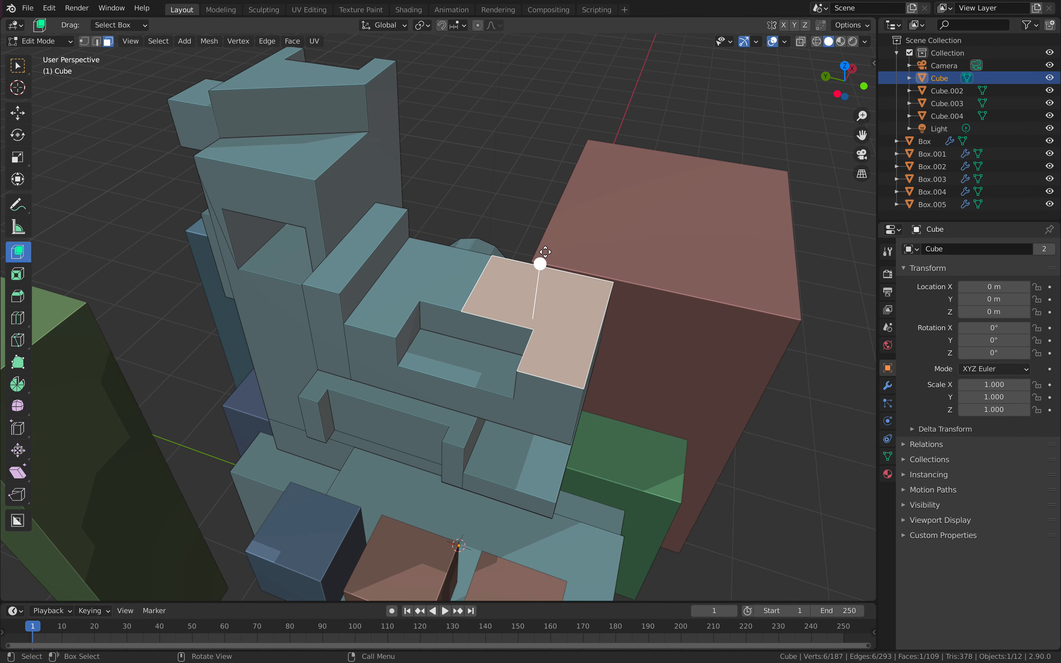
pyautogui.moveTo(545, 252); pyautogui.dragTo(551, 185)
pyautogui.moveTo(551, 185); pyautogui.dragTo(470, 292, button='middle')
pyautogui.scroll(-3, 570, 267)
# Draw a rectangular BoxCutter cut into the front corner of the raised block.
pyautogui.press('Tab')
pyautogui.press('Tab')
pyautogui.click(18, 528)
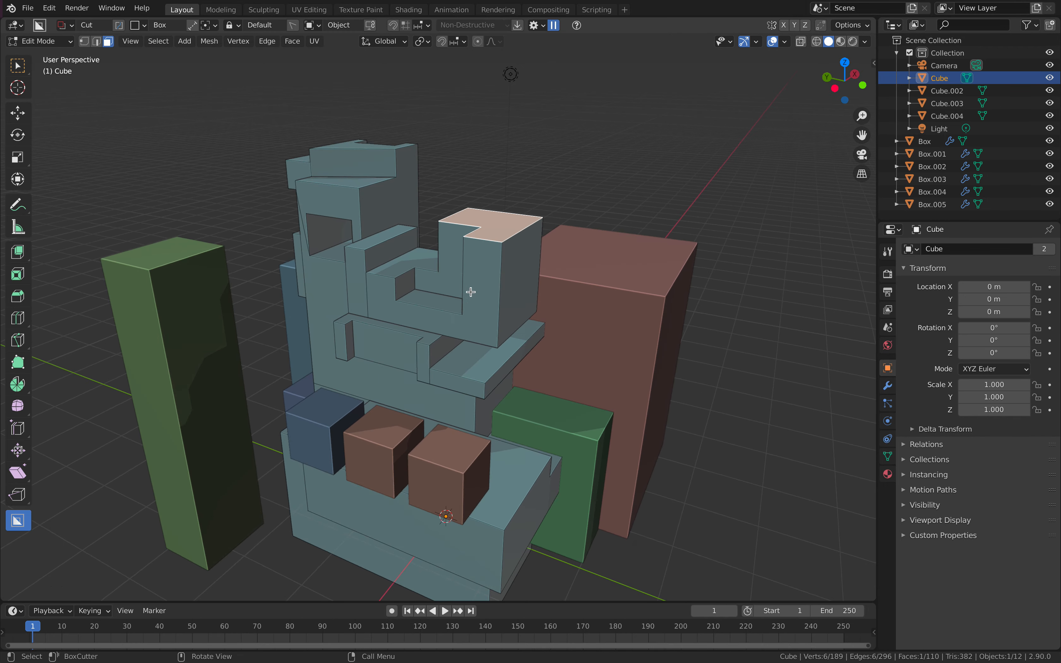
pyautogui.moveTo(477, 270); pyautogui.dragTo(527, 325)
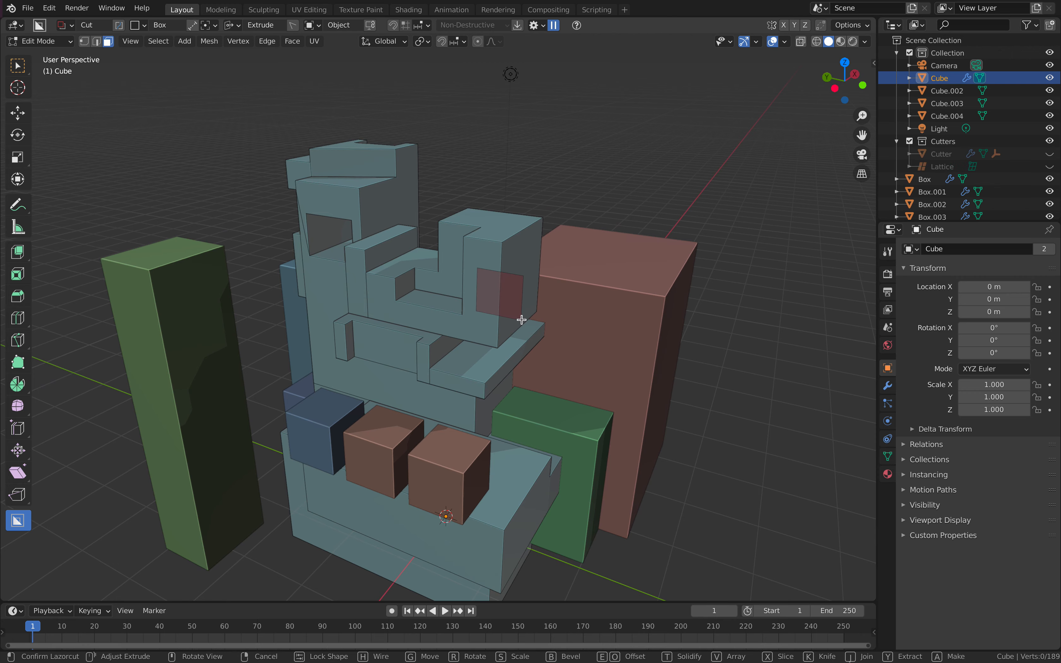
pyautogui.click(607, 267)
pyautogui.moveTo(542, 289); pyautogui.dragTo(462, 316, button='middle')
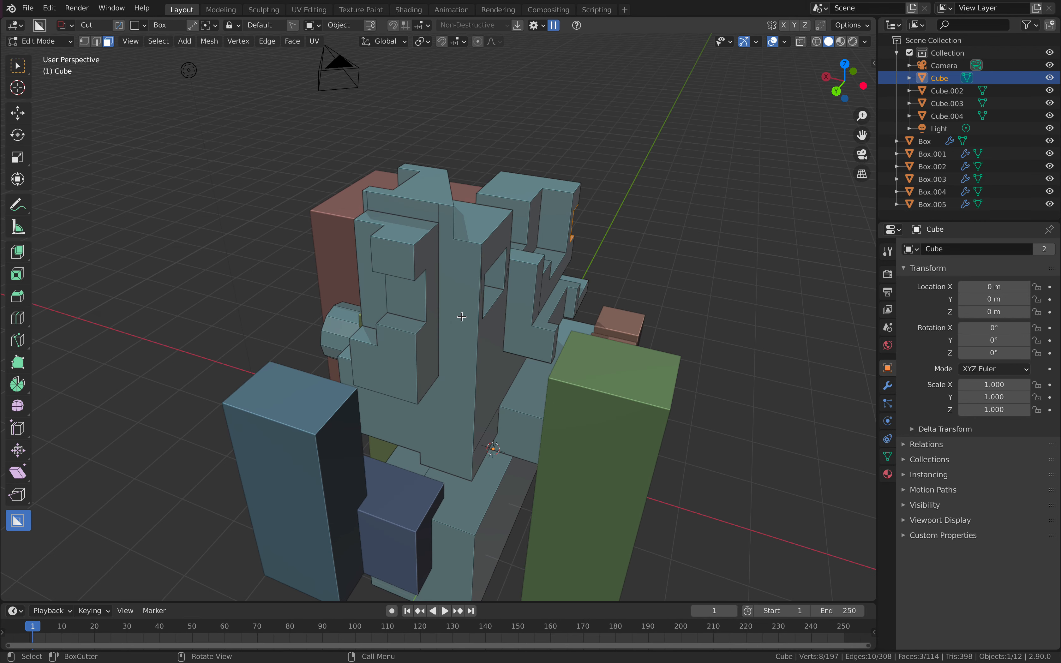
# Cut one rectangle into the tall tower's side and another across the stepped columns at its back.
pyautogui.moveTo(457, 358); pyautogui.dragTo(484, 392)
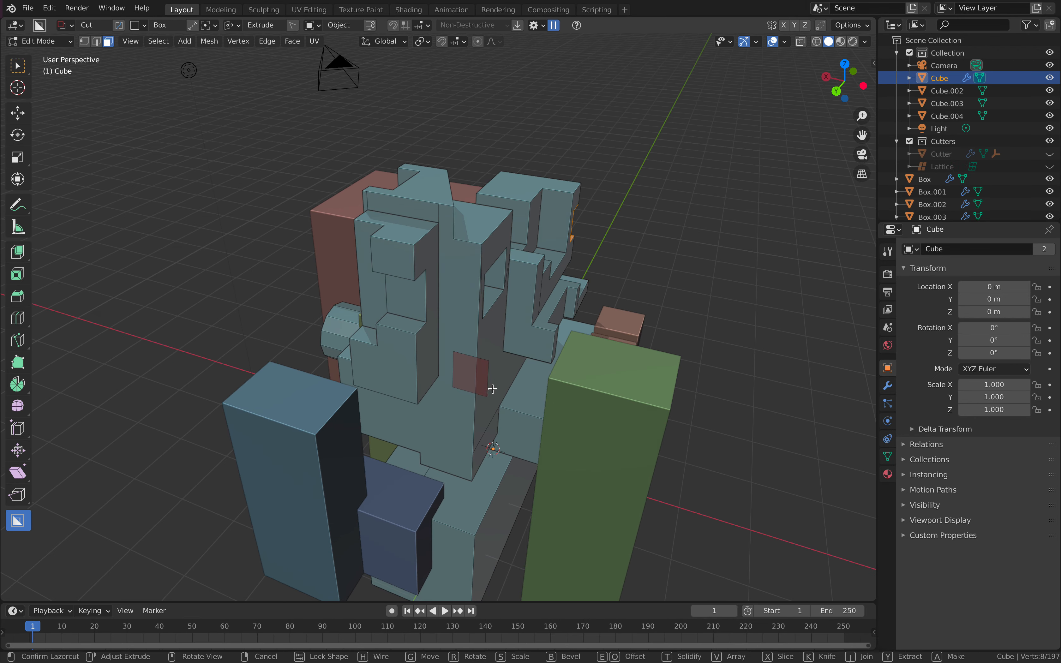
pyautogui.click(501, 374)
pyautogui.moveTo(501, 374); pyautogui.dragTo(512, 301, button='middle')
pyautogui.moveTo(504, 257)
pyautogui.mouseDown()
pyautogui.moveTo(487, 296)
pyautogui.moveTo(454, 246)
pyautogui.moveTo(401, 214)
pyautogui.mouseUp()
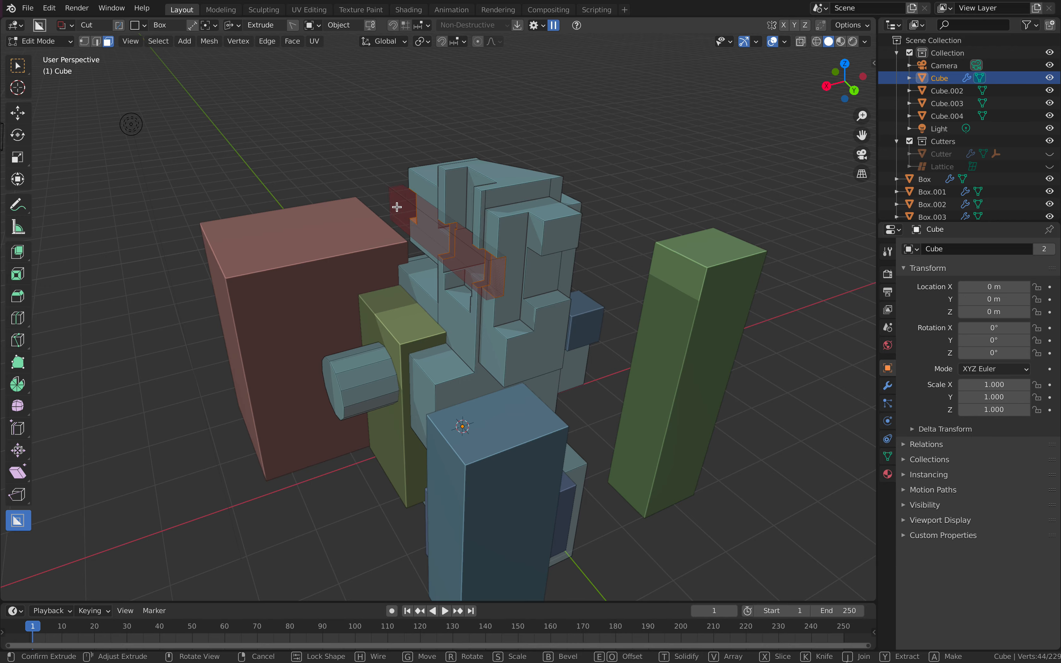
pyautogui.click(386, 199)
# Cut a rectangular notch into the top edge of the tall tower.
pyautogui.moveTo(386, 199); pyautogui.dragTo(493, 210, button='middle')
pyautogui.scroll(6, 537, 276)
pyautogui.scroll(-8, 482, 274)
pyautogui.moveTo(488, 179); pyautogui.dragTo(563, 189)
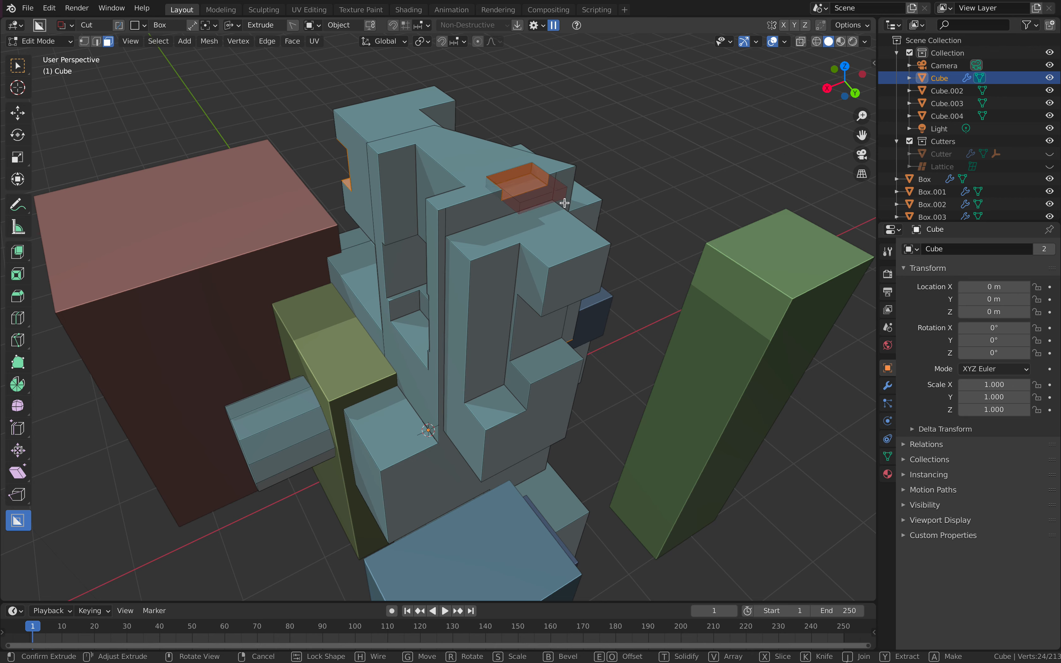
pyautogui.click(565, 208)
# Return to Object Mode, show the tower's modifiers and draw a non-destructive BoxCutter cut near its upper edge.
pyautogui.press('Tab')
pyautogui.click(526, 123)
pyautogui.click(481, 176)
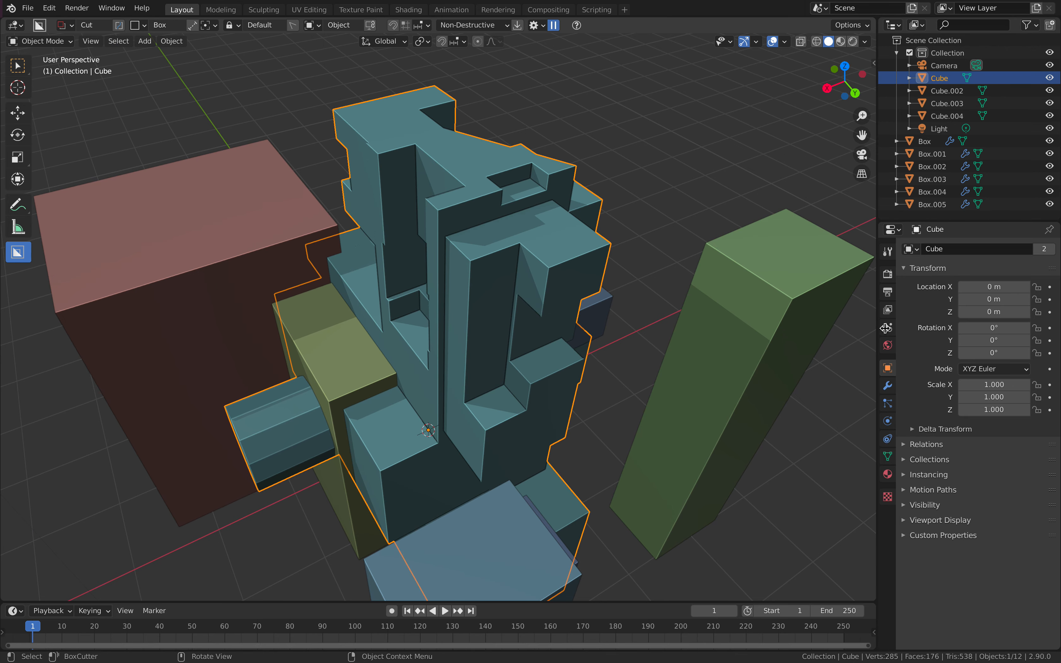
pyautogui.click(893, 385)
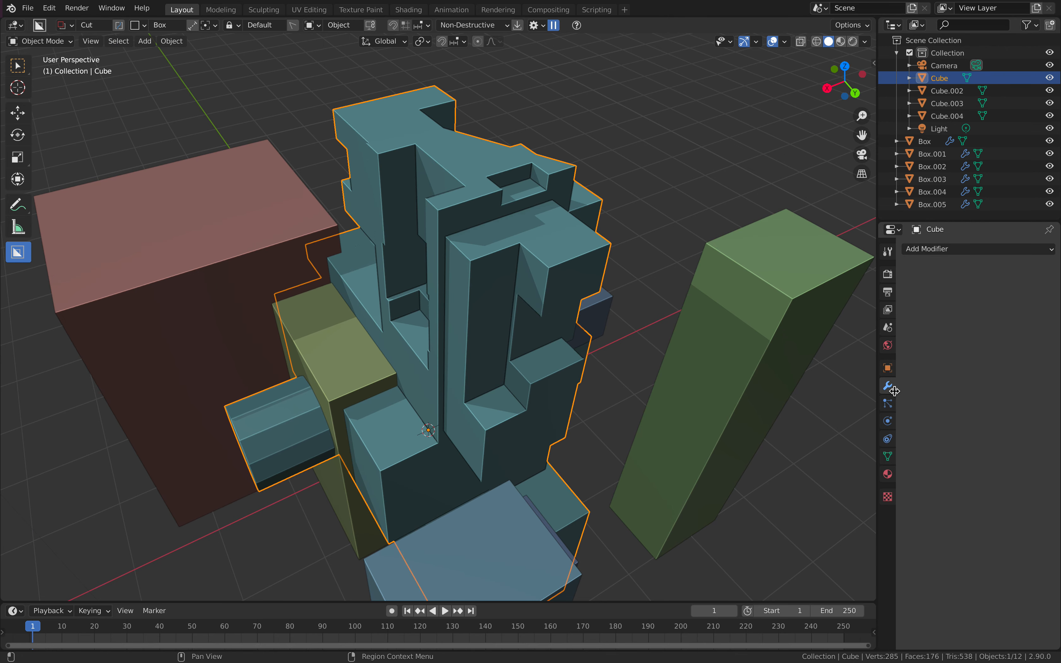
pyautogui.moveTo(578, 184); pyautogui.dragTo(548, 178)
pyautogui.click(553, 184)
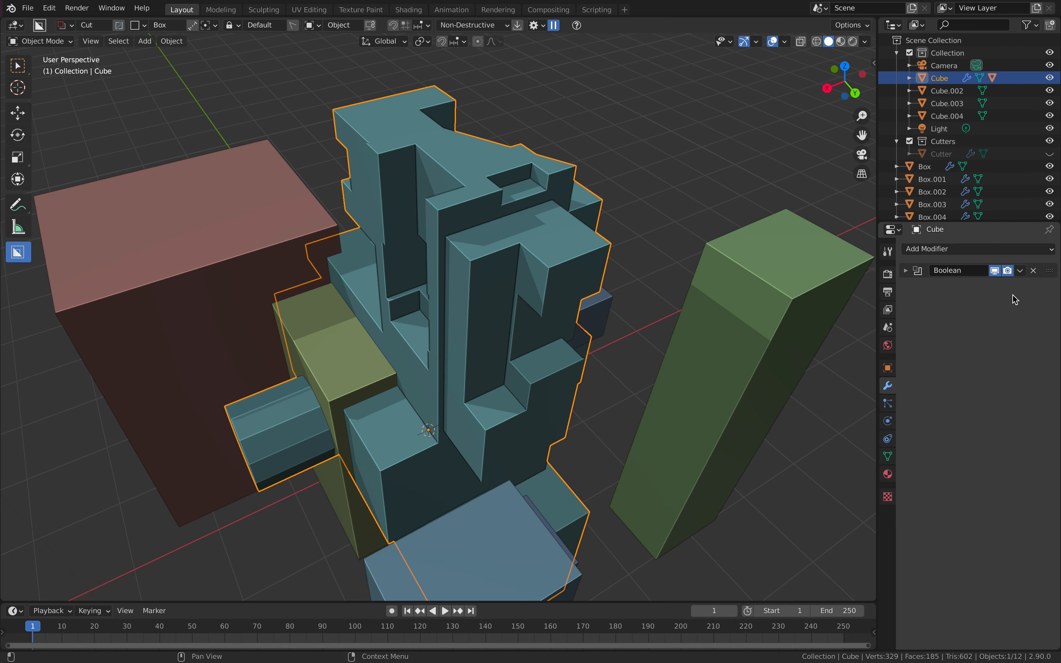
# Apply the Boolean modifier of the non-destructive cut to the main tower.
pyautogui.moveTo(657, 226); pyautogui.dragTo(656, 215, button='middle')
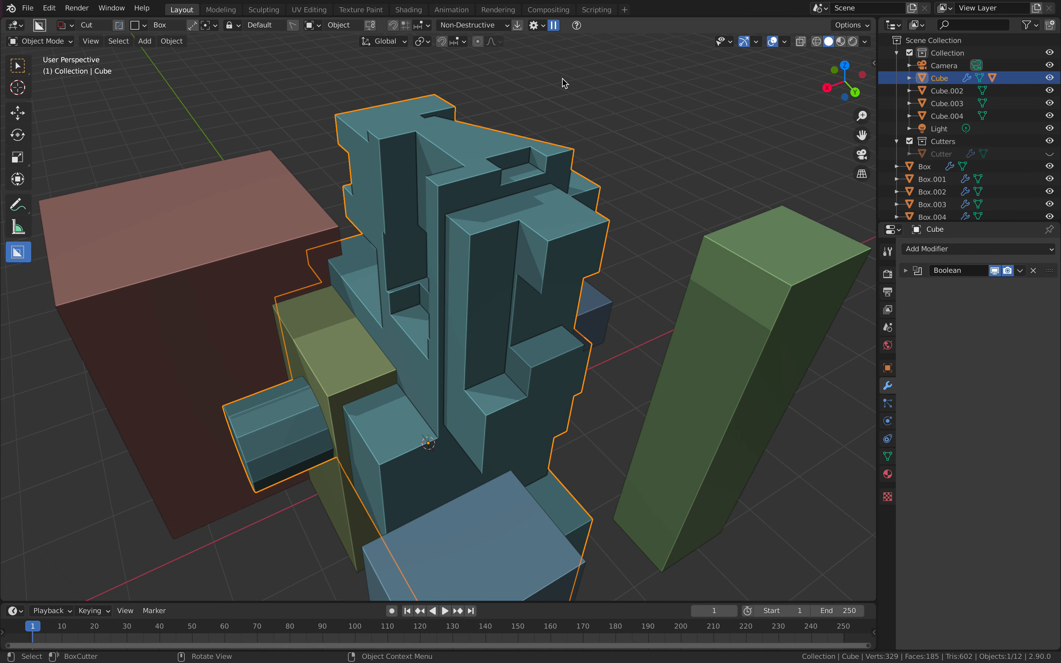
pyautogui.click(520, 27)
pyautogui.moveTo(814, 274); pyautogui.dragTo(349, 264, button='middle')
# Switch the main tower to Edit Mode and clear its face selection.
pyautogui.click(49, 44)
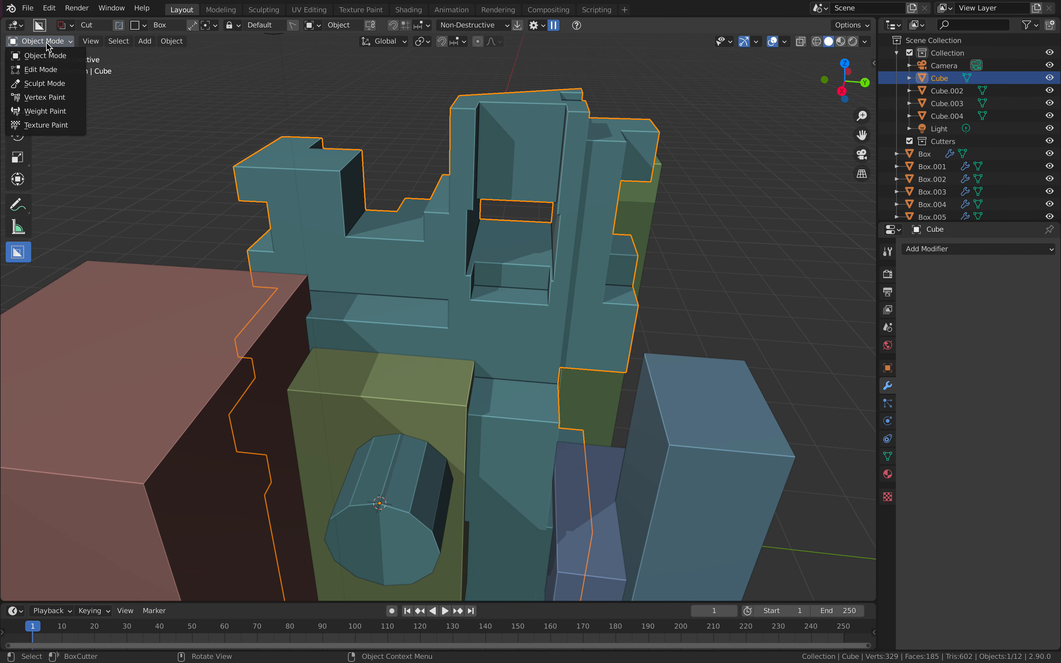
pyautogui.click(40, 69)
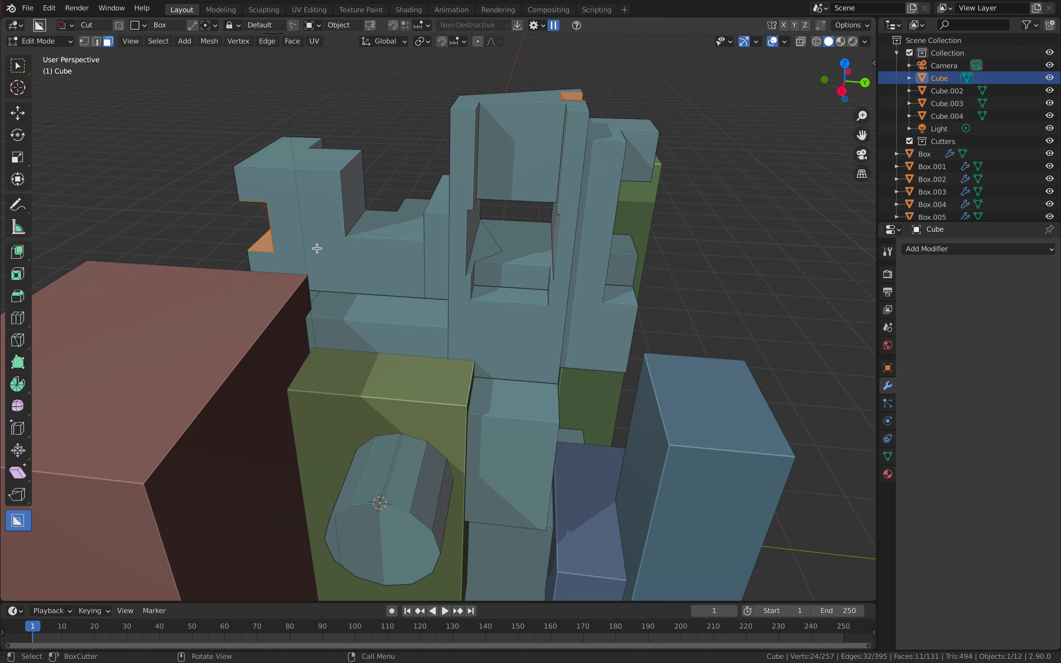
pyautogui.moveTo(324, 255); pyautogui.dragTo(416, 253, button='middle')
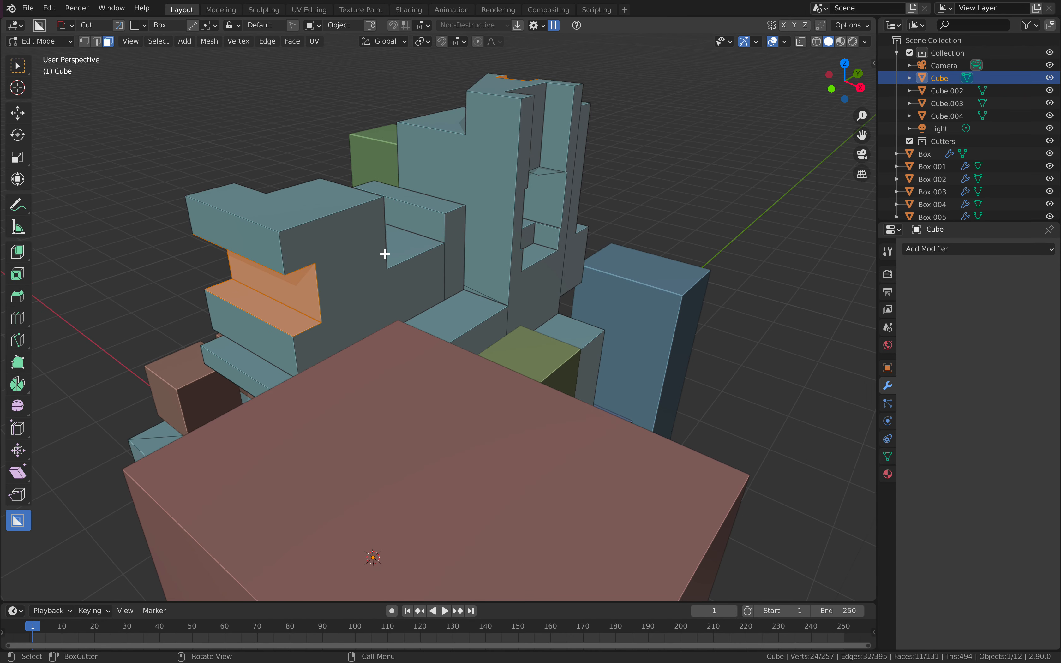
pyautogui.press('a')
pyautogui.press('a')
# Cut rectangular BoxCutter notches into the side of the protruding upper block and the edge of the tall tower.
pyautogui.keyDown('shift'); pyautogui.moveTo(329, 262); pyautogui.dragTo(338, 239, button='middle'); pyautogui.keyUp('shift')
pyautogui.moveTo(337, 240); pyautogui.dragTo(433, 265)
pyautogui.moveTo(433, 265); pyautogui.dragTo(347, 206, button='middle')
pyautogui.moveTo(302, 190); pyautogui.dragTo(380, 250)
pyautogui.moveTo(379, 250); pyautogui.dragTo(528, 112, button='middle')
pyautogui.moveTo(557, 135); pyautogui.dragTo(565, 141)
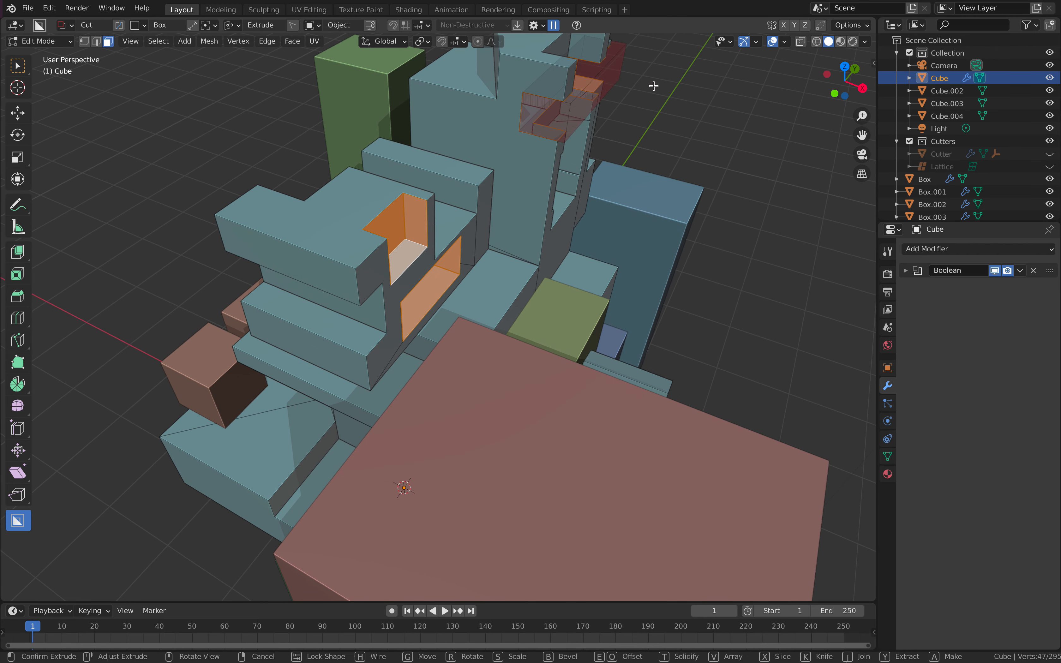
pyautogui.click(578, 150)
# Cut further rectangular notches into the tall tower's face, the small raised block and the protruding upper block.
pyautogui.moveTo(578, 150); pyautogui.dragTo(411, 99, button='middle')
pyautogui.moveTo(361, 136)
pyautogui.mouseDown()
pyautogui.moveTo(336, 98)
pyautogui.moveTo(321, 103)
pyautogui.moveTo(325, 128)
pyautogui.mouseUp()
pyautogui.moveTo(360, 154); pyautogui.dragTo(397, 175, button='middle')
pyautogui.moveTo(385, 199); pyautogui.dragTo(421, 237)
pyautogui.moveTo(421, 236)
pyautogui.mouseDown(button='middle')
pyautogui.moveTo(390, 209)
pyautogui.moveTo(467, 214)
pyautogui.moveTo(521, 166)
pyautogui.mouseUp(button='middle')
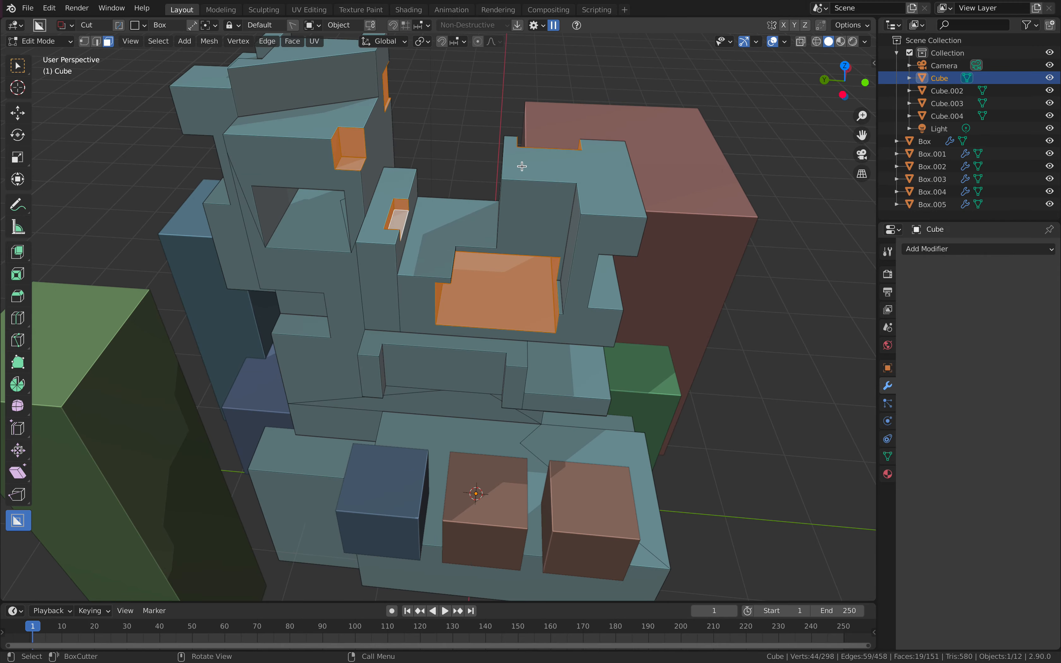
pyautogui.moveTo(544, 182); pyautogui.dragTo(551, 239)
# Return the main tower to Object Mode and deselect everything.
pyautogui.moveTo(552, 239); pyautogui.dragTo(540, 299, button='middle')
pyautogui.scroll(3, 82, 77)
pyautogui.click(39, 41)
pyautogui.click(46, 52)
pyautogui.click(624, 276)
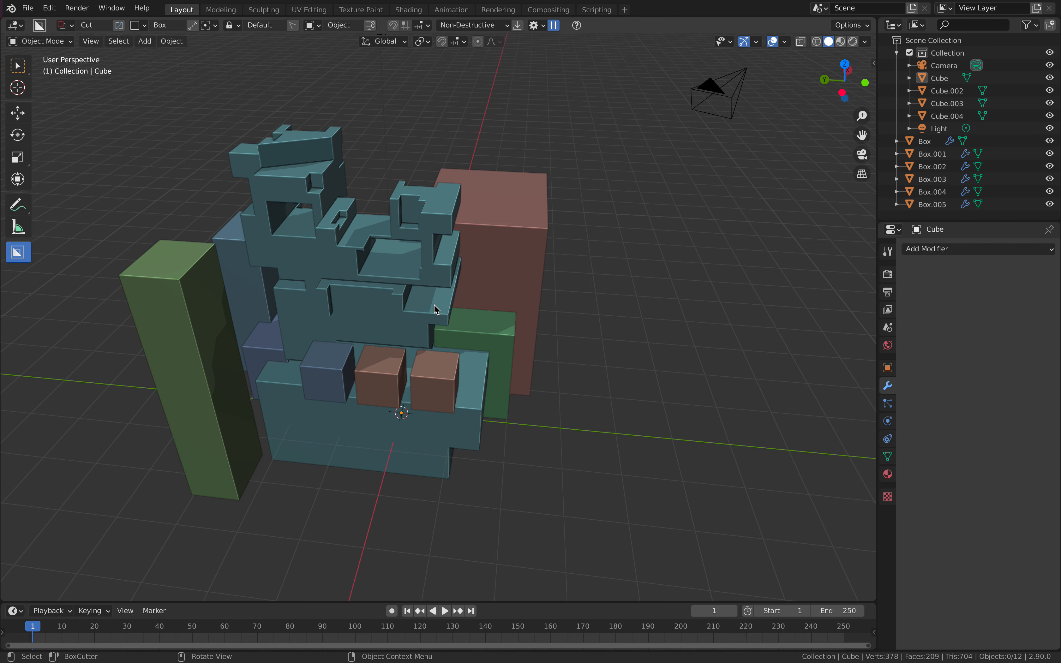
# Add a Text object and move it along the Y axis clear of the blocks.
pyautogui.moveTo(437, 310); pyautogui.dragTo(675, 351, button='middle')
pyautogui.hotkey('shift', 'a')
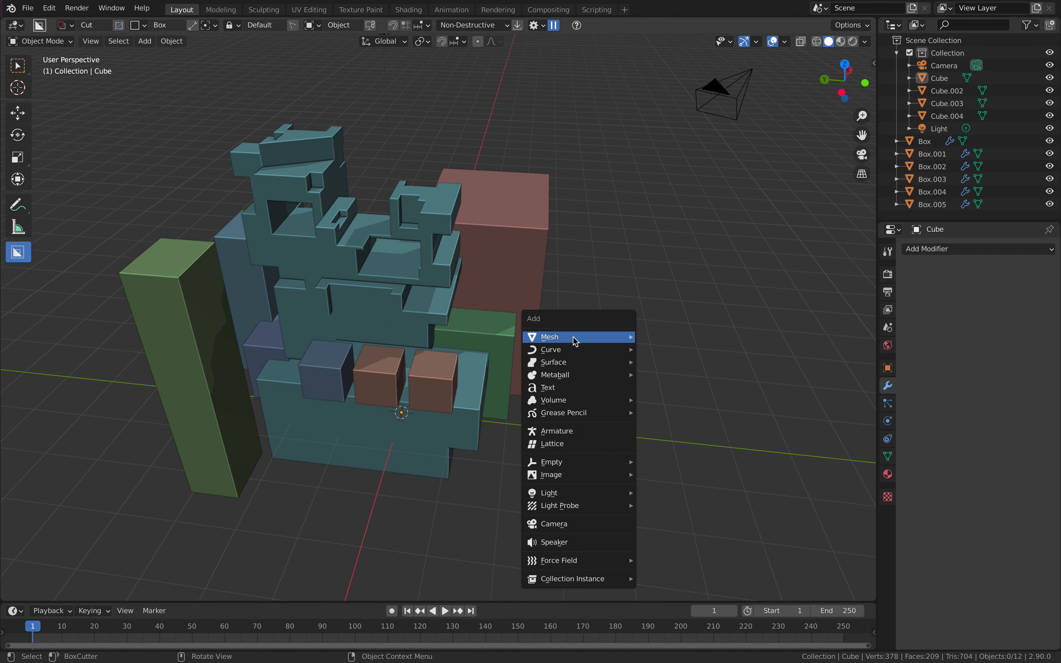
pyautogui.click(563, 388)
pyautogui.press('g')
pyautogui.press('y')
pyautogui.click(669, 381)
# Replace the default wording of the text object with BOX.
pyautogui.moveTo(669, 381); pyautogui.dragTo(622, 372, button='middle')
pyautogui.press('Tab')
pyautogui.press('BackSpace')
pyautogui.press('BackSpace')
pyautogui.press('BackSpace')
pyautogui.press('BackSpace')
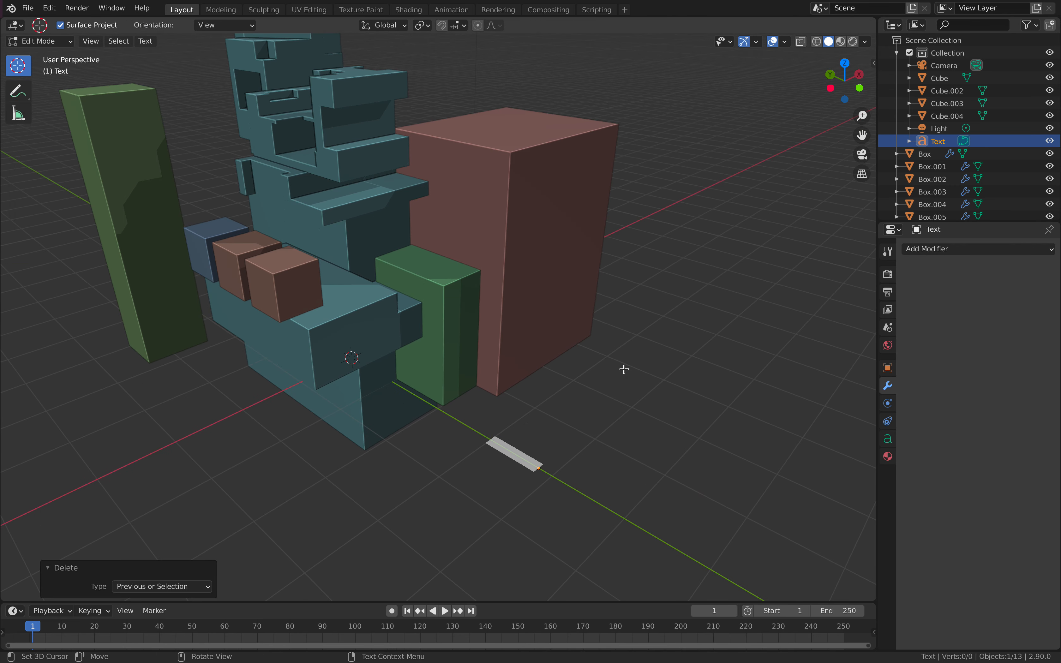
pyautogui.write('BLEND')
pyautogui.press('BackSpace')
pyautogui.press('BackSpace')
pyautogui.press('BackSpace')
pyautogui.press('BackSpace')
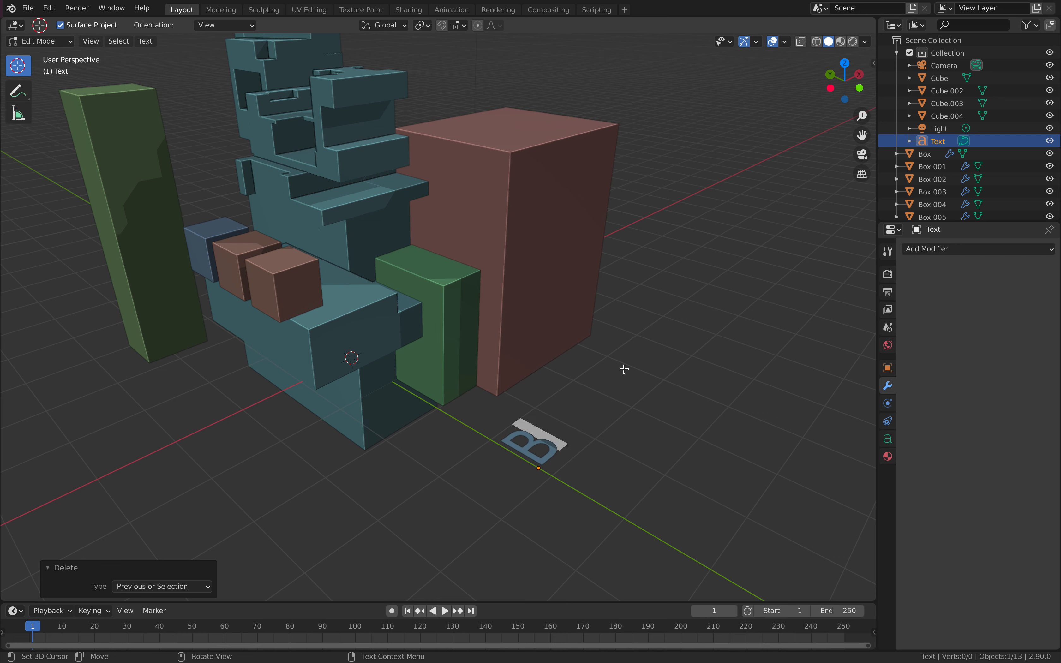
pyautogui.write('OX')
pyautogui.press('Tab')
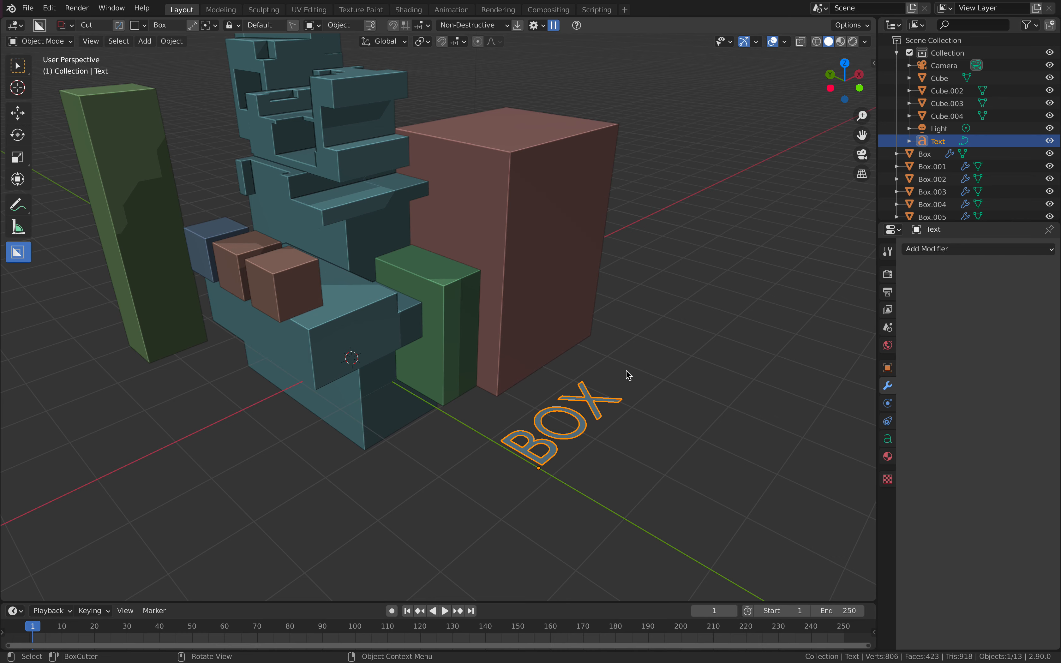
# Rotate the BOX text 90 degrees about the X axis so it stands upright.
pyautogui.press('r')
pyautogui.press('x')
pyautogui.press('9')
pyautogui.press('0')
pyautogui.press('Return')
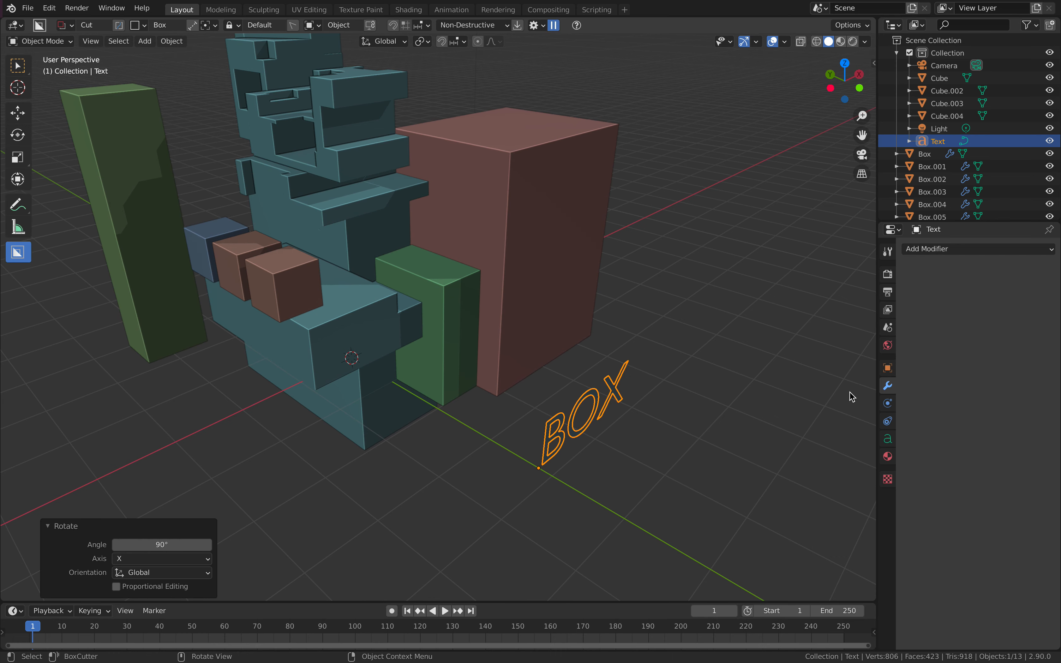
# Give the BOX text an extrusion of 0.13 m and a bevel depth of 0.006 m.
pyautogui.click(888, 439)
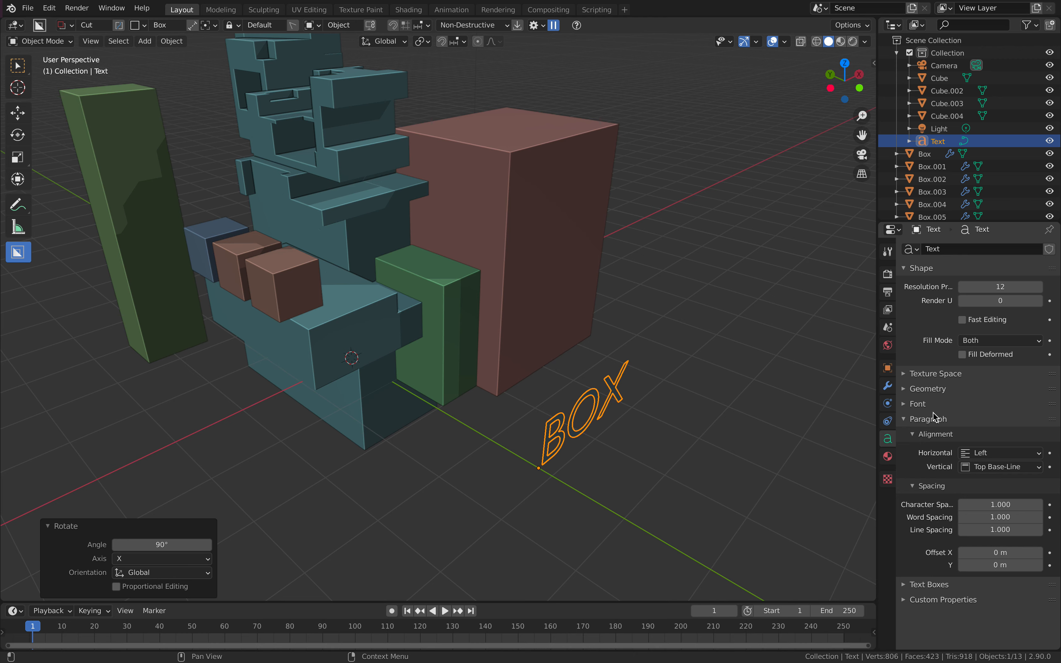
pyautogui.click(958, 390)
pyautogui.moveTo(968, 420); pyautogui.dragTo(999, 420)
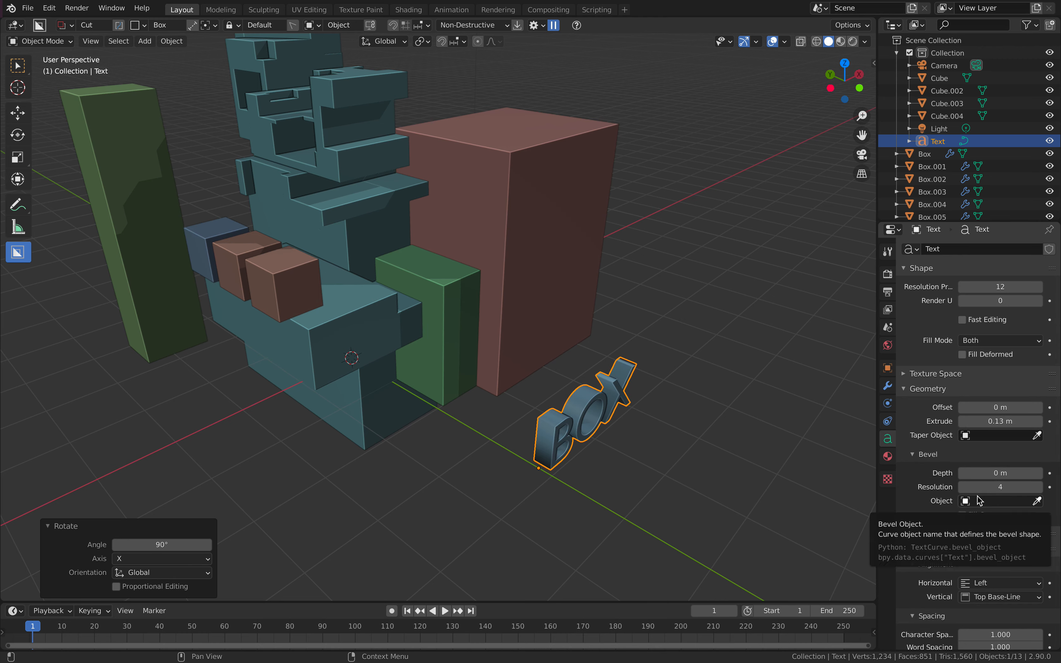
pyautogui.moveTo(1001, 471); pyautogui.dragTo(1004, 471)
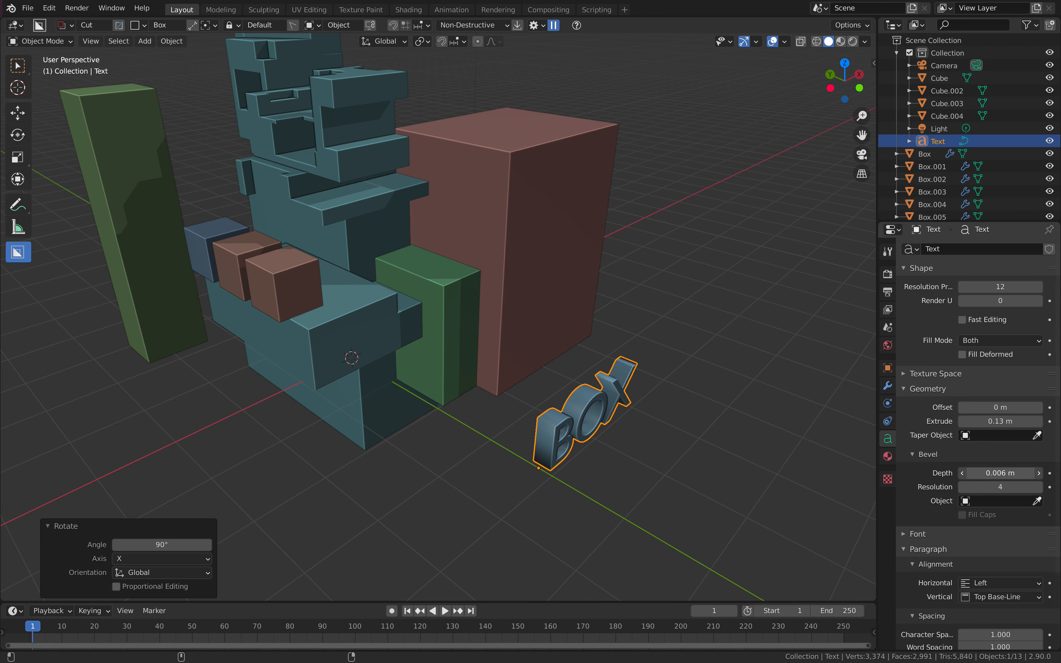
# Convert the BOX text to a curve and check its control points in Edit Mode.
pyautogui.scroll(4, 754, 432)
pyautogui.click(545, 387)
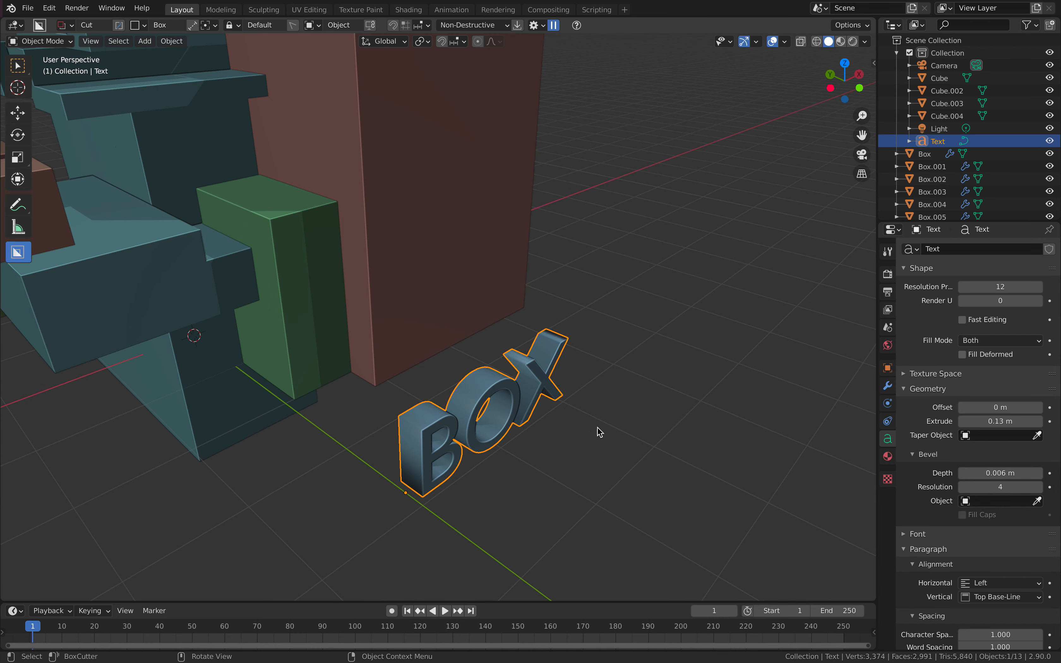
pyautogui.press('F3')
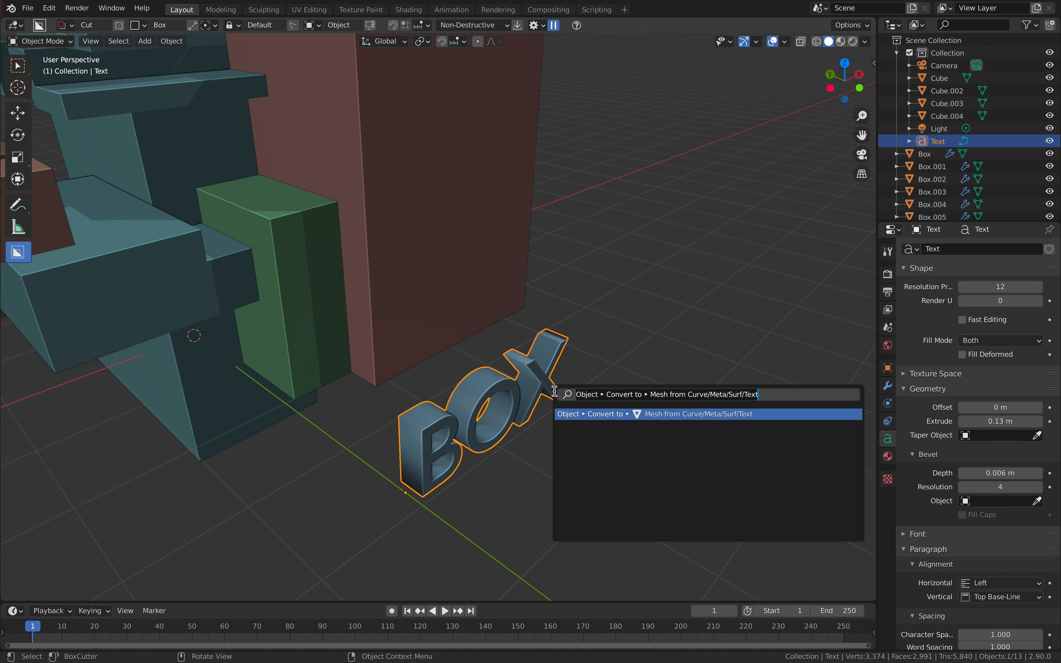
pyautogui.write('convert to mes')
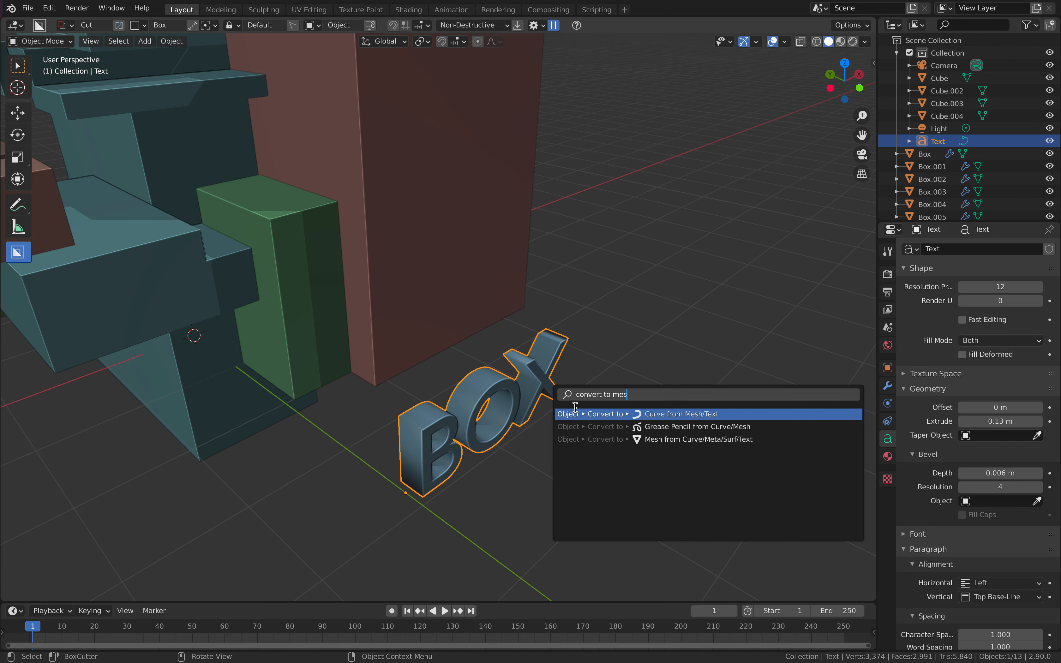
pyautogui.click(609, 413)
pyautogui.press('Tab')
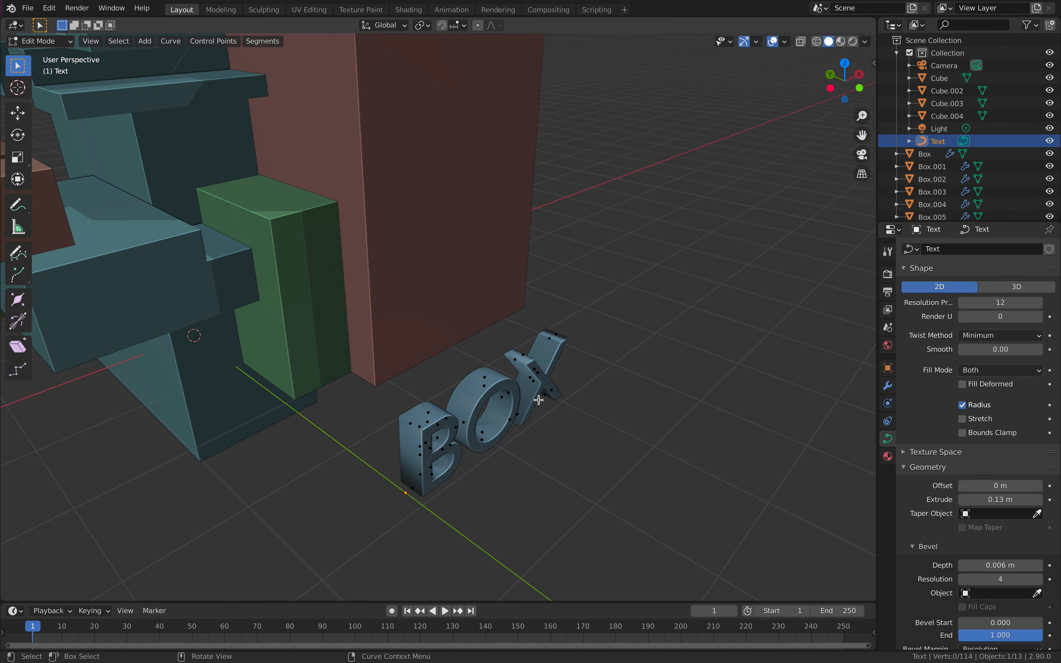
pyautogui.press('Tab')
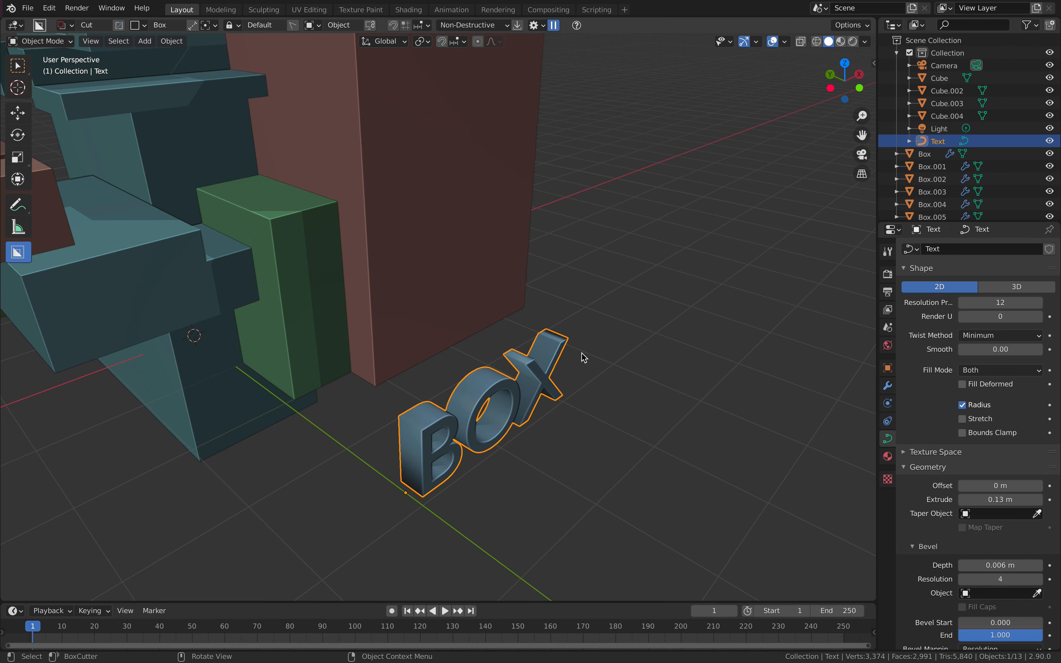
# Convert the BOX object to a mesh and open it in Edit Mode.
pyautogui.press('F3')
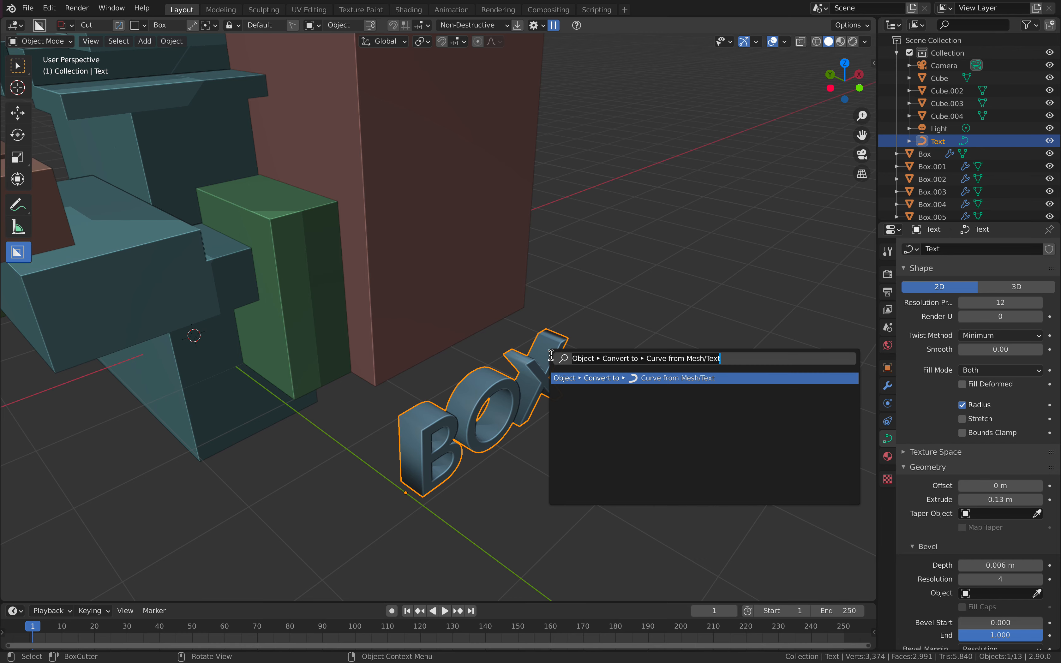
pyautogui.write('convert')
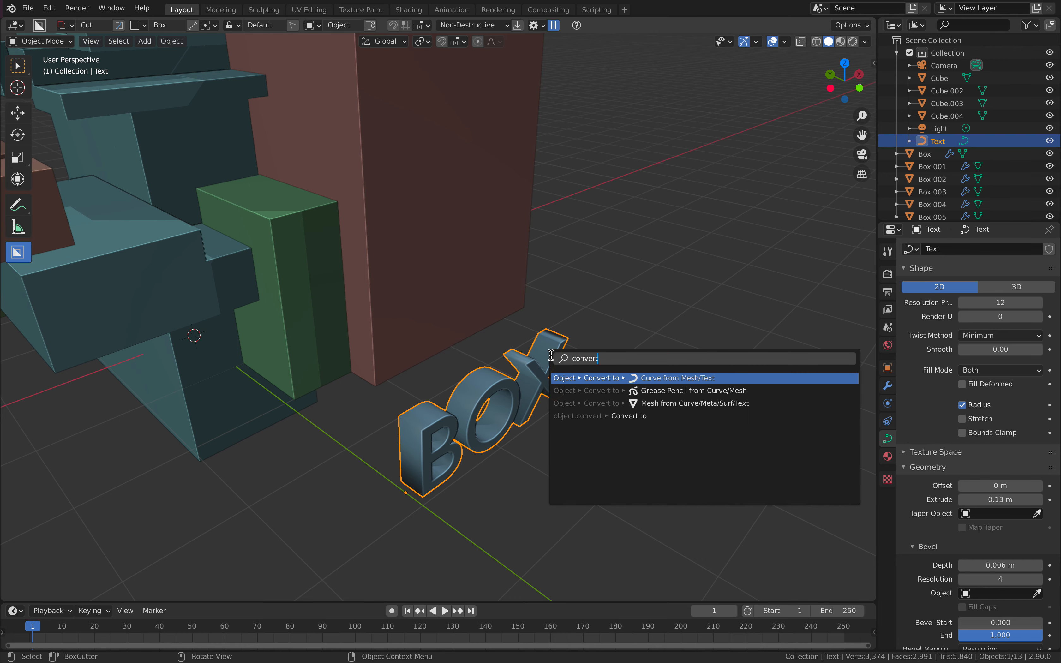
pyautogui.click(609, 404)
pyautogui.press('Tab')
pyautogui.press('Tab')
pyautogui.press('Tab')
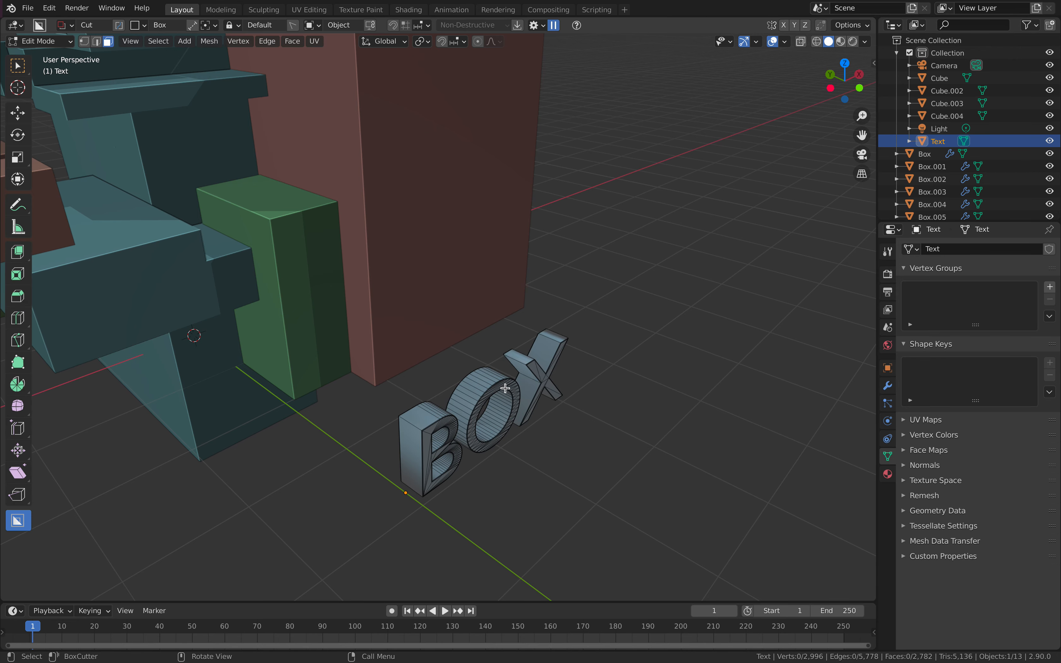
# Merge all vertices of the BOX mesh by distance in vertex select mode, and return to Object Mode.
pyautogui.press('a')
pyautogui.rightClick(525, 381)
pyautogui.click(526, 380)
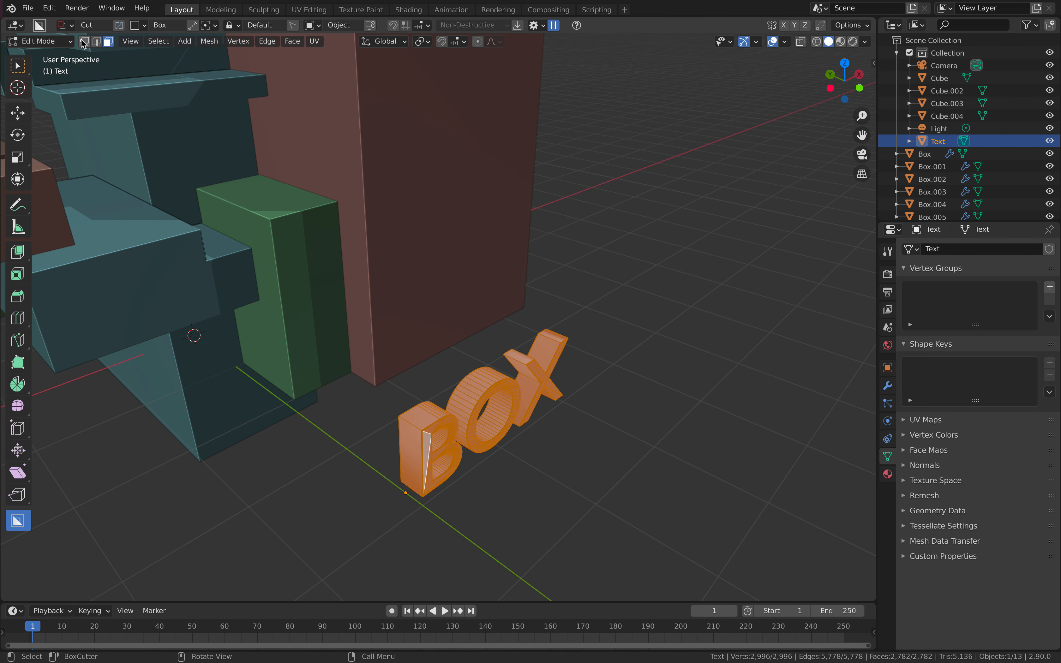
pyautogui.click(84, 42)
pyautogui.rightClick(544, 392)
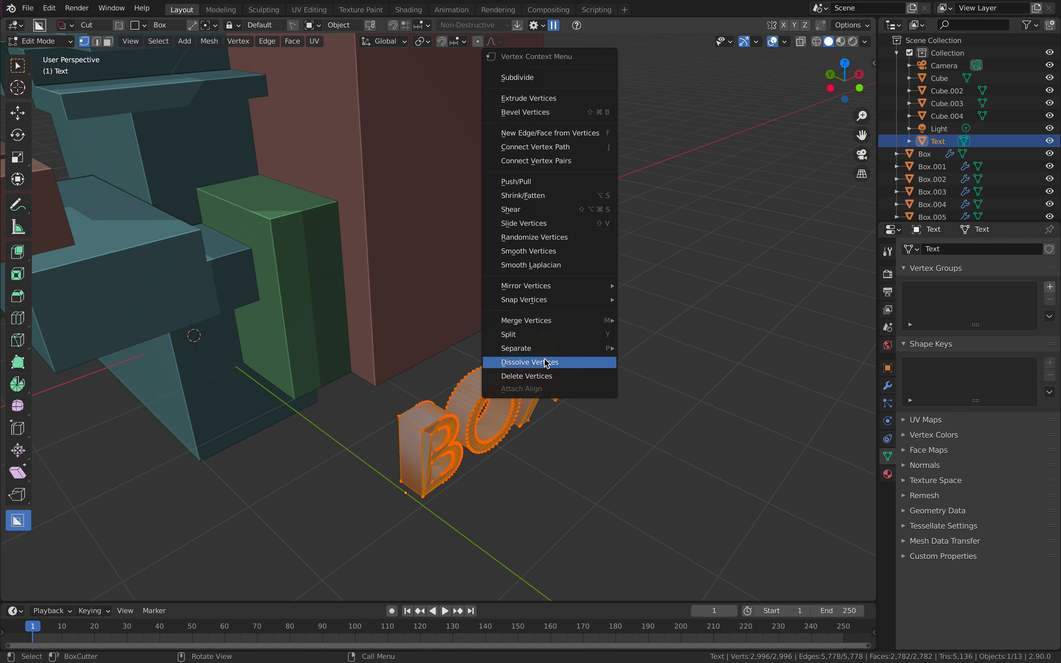
pyautogui.moveTo(568, 322)
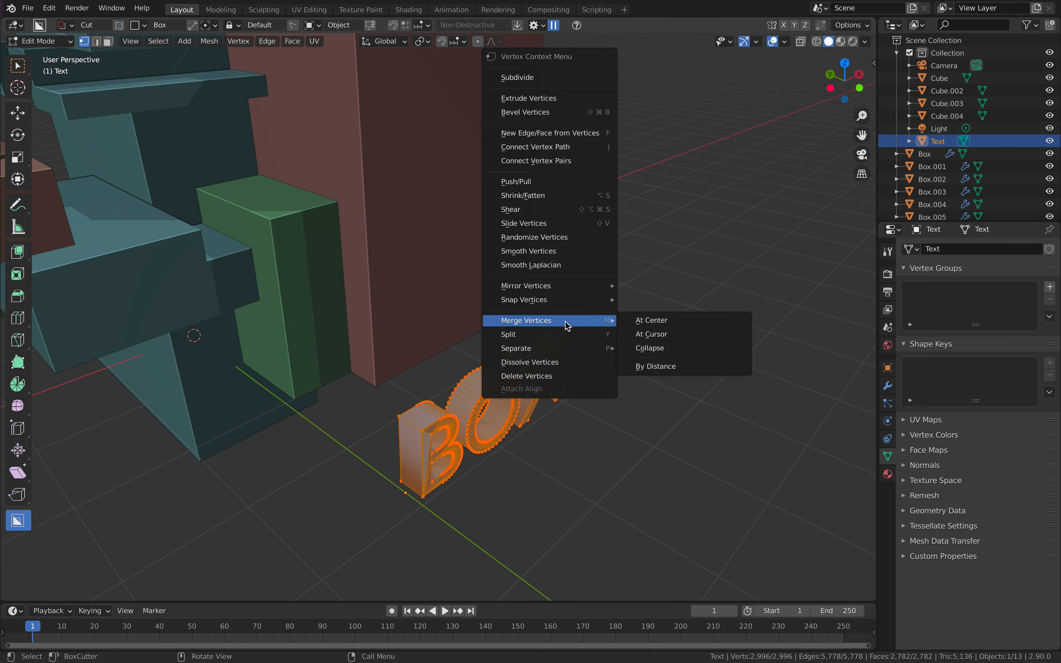
pyautogui.click(653, 366)
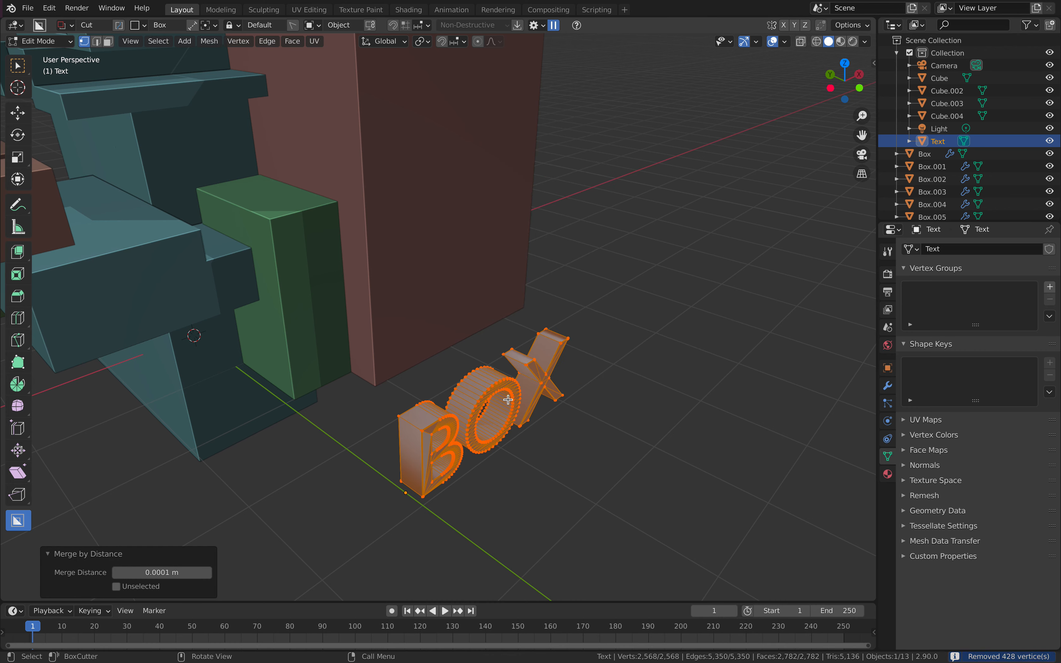
pyautogui.press('Tab')
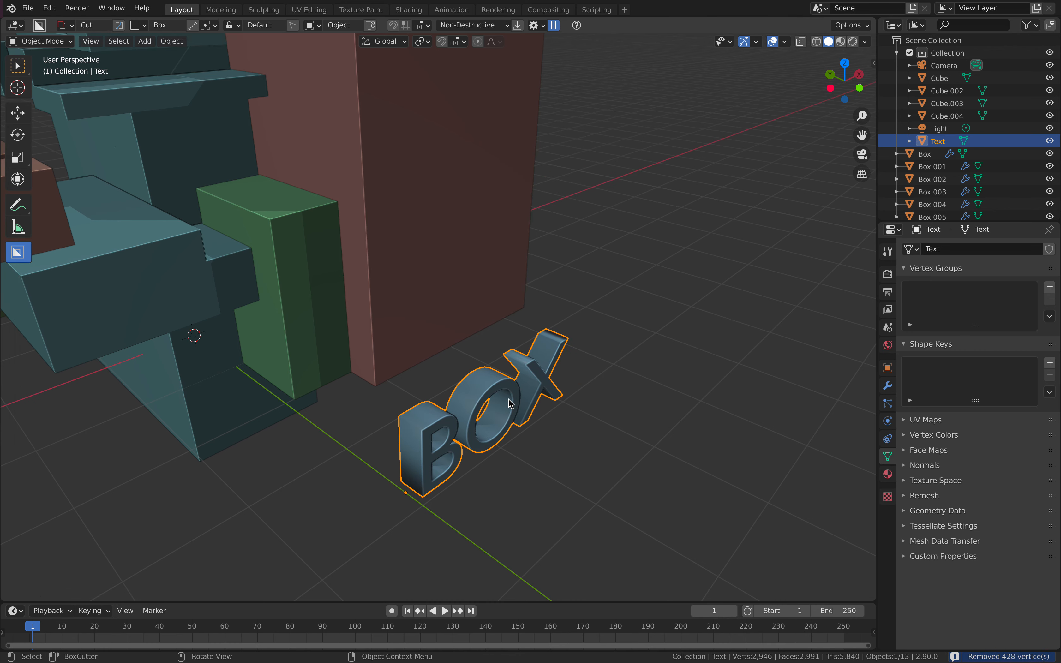
# Separate the BOX mesh into individual letters by loose parts.
pyautogui.press('F3')
pyautogui.write('separ')
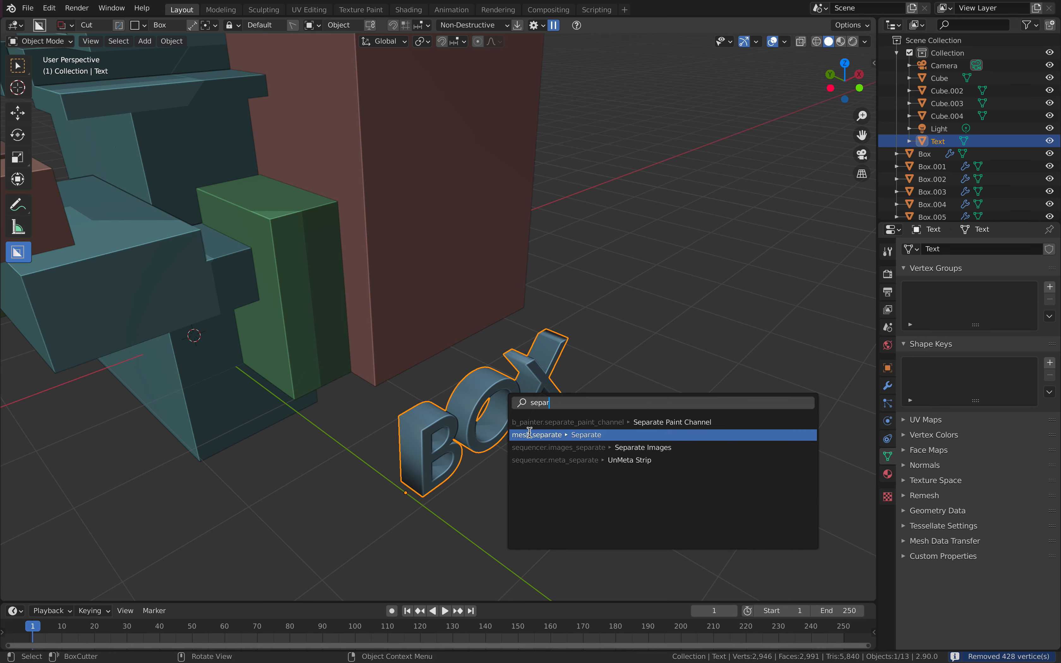
pyautogui.click(528, 433)
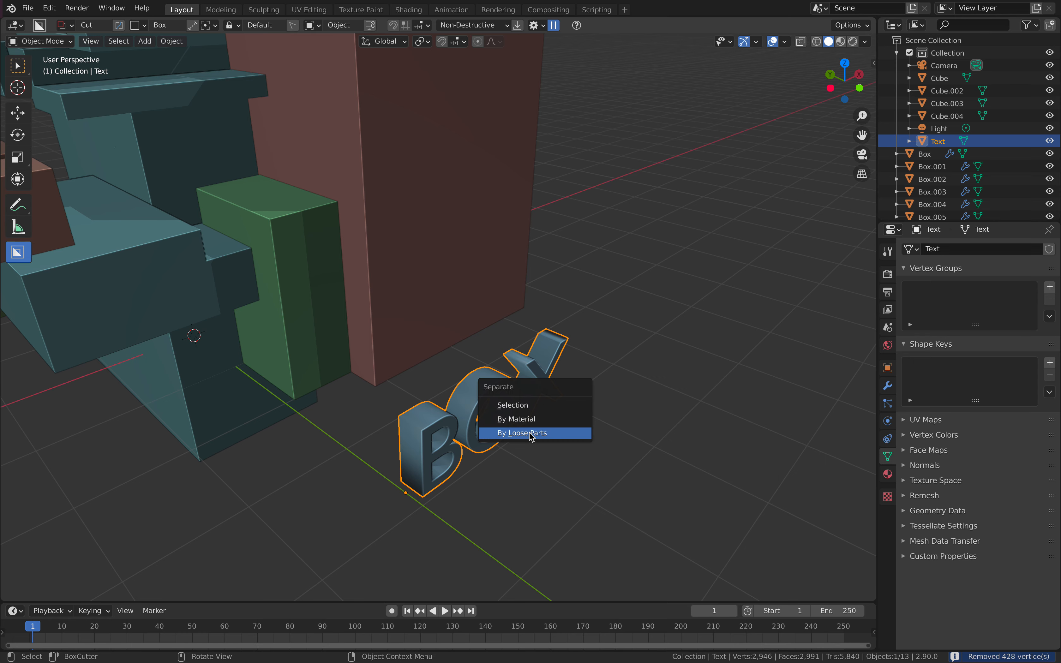
pyautogui.click(532, 431)
# Move the B, O and X letters individually so they are spread apart.
pyautogui.click(425, 405)
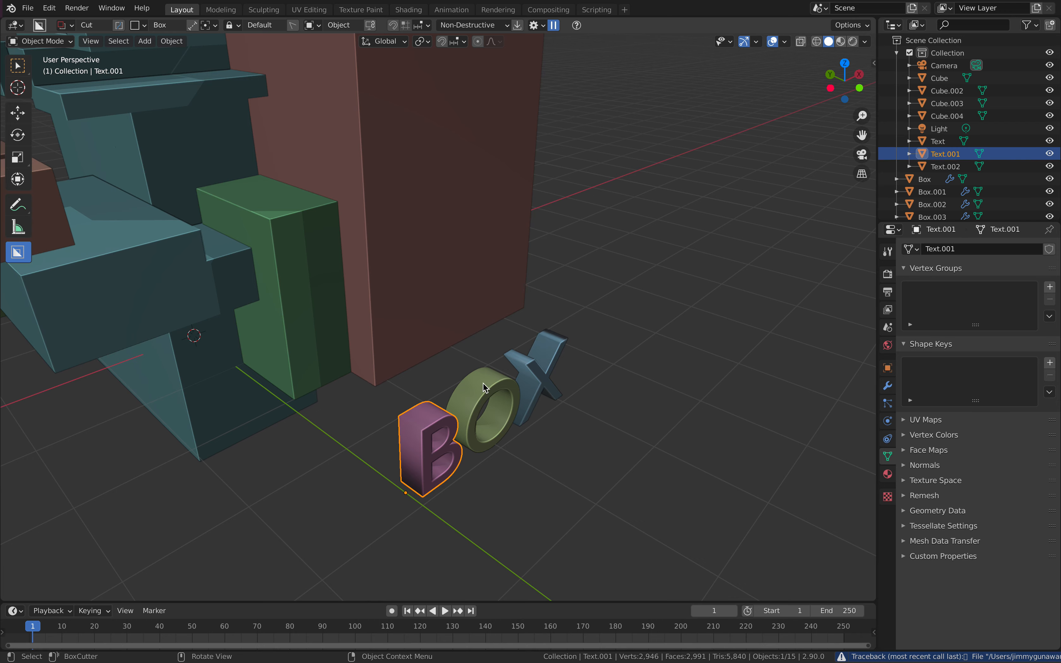
pyautogui.press('g')
pyautogui.click(449, 350)
pyautogui.click(491, 395)
pyautogui.press('g')
pyautogui.click(493, 315)
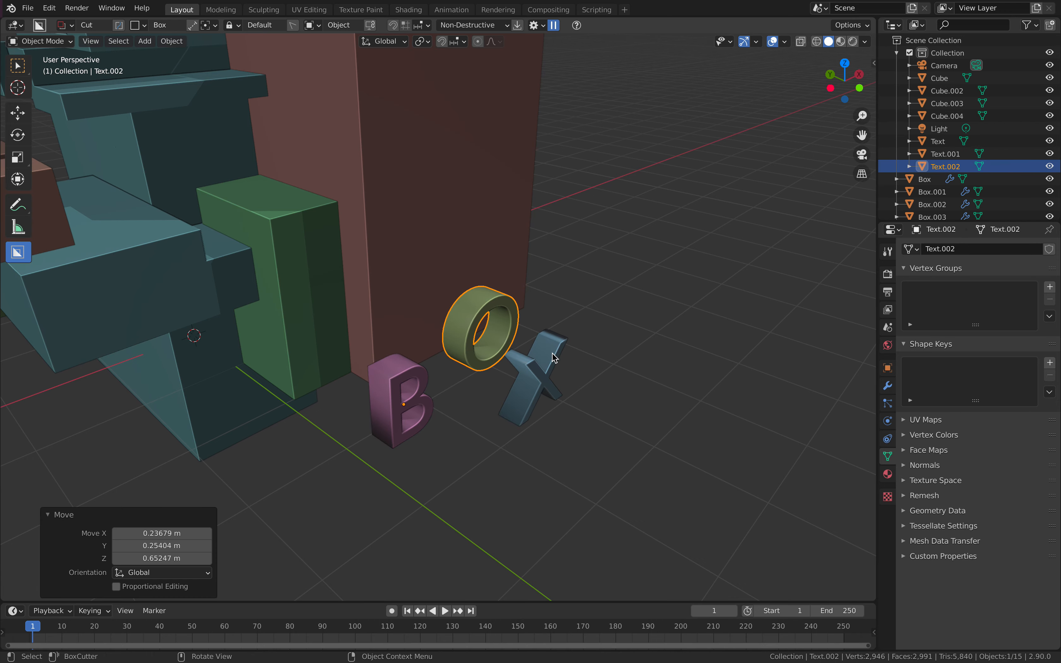
pyautogui.click(542, 369)
pyautogui.press('g')
pyautogui.click(658, 307)
pyautogui.click(525, 285)
# Select all three letters and, from the top view, move them about -1.29 m in X and 2.12 m in Y over the blocks.
pyautogui.scroll(-5, 526, 285)
pyautogui.moveTo(525, 285); pyautogui.dragTo(554, 372, button='middle')
pyautogui.click(554, 375)
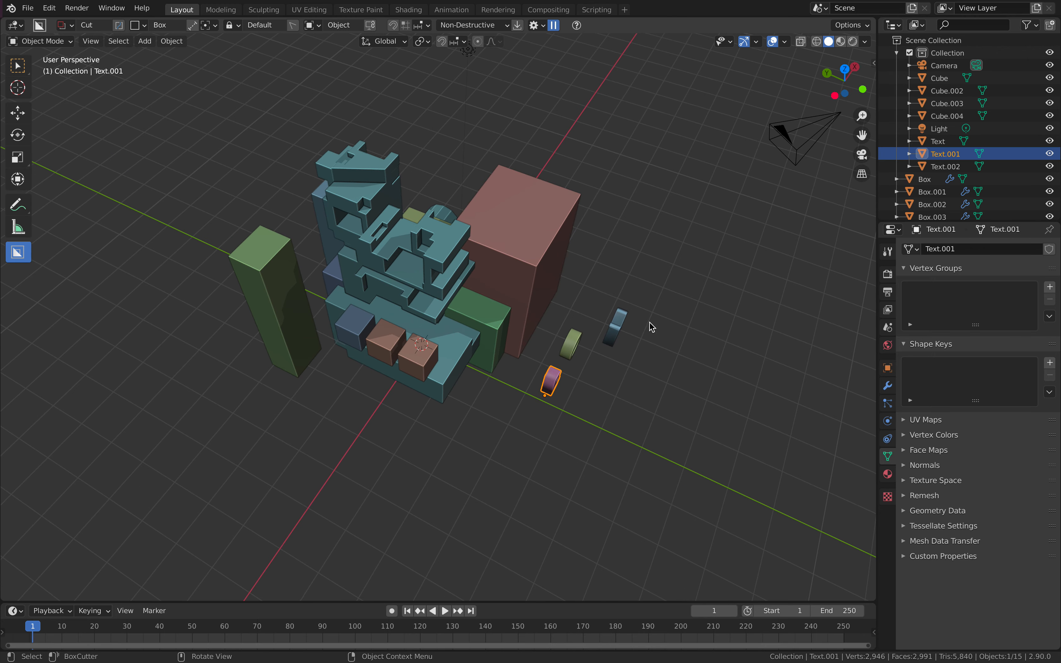
pyautogui.keyDown('shift'); pyautogui.click(572, 344); pyautogui.keyUp('shift')
pyautogui.keyDown('shift'); pyautogui.click(615, 337); pyautogui.keyUp('shift')
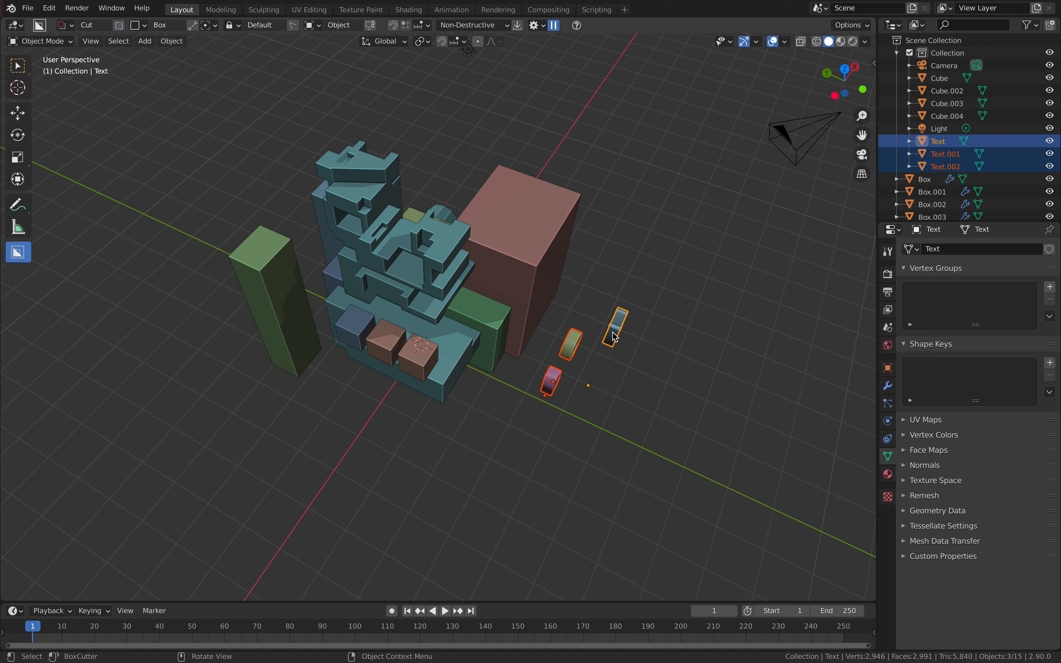
pyautogui.click(844, 69)
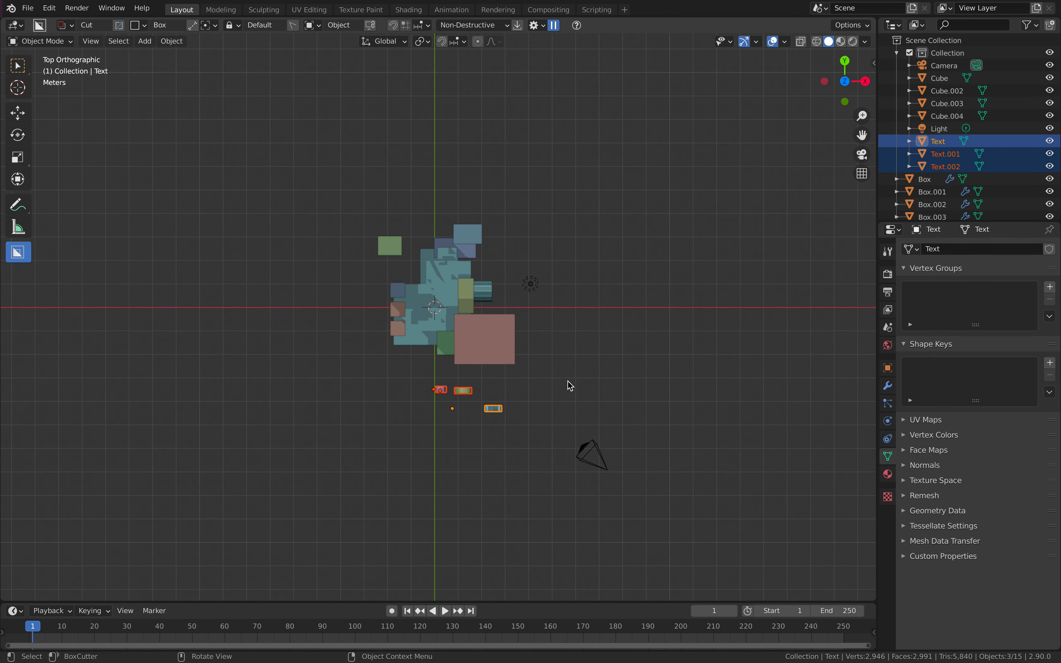
pyautogui.press('g')
pyautogui.click(536, 329)
# Raise the three letters along the Z axis above the blocks.
pyautogui.scroll(2, 512, 354)
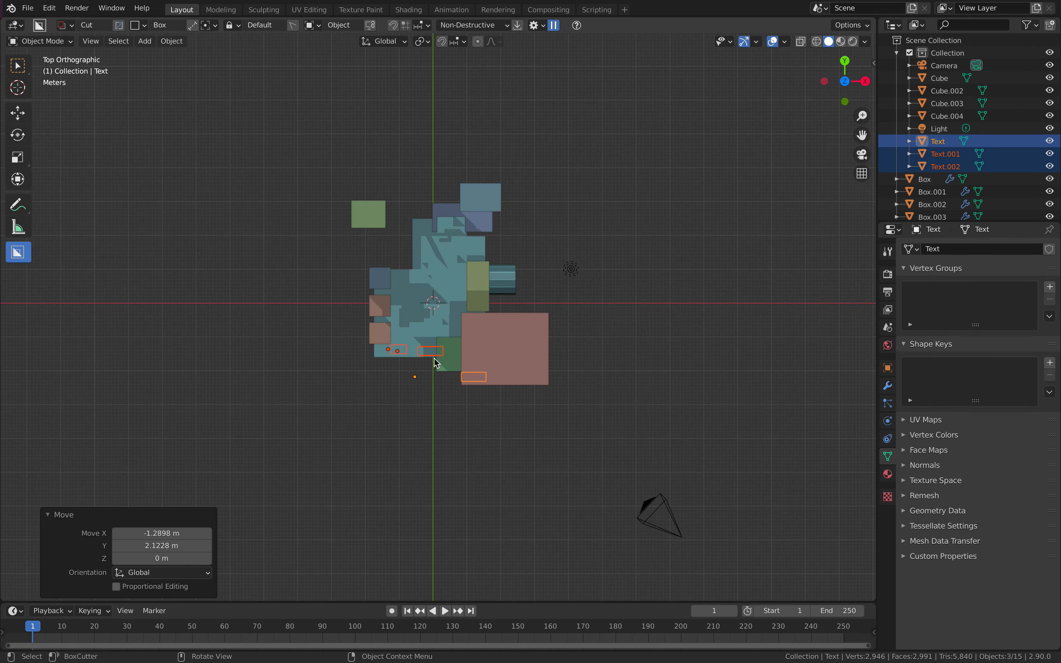
pyautogui.moveTo(457, 396); pyautogui.dragTo(574, 293, button='middle')
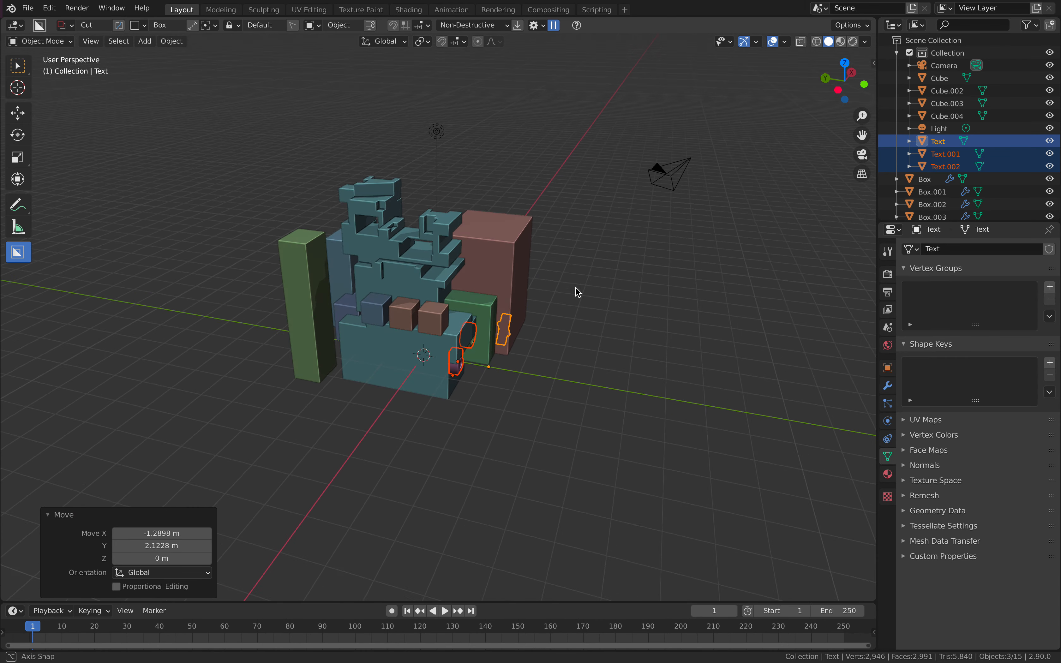
pyautogui.press('g')
pyautogui.press('z')
pyautogui.click(603, 130)
# Drop the letter B onto the block below with Drop It, with Align To Surface turned off.
pyautogui.moveTo(501, 215); pyautogui.dragTo(446, 283, button='middle')
pyautogui.click(446, 282)
pyautogui.rightClick(446, 282)
pyautogui.click(445, 282)
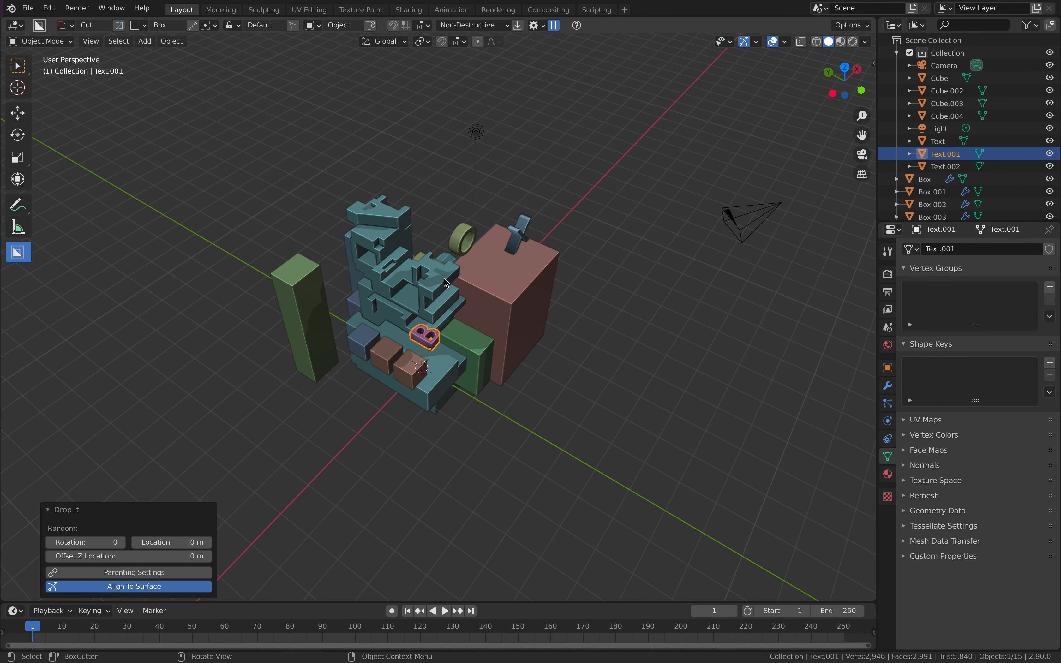
pyautogui.click(174, 587)
# Drop the letter O onto the geometry below it with Drop It, without surface alignment.
pyautogui.click(469, 238)
pyautogui.rightClick(469, 239)
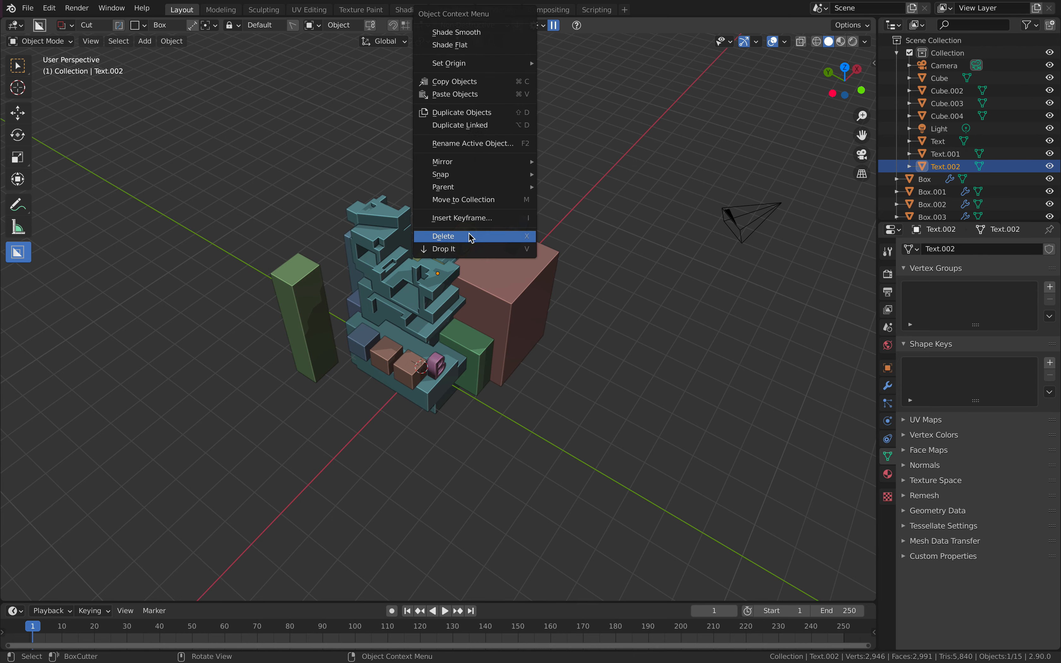
pyautogui.click(474, 244)
# Move the letter O along X toward the green block, and raise it about 1.08 m in Z.
pyautogui.moveTo(469, 347); pyautogui.dragTo(439, 344, button='middle')
pyautogui.press('g')
pyautogui.press('x')
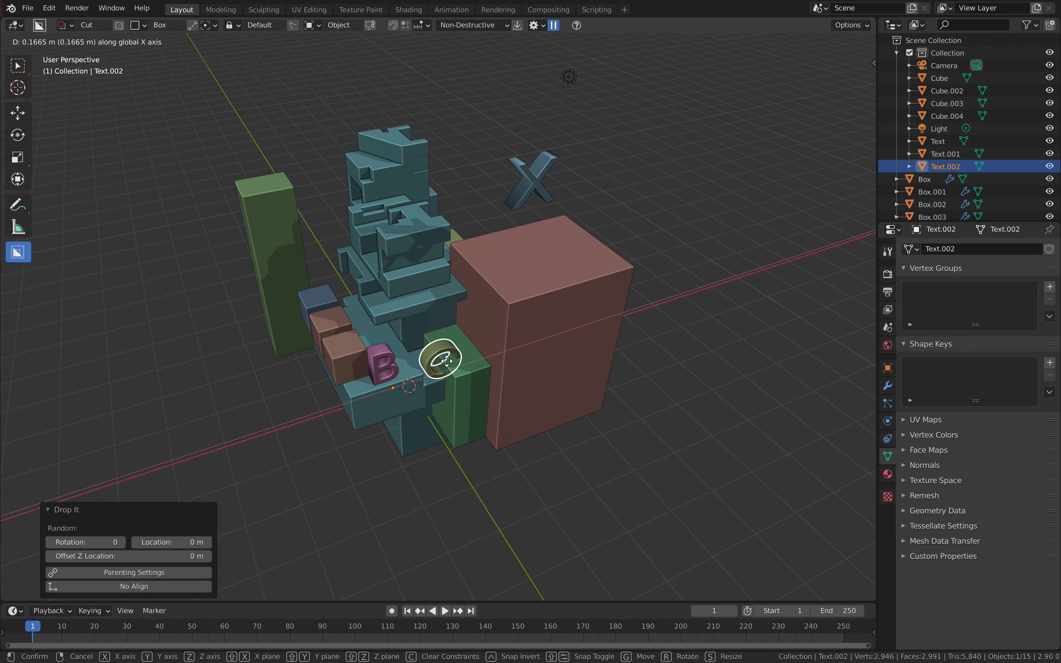
pyautogui.click(458, 363)
pyautogui.press('g')
pyautogui.press('z')
pyautogui.click(474, 319)
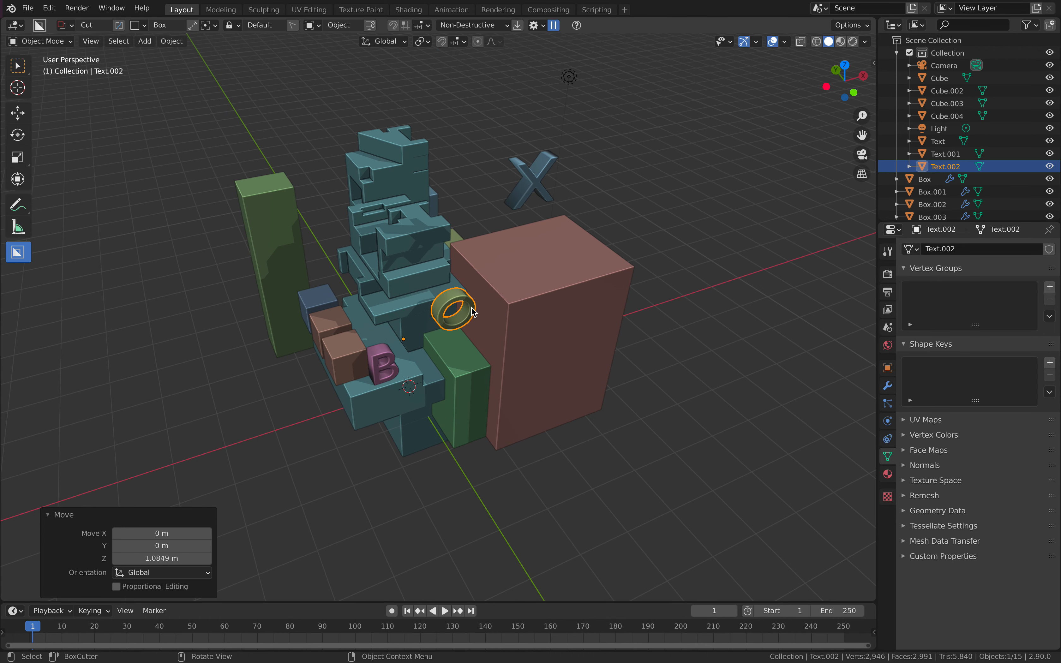
pyautogui.click(495, 264)
pyautogui.click(459, 305)
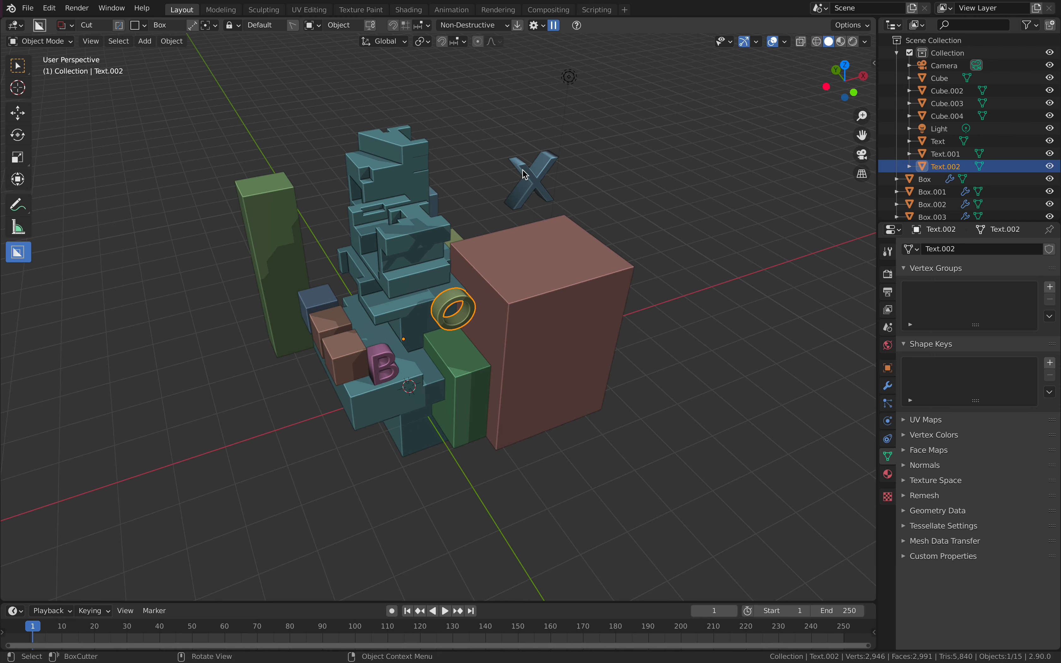
# Drop the letter X onto the surface below it with Drop It.
pyautogui.click(531, 179)
pyautogui.rightClick(530, 176)
pyautogui.click(522, 248)
# Move the letter X about 0.90 m along Y, and shift it along X across the pink block's top.
pyautogui.moveTo(526, 254); pyautogui.dragTo(633, 321, button='middle')
pyautogui.click(534, 220)
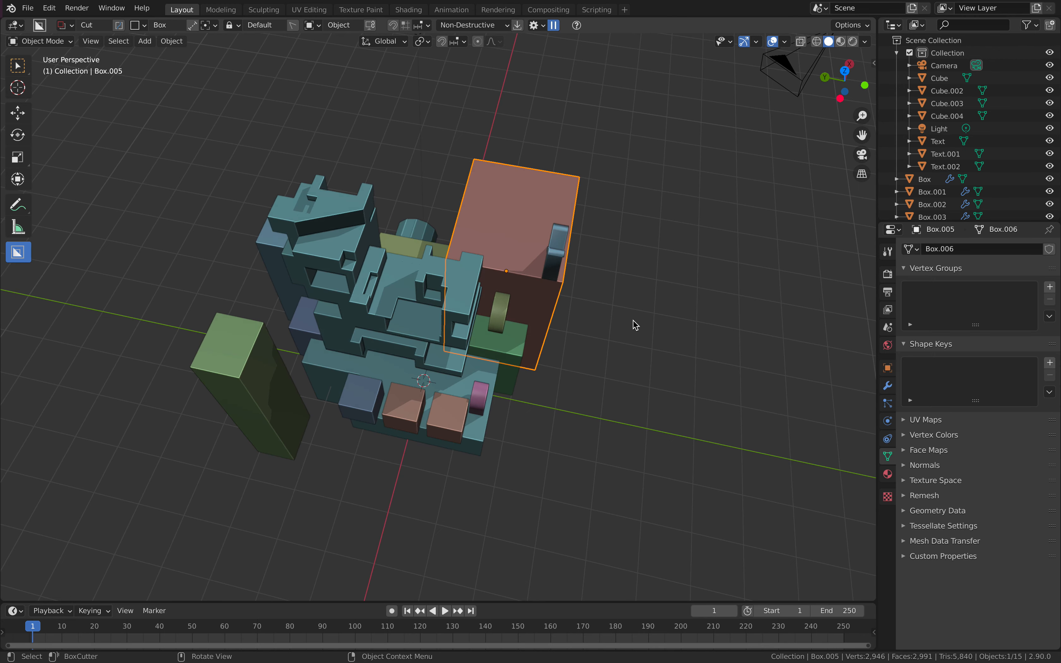
pyautogui.click(561, 258)
pyautogui.press('g')
pyautogui.press('y')
pyautogui.click(573, 279)
pyautogui.press('g')
pyautogui.press('x')
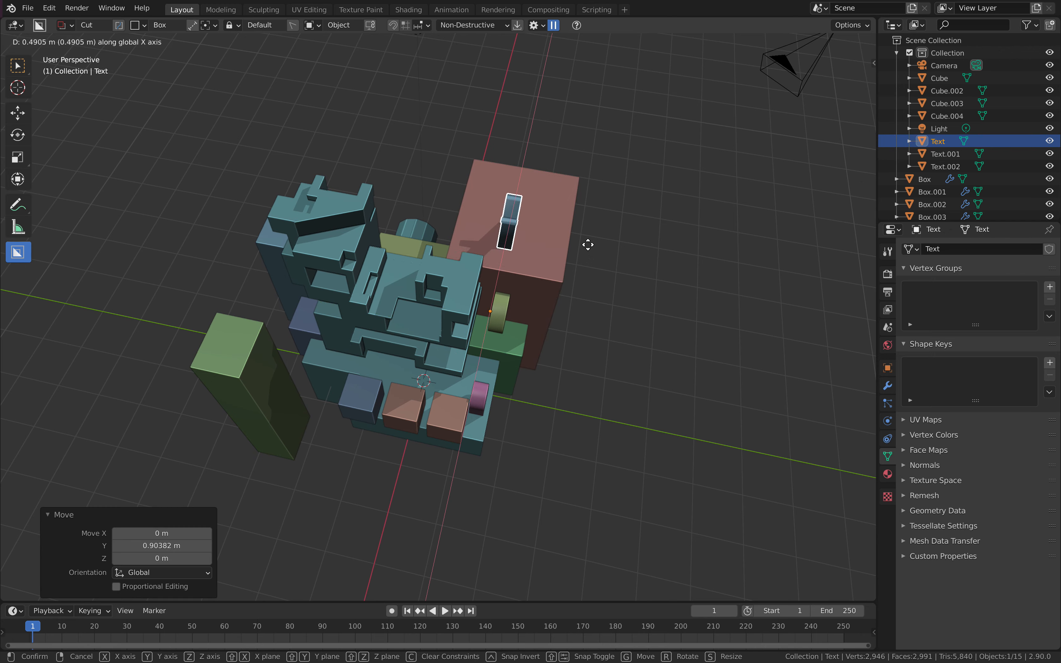
pyautogui.click(589, 232)
# Drop the letter O onto the top of the green block with Drop It.
pyautogui.click(499, 301)
pyautogui.moveTo(526, 309); pyautogui.dragTo(439, 268, button='middle')
pyautogui.rightClick(453, 307)
pyautogui.click(453, 308)
pyautogui.moveTo(453, 309); pyautogui.dragTo(508, 321, button='middle')
pyautogui.moveTo(555, 358); pyautogui.dragTo(549, 360, button='middle')
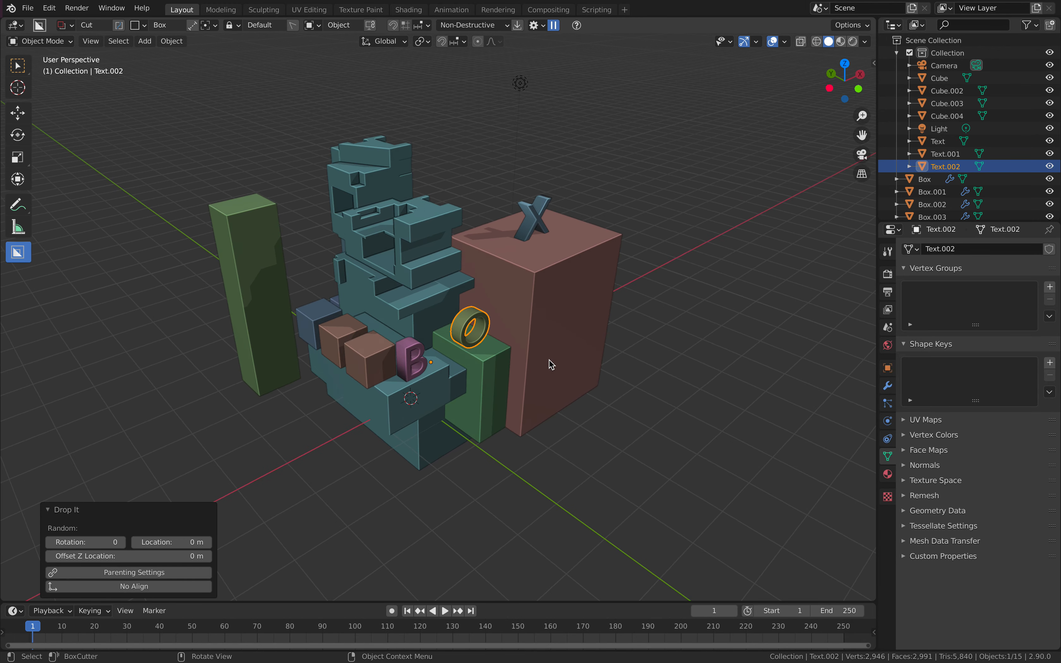
# Rotate the letter O 90° about the Z axis.
pyautogui.press('r')
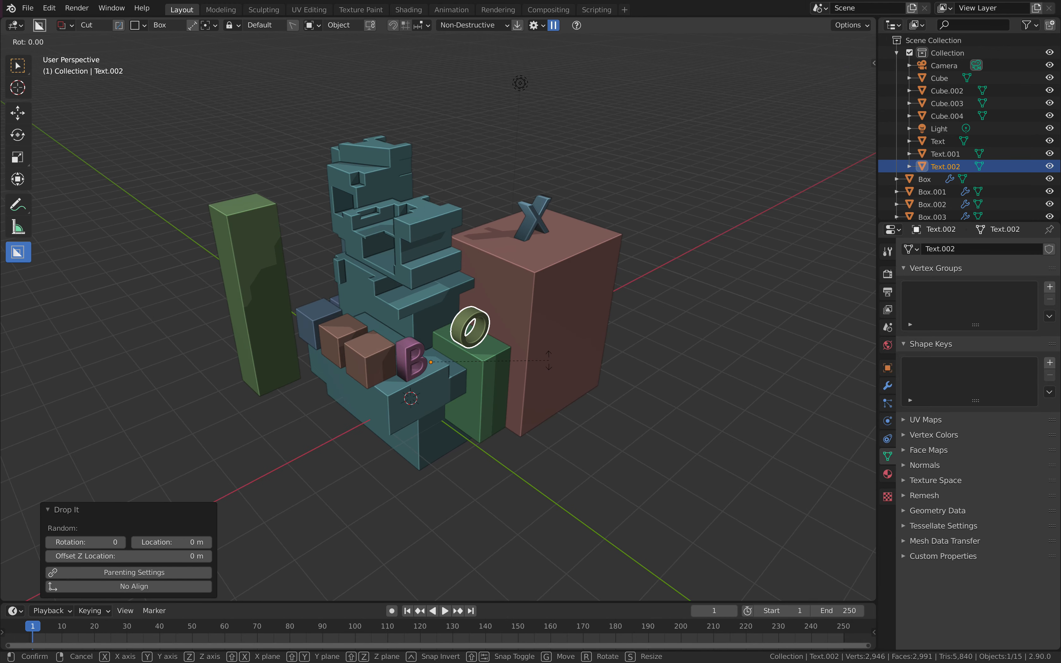
pyautogui.write('z90')
pyautogui.press('Return')
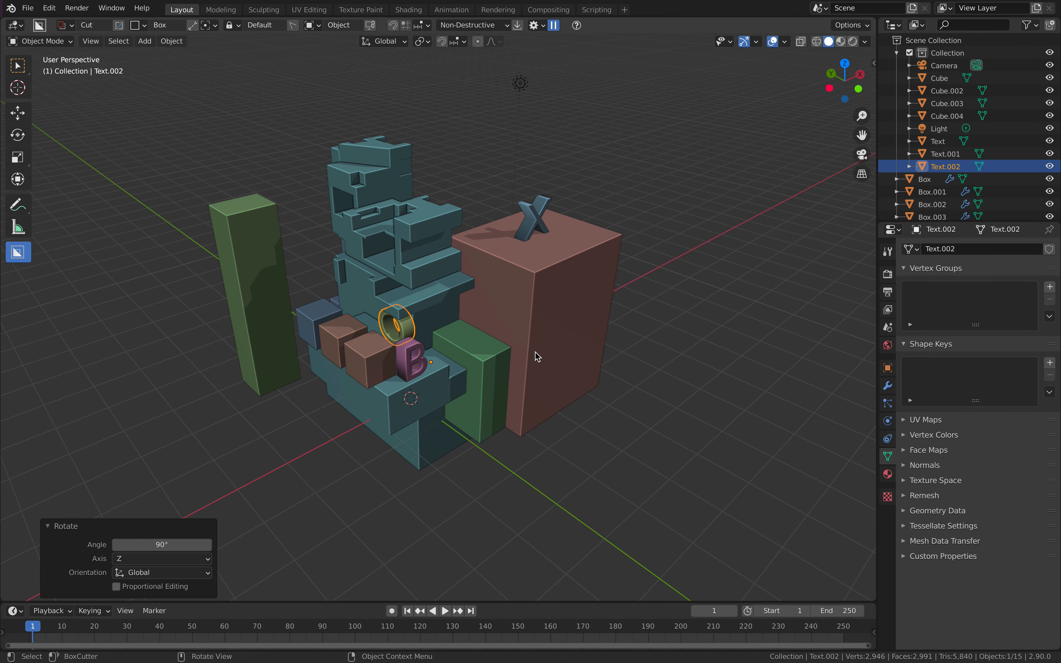
# Move the rotated letter O about -0.93 m in Y and along X back over the green block, and deselect it.
pyautogui.moveTo(516, 351); pyautogui.dragTo(485, 383, button='middle')
pyautogui.press('g')
pyautogui.press('y')
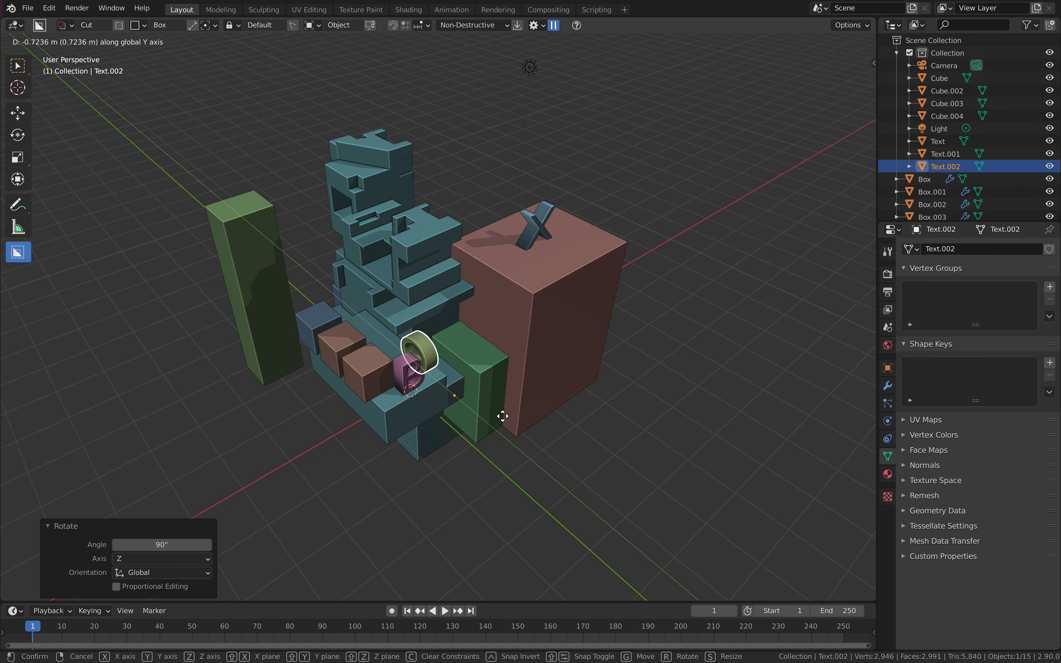
pyautogui.click(488, 428)
pyautogui.press('g')
pyautogui.press('x')
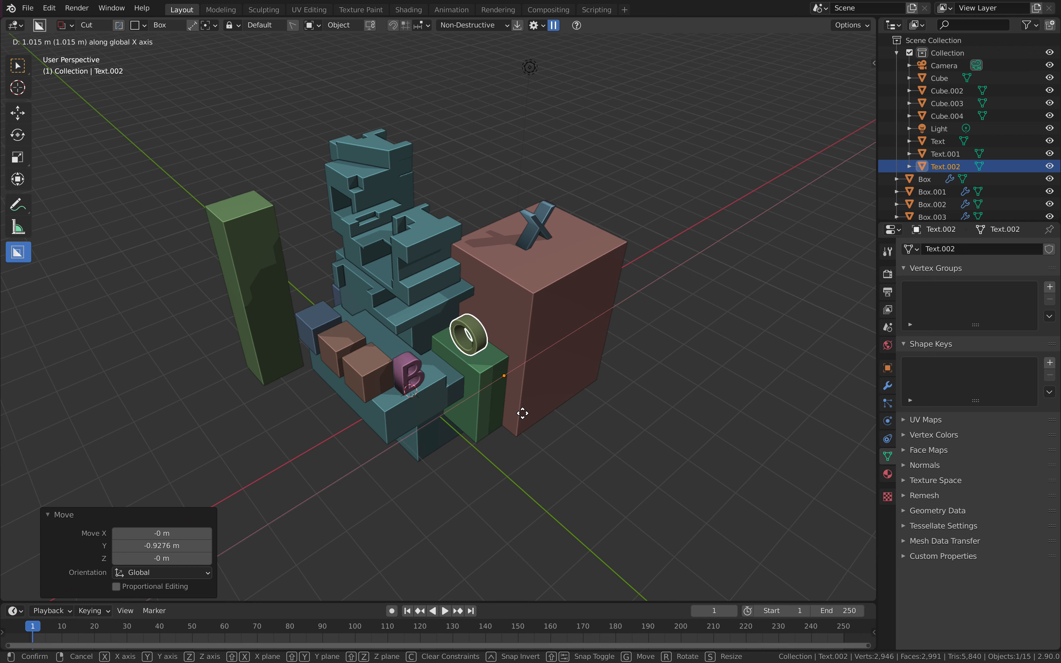
pyautogui.click(548, 418)
pyautogui.click(616, 320)
pyautogui.moveTo(617, 319); pyautogui.dragTo(593, 346, button='middle')
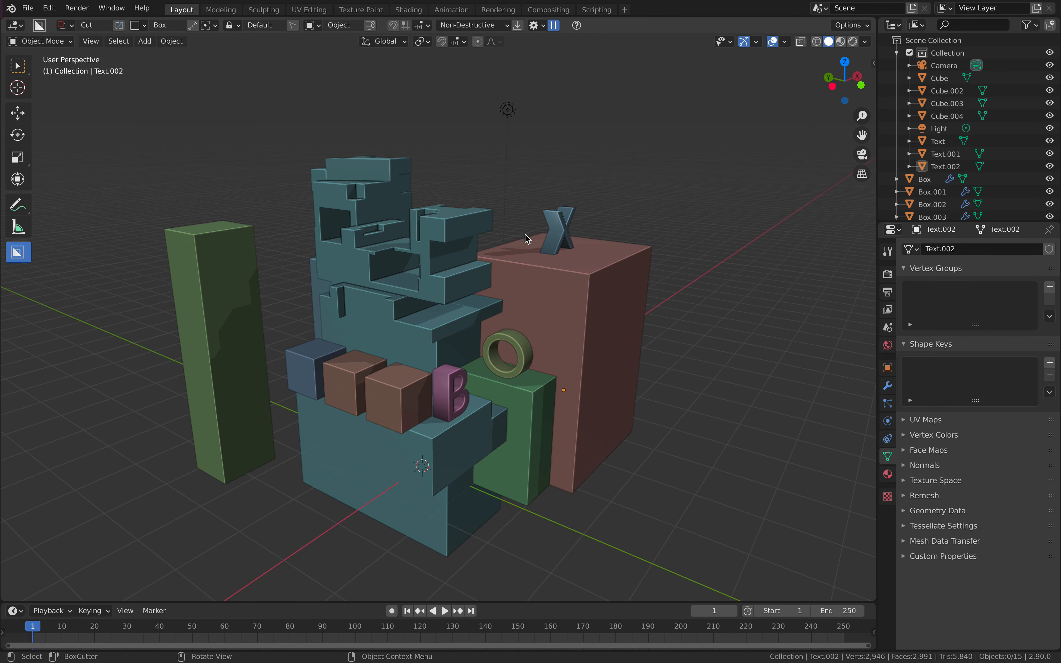
# Scale the letter X on top of the pink block and clear the selection.
pyautogui.click(575, 240)
pyautogui.moveTo(574, 240); pyautogui.dragTo(442, 336, button='middle')
pyautogui.press('s')
pyautogui.click(658, 280)
pyautogui.hotkey('alt', 'a')
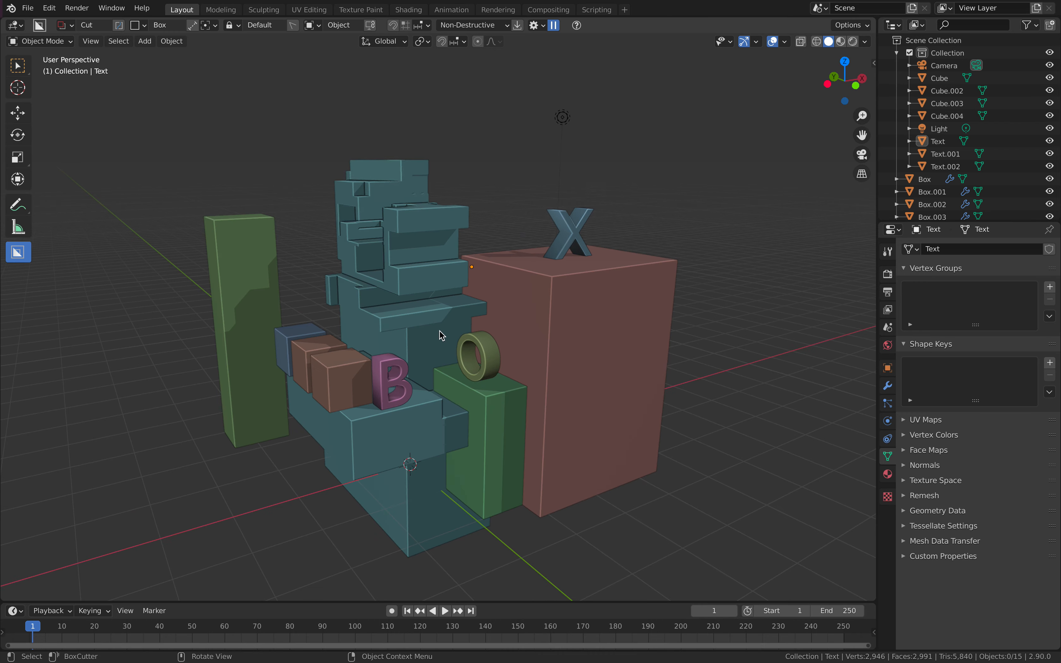
# Lift the letter O about 0.12 m in Z and drop it onto the green block again with Drop It.
pyautogui.moveTo(472, 382); pyautogui.dragTo(534, 359, button='middle')
pyautogui.click(513, 350)
pyautogui.press('g')
pyautogui.click(536, 358)
pyautogui.rightClick(535, 360)
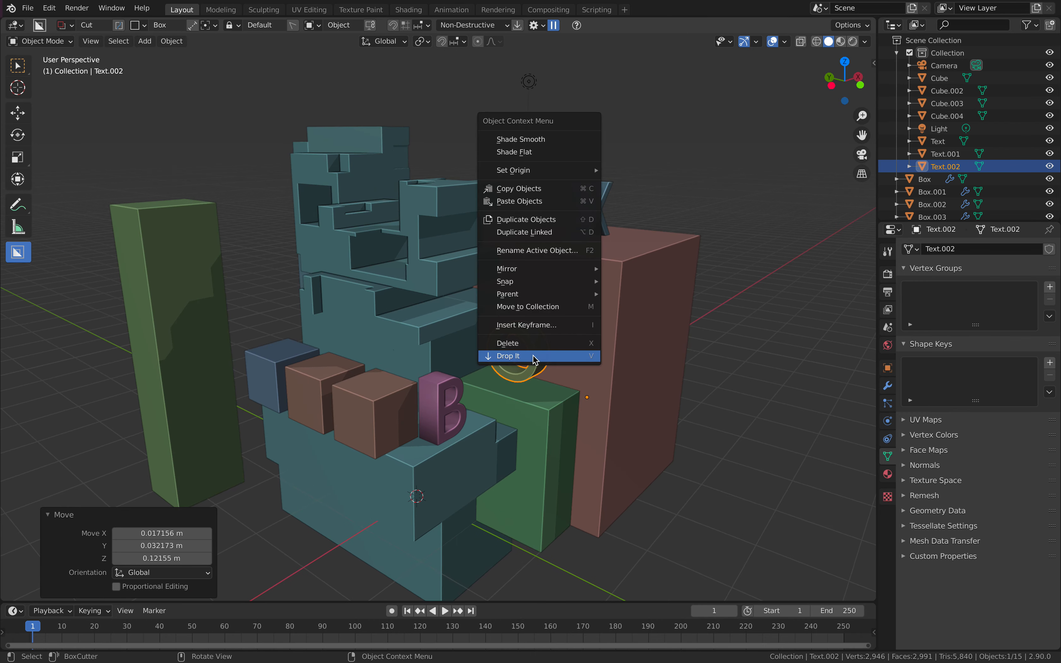
pyautogui.click(536, 357)
# Select the large pink block, enter Edit Mode, and cut a rectangular notch through its top corner with BoxCutter.
pyautogui.click(477, 300)
pyautogui.moveTo(477, 300); pyautogui.dragTo(492, 311, button='middle')
pyautogui.click(505, 182)
pyautogui.moveTo(505, 181); pyautogui.dragTo(489, 292, button='middle')
pyautogui.click(537, 349)
pyautogui.moveTo(537, 350)
pyautogui.mouseDown(button='middle')
pyautogui.moveTo(558, 351)
pyautogui.moveTo(516, 349)
pyautogui.mouseUp(button='middle')
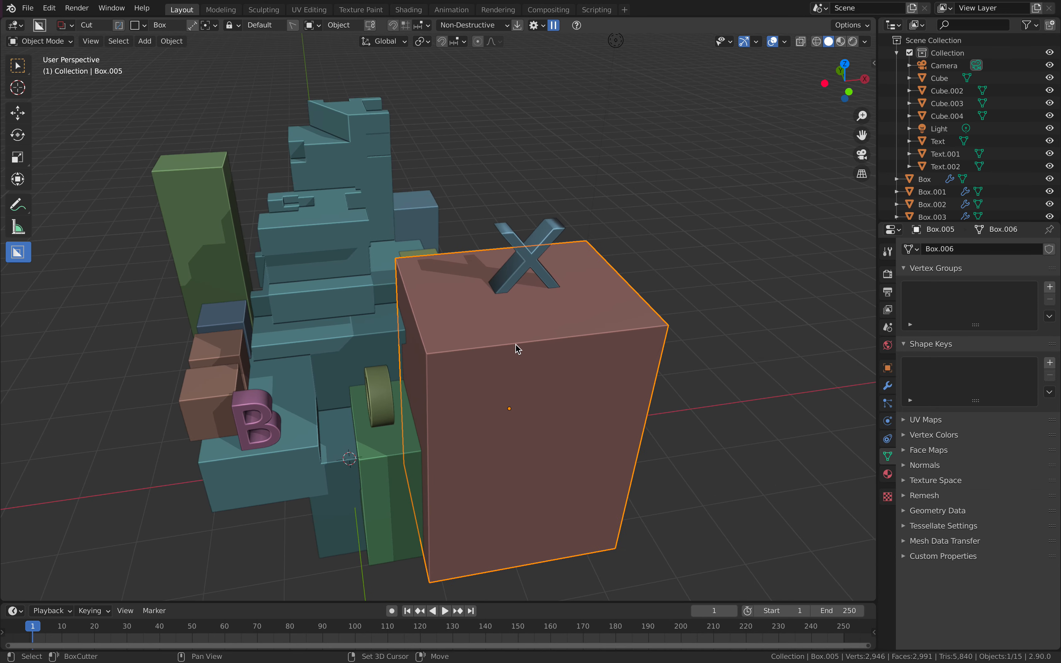
pyautogui.press('Tab')
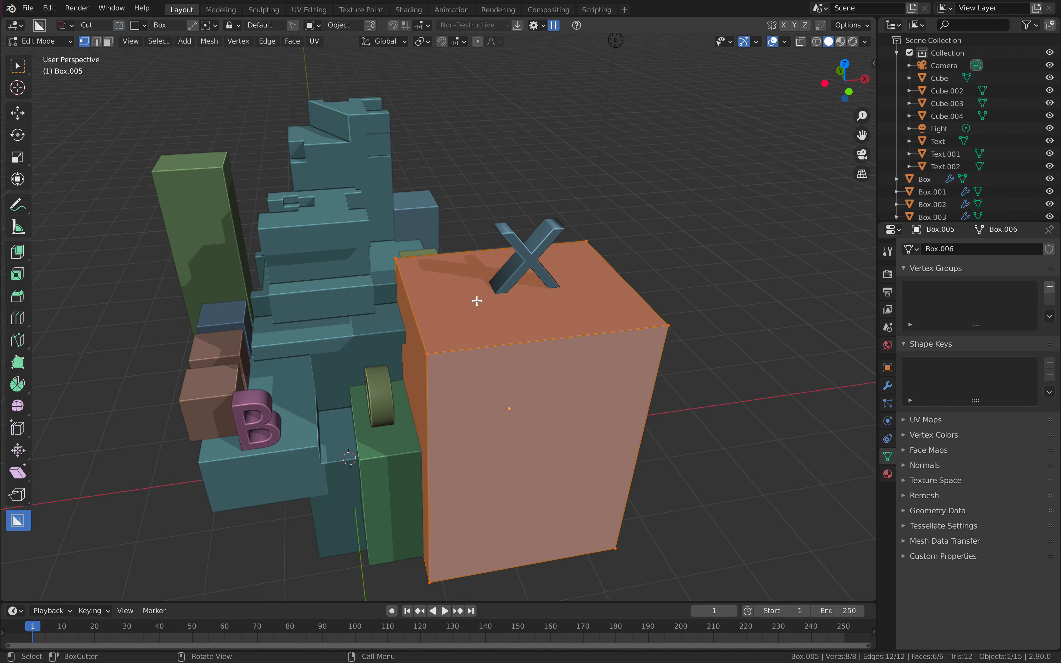
pyautogui.moveTo(555, 294)
pyautogui.mouseDown()
pyautogui.moveTo(684, 334)
pyautogui.moveTo(708, 369)
pyautogui.mouseUp()
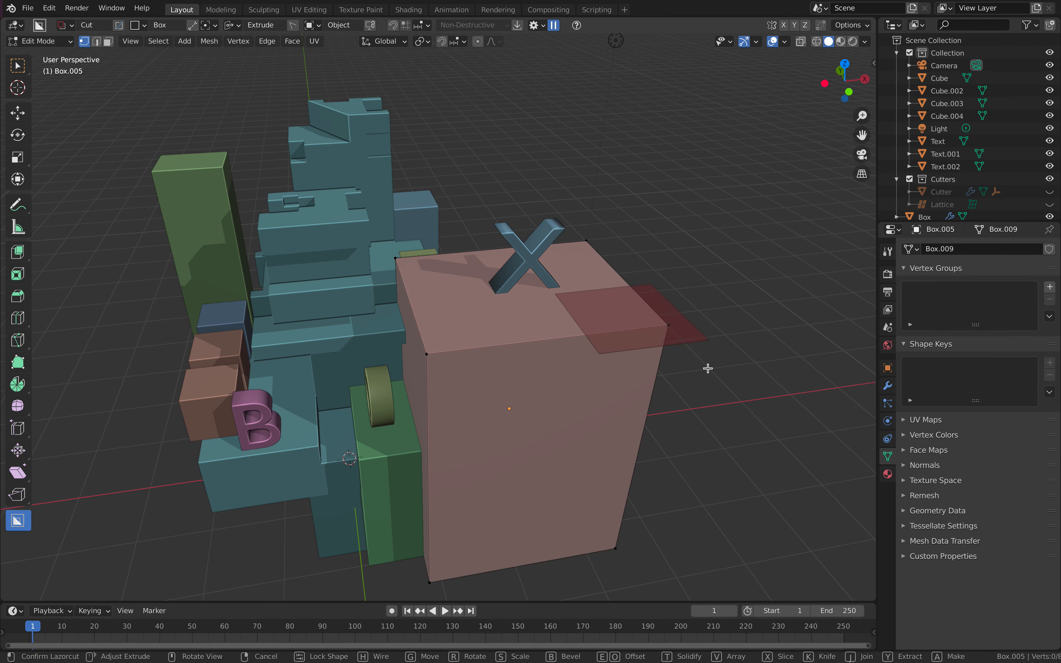
pyautogui.click(709, 487)
# Cut three more rectangular notches into the front and side of the pink block with BoxCutter.
pyautogui.moveTo(499, 316); pyautogui.dragTo(622, 362)
pyautogui.click(610, 439)
pyautogui.moveTo(611, 438); pyautogui.dragTo(590, 367, button='middle')
pyautogui.moveTo(560, 320); pyautogui.dragTo(640, 388)
pyautogui.click(599, 209)
pyautogui.moveTo(562, 461); pyautogui.dragTo(623, 487)
pyautogui.click(639, 559)
pyautogui.moveTo(516, 440); pyautogui.dragTo(499, 453, button='middle')
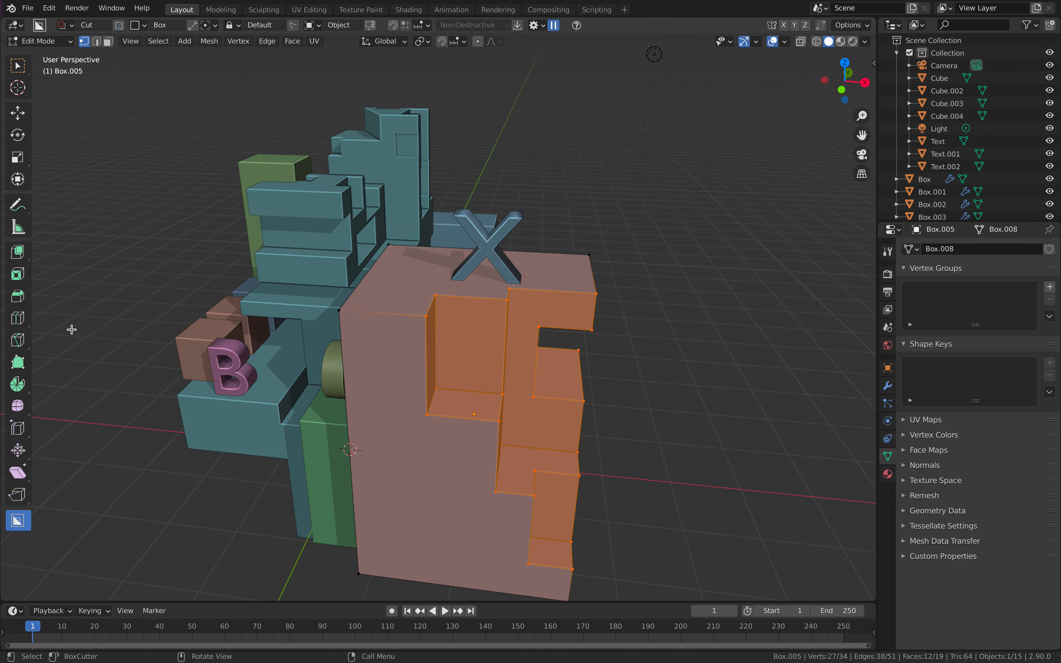
# Switch to Extrude Manifold with face selection and pull a face of the pink block's lowest notch outward.
pyautogui.click(17, 251)
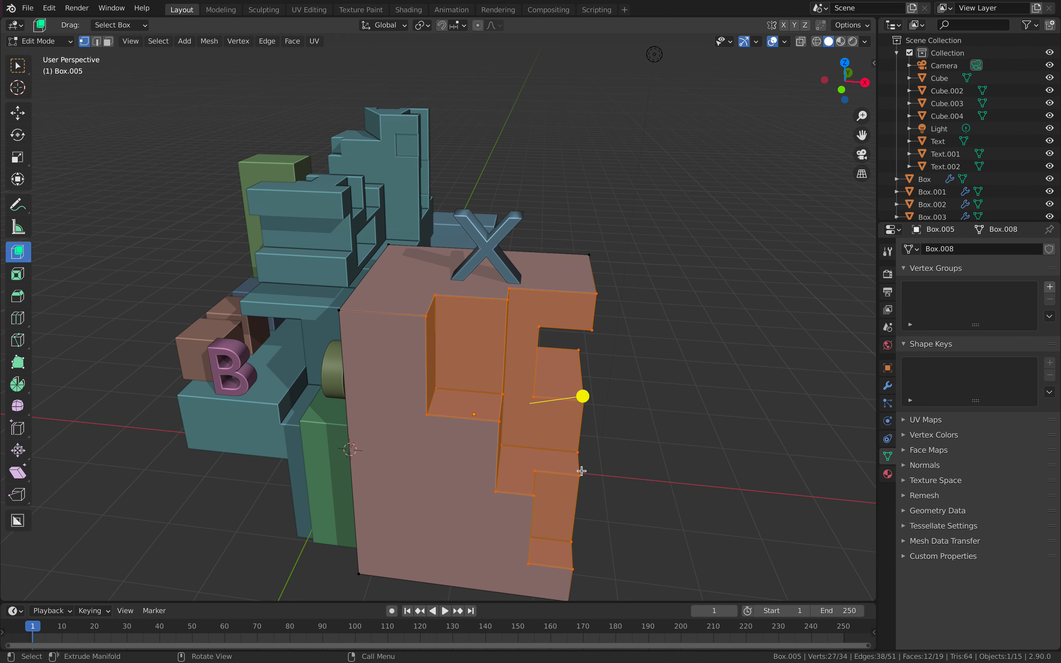
pyautogui.moveTo(580, 396); pyautogui.dragTo(517, 397, button='middle')
pyautogui.click(478, 518)
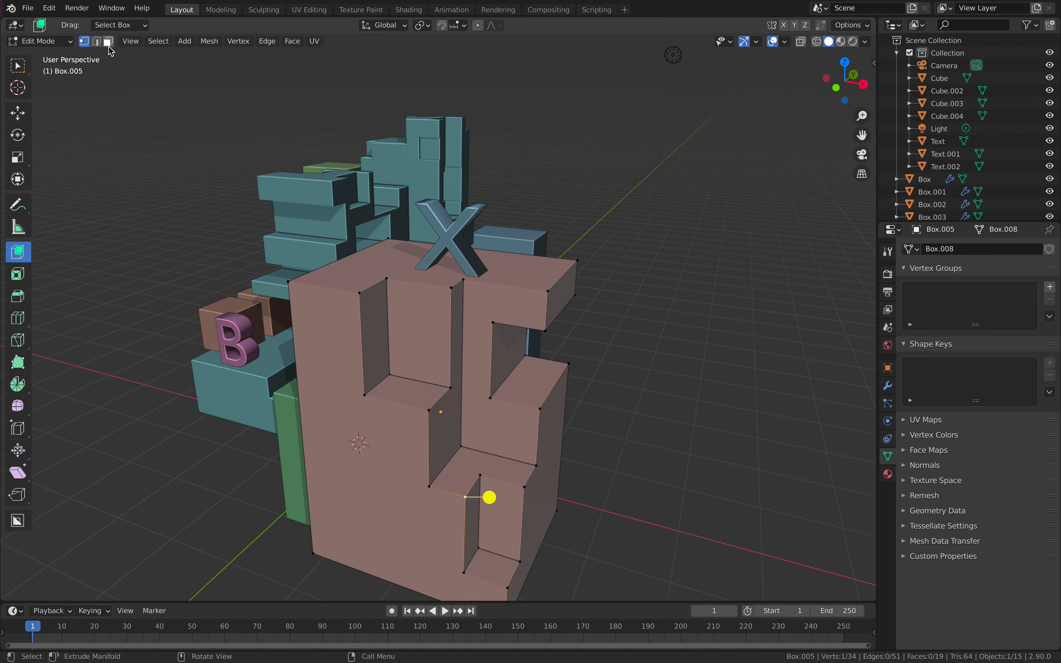
pyautogui.click(472, 501)
pyautogui.moveTo(541, 543); pyautogui.dragTo(623, 564)
# Push and pull three faces around the pink block's upper notches with Extrude Manifold.
pyautogui.click(450, 427)
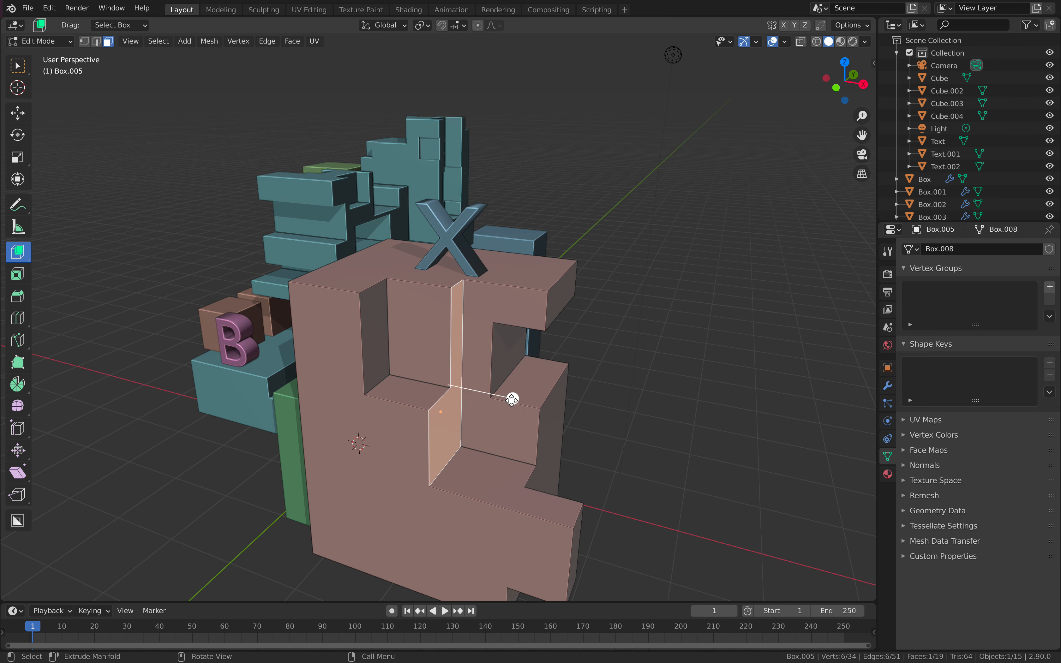
pyautogui.moveTo(511, 399); pyautogui.dragTo(427, 387)
pyautogui.click(504, 353)
pyautogui.moveTo(575, 350); pyautogui.dragTo(704, 375)
pyautogui.click(596, 313)
pyautogui.moveTo(603, 256); pyautogui.dragTo(590, 315)
pyautogui.click(569, 295)
# Return to Object Mode, deselect everything, and view the whole blockout with its B, O and X letters.
pyautogui.moveTo(570, 361)
pyautogui.mouseDown(button='middle')
pyautogui.moveTo(503, 381)
pyautogui.moveTo(485, 350)
pyautogui.moveTo(593, 400)
pyautogui.moveTo(561, 369)
pyautogui.mouseUp(button='middle')
pyautogui.press('Tab')
pyautogui.moveTo(434, 304); pyautogui.dragTo(563, 236, button='middle')
pyautogui.press('a')
pyautogui.hotkey('alt', 'a')
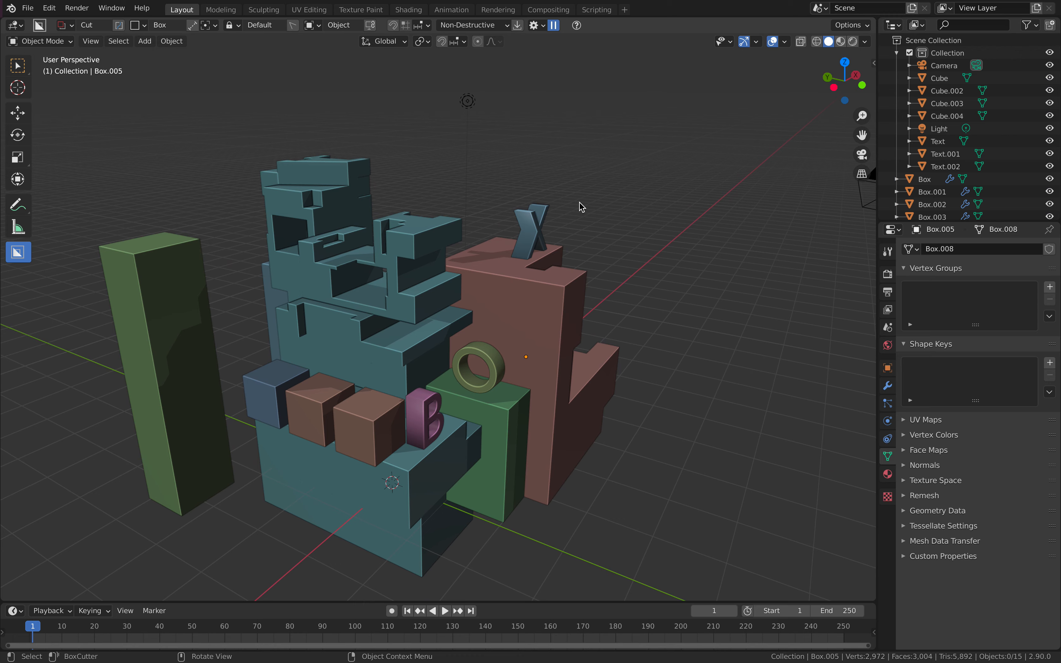